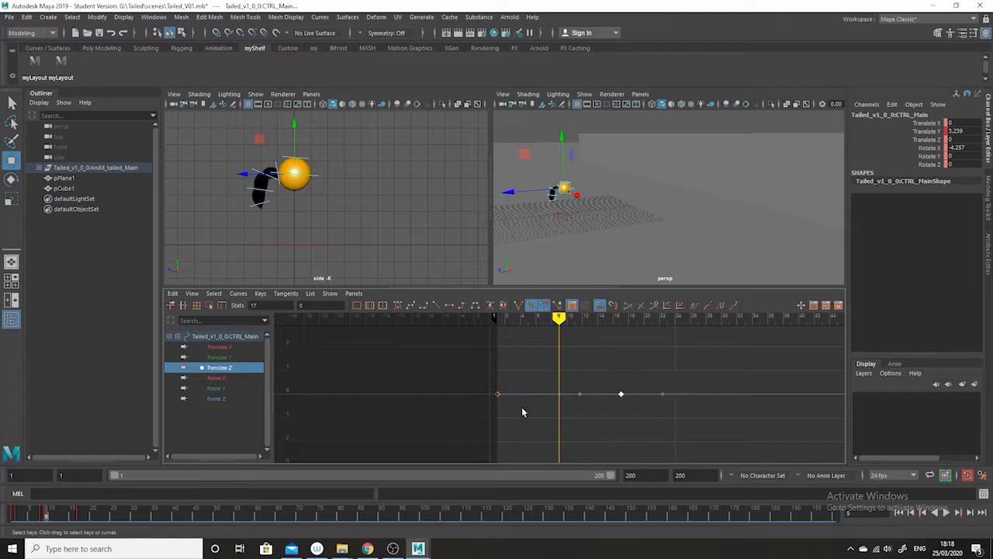
Delete the main control's Translate Z key at frame 17 from its animation curve
click(422, 441)
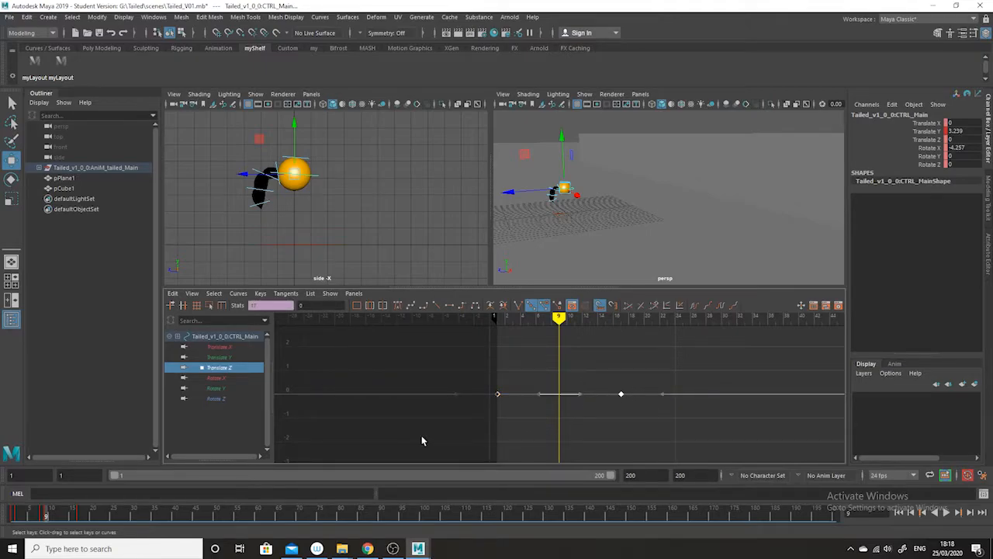
drag(666, 382, 606, 423)
key(Delete)
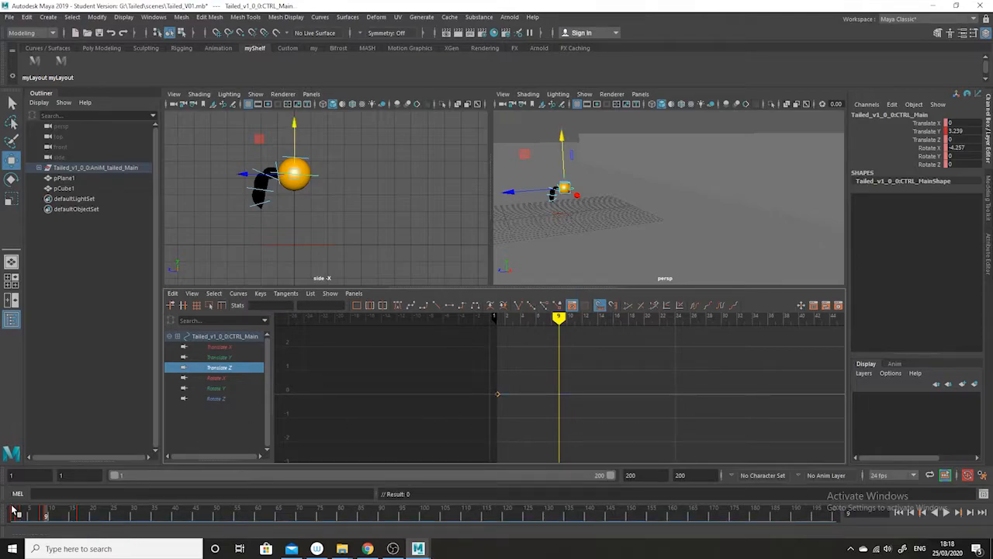
Scrub through the bounce and set a Translate Z key of 0 on the main control at frame 2
drag(59, 517, 85, 517)
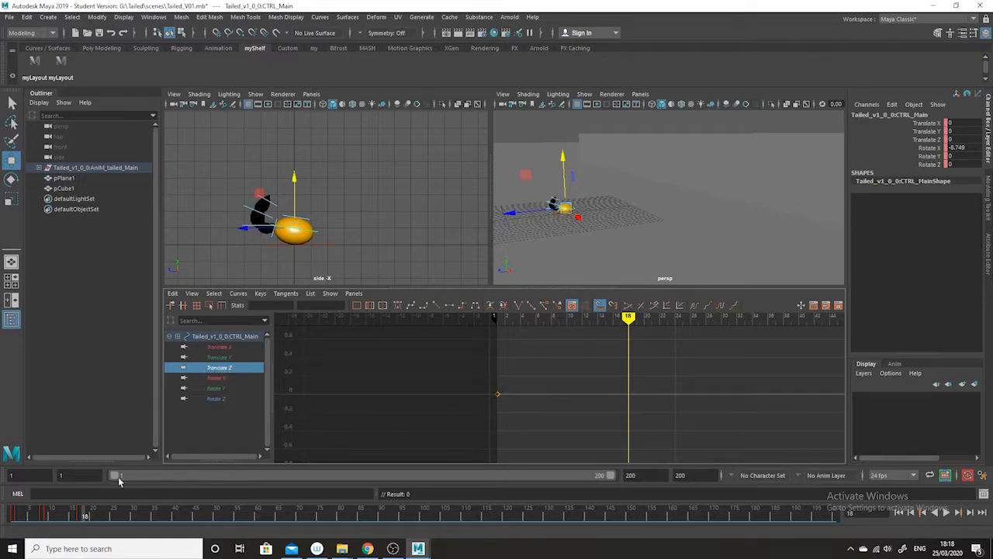
click(14, 516)
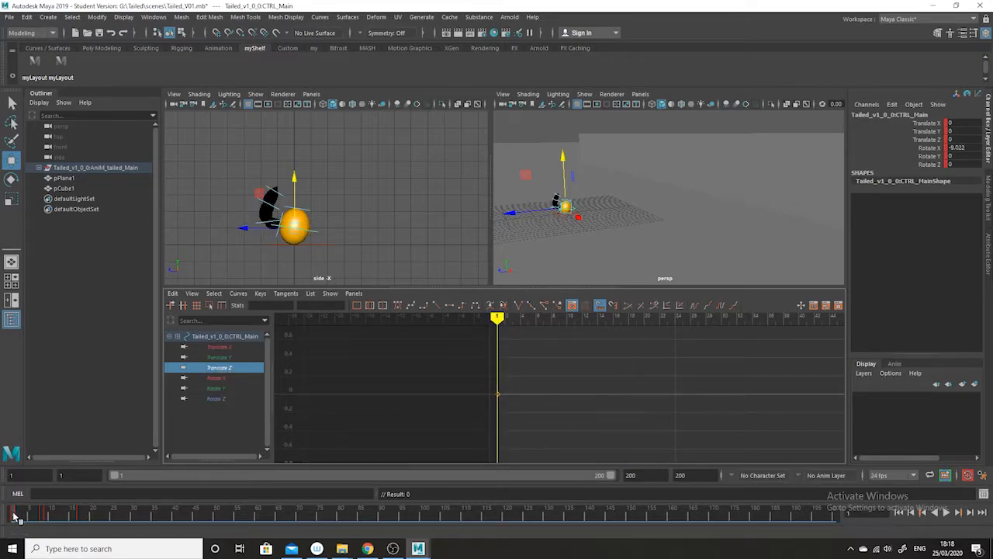
click(19, 517)
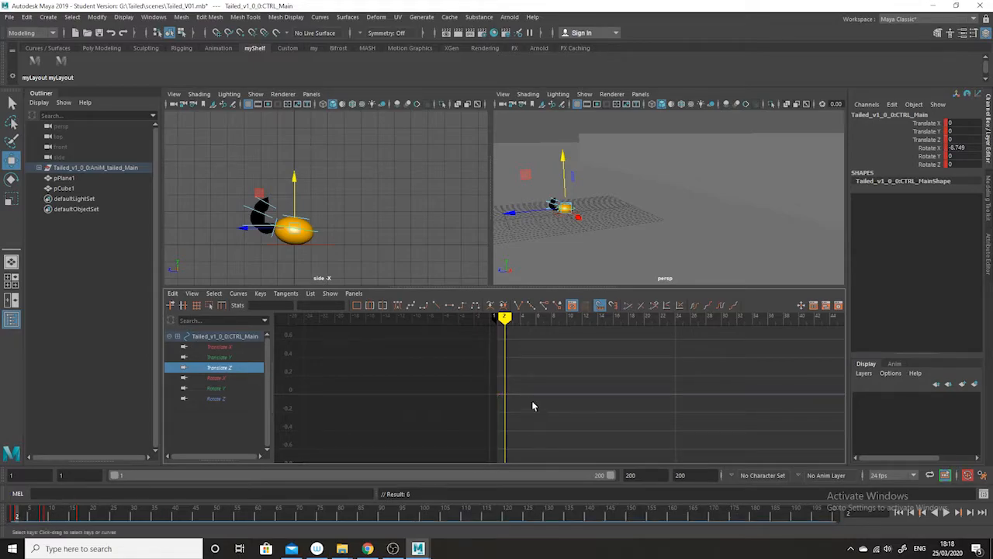
scroll(512, 399, up, 6)
alt+middle_drag(518, 420, 567, 420)
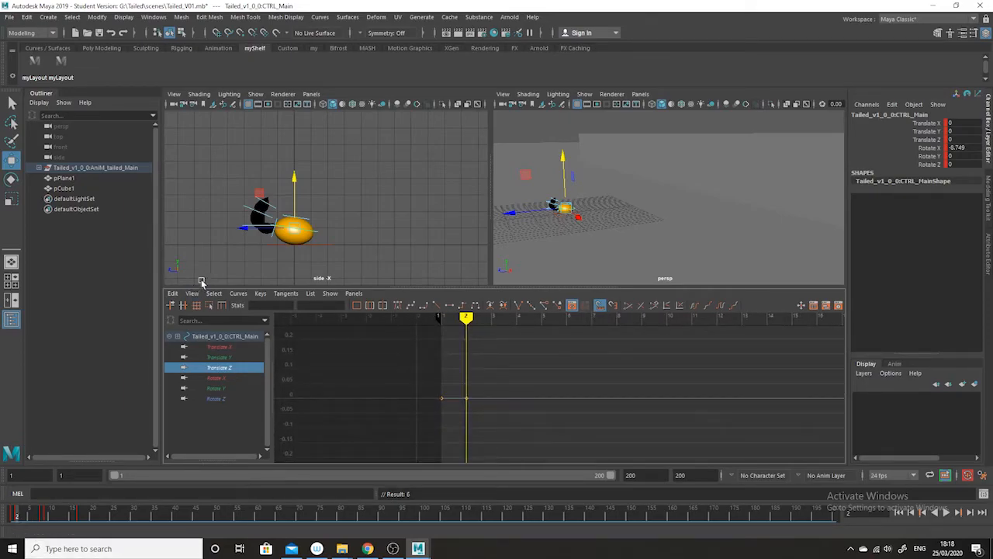
At frame 17, move the ball's main control along Z to about -3.81 and key its Translate Z
drag(20, 515, 79, 524)
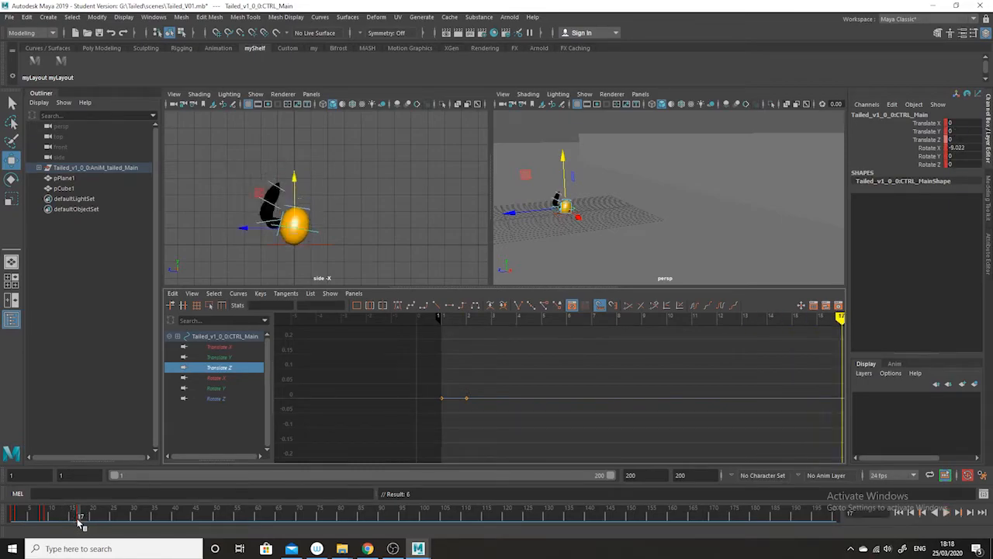
drag(245, 230, 308, 231)
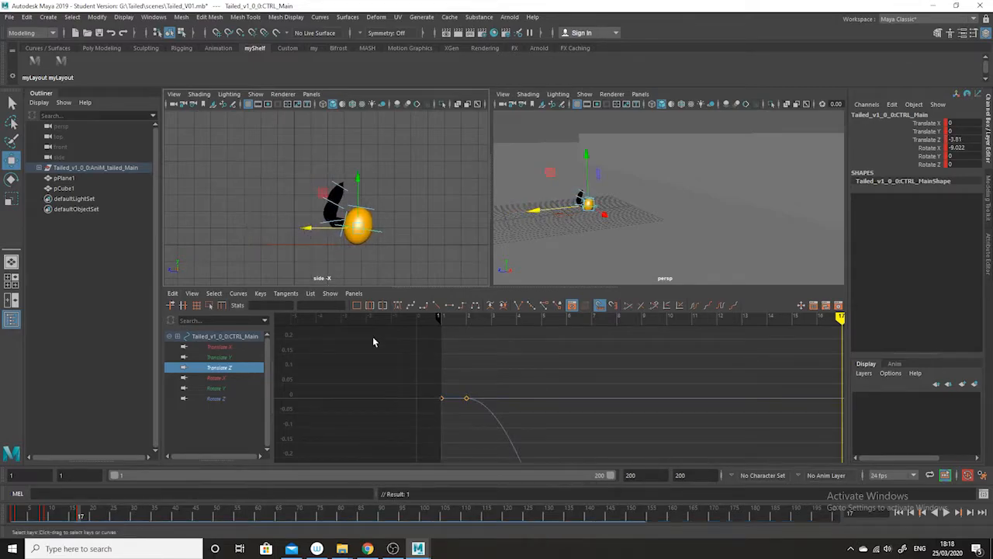
alt+right_drag(719, 392, 593, 303)
alt+middle_drag(641, 394, 597, 313)
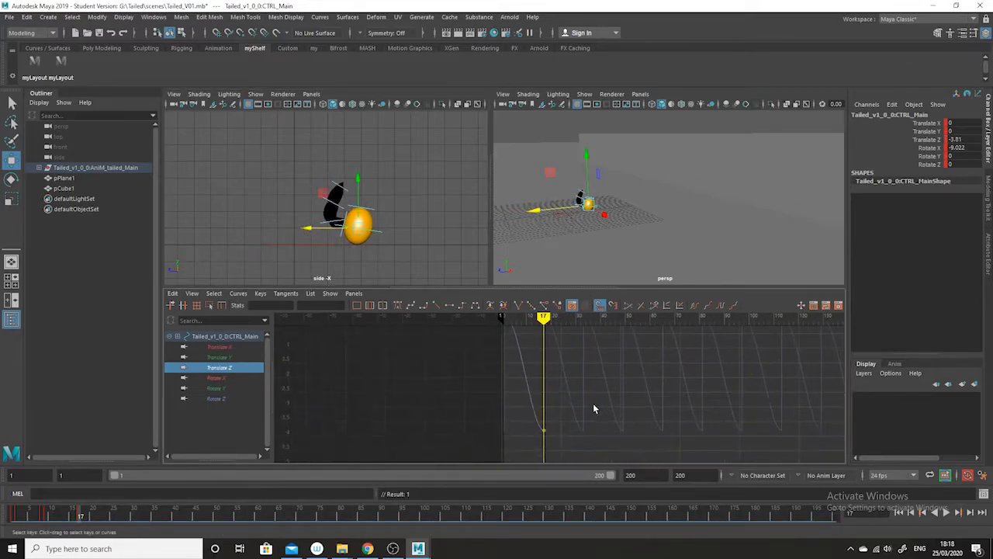
alt+right_drag(595, 408, 629, 406)
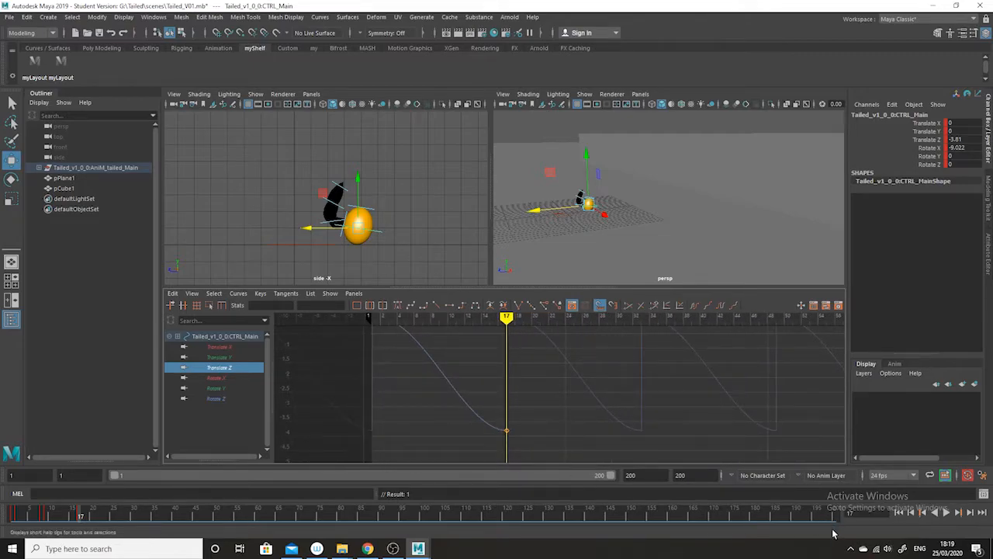
Play back the animation and examine the repeating Translate Z curve
click(945, 514)
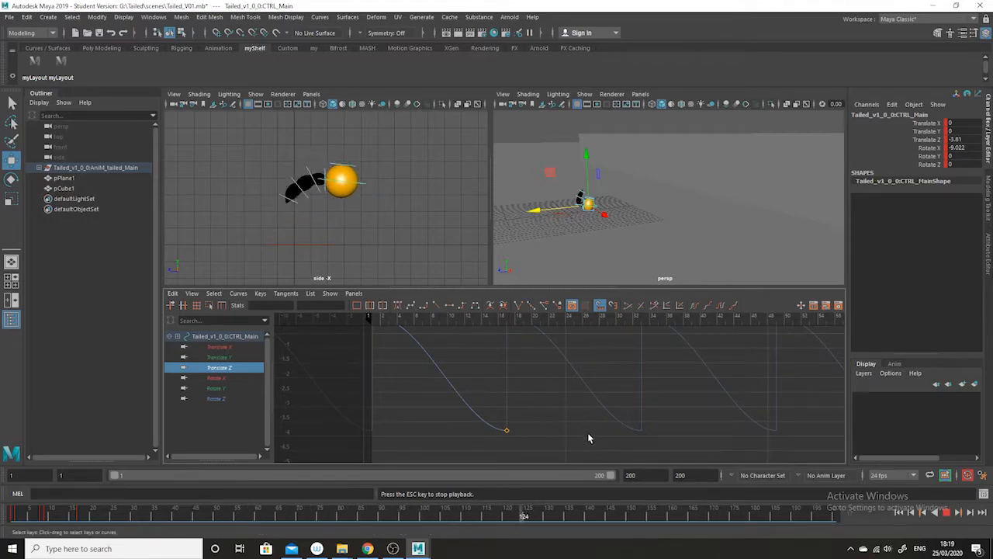
scroll(560, 433, down, 5)
alt+shift+right_drag(523, 433, 544, 432)
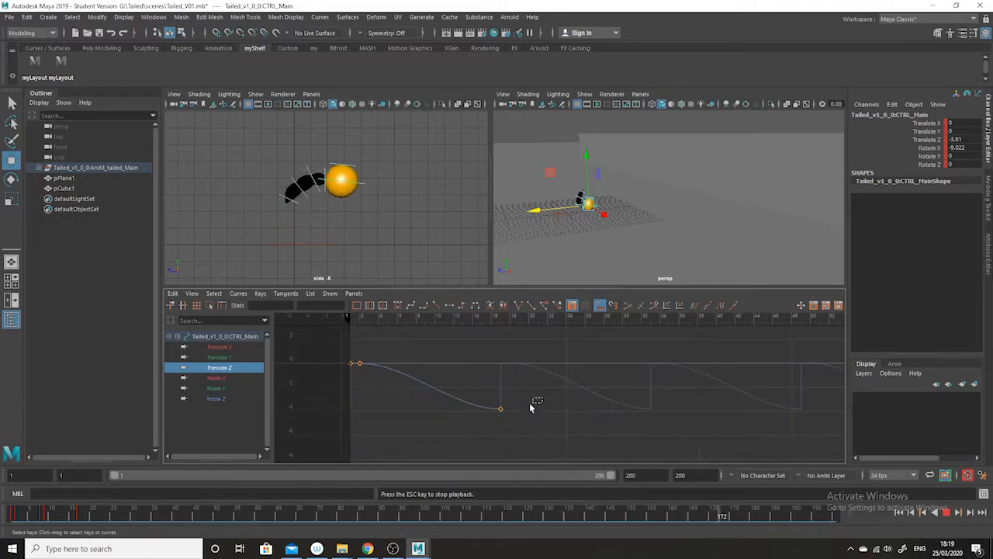
Try linear post-infinity on the Translate Z curve, sloping the frame 17 key's tangent downward
drag(534, 401, 475, 431)
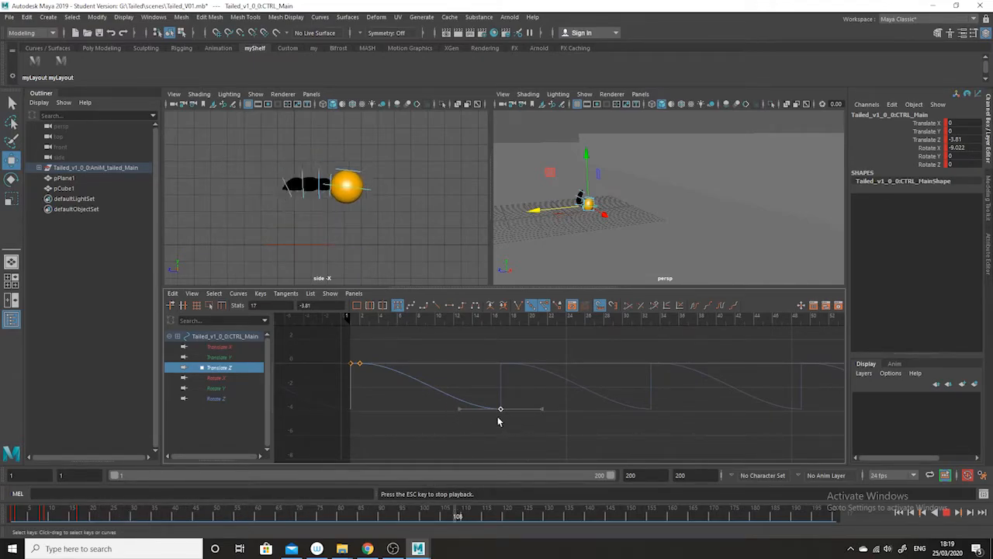
drag(526, 387, 488, 421)
click(238, 293)
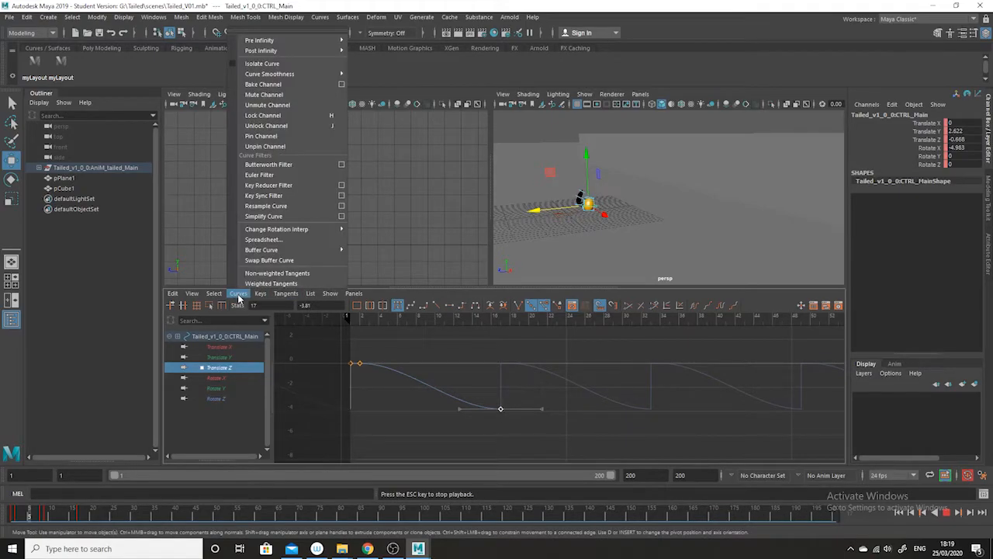
mouse_move(284, 52)
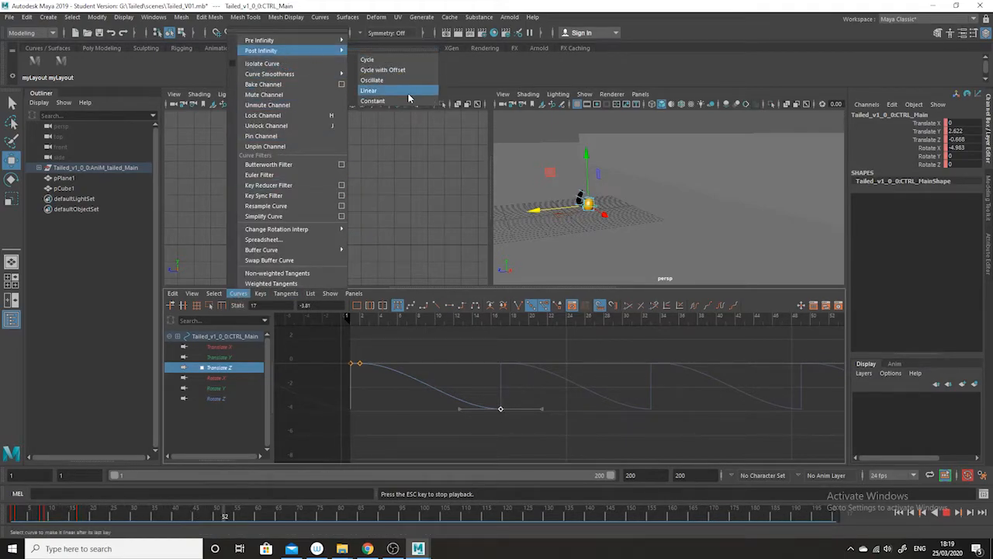
click(379, 91)
drag(553, 402, 535, 416)
middle_drag(543, 374, 543, 393)
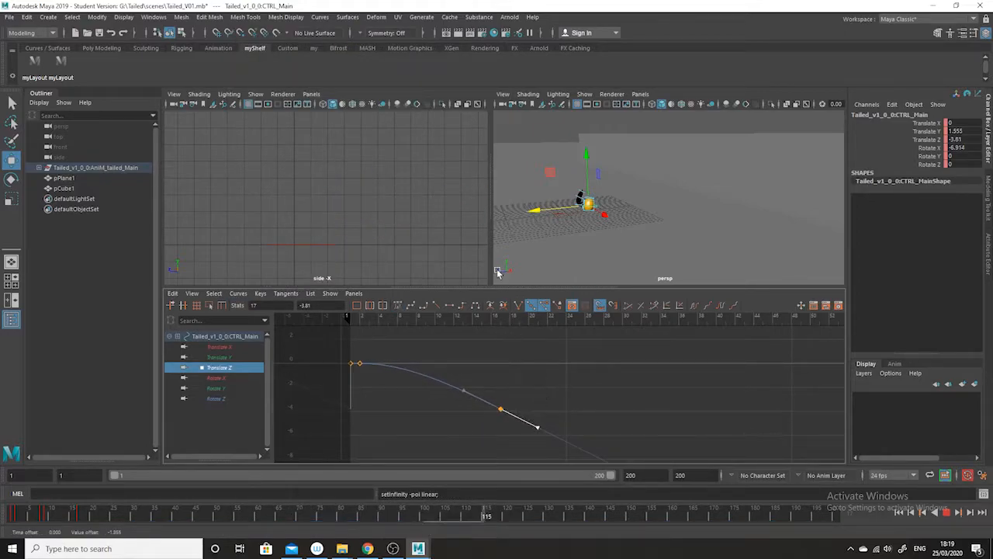
Play the animation from the first frame to check the ball's linear travel, and stop it
click(355, 260)
click(583, 248)
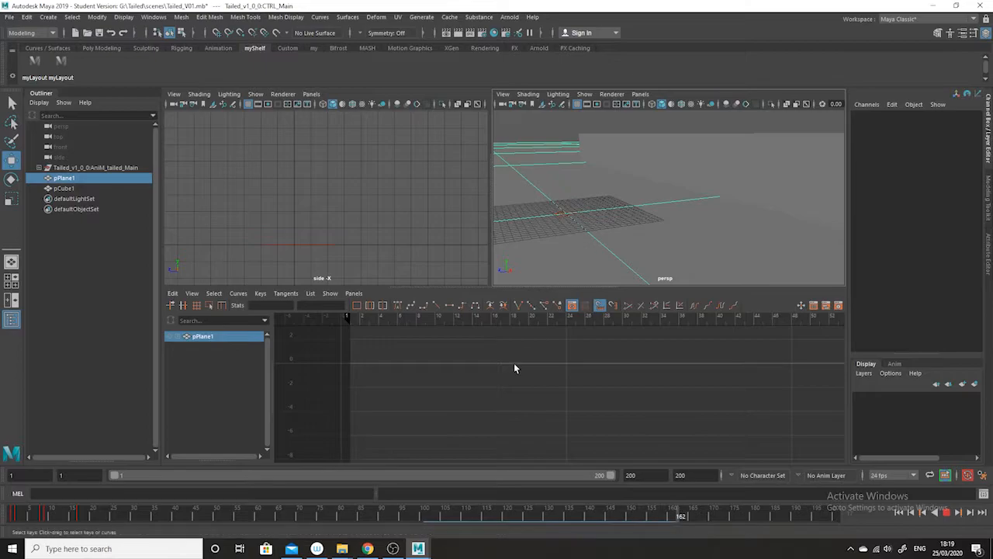
click(14, 512)
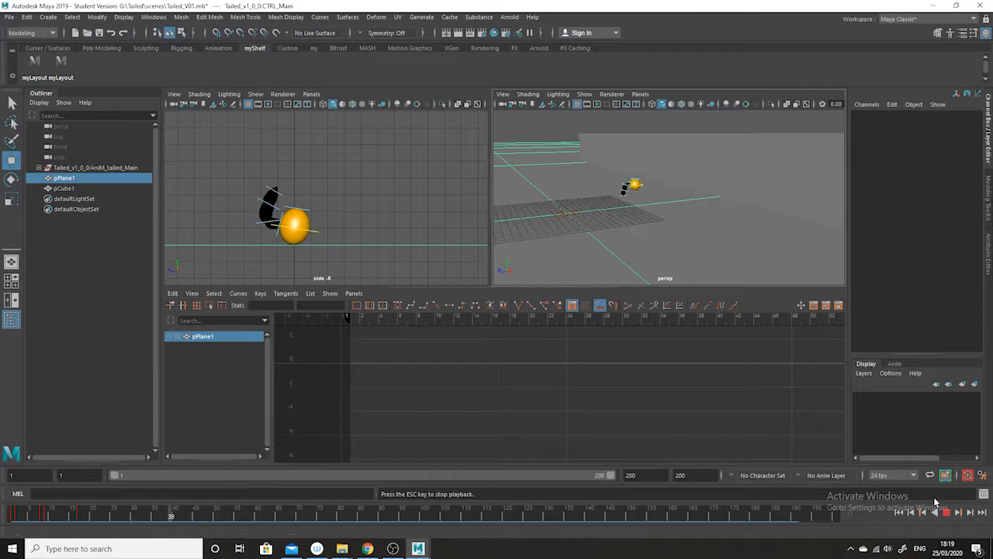
key(Escape)
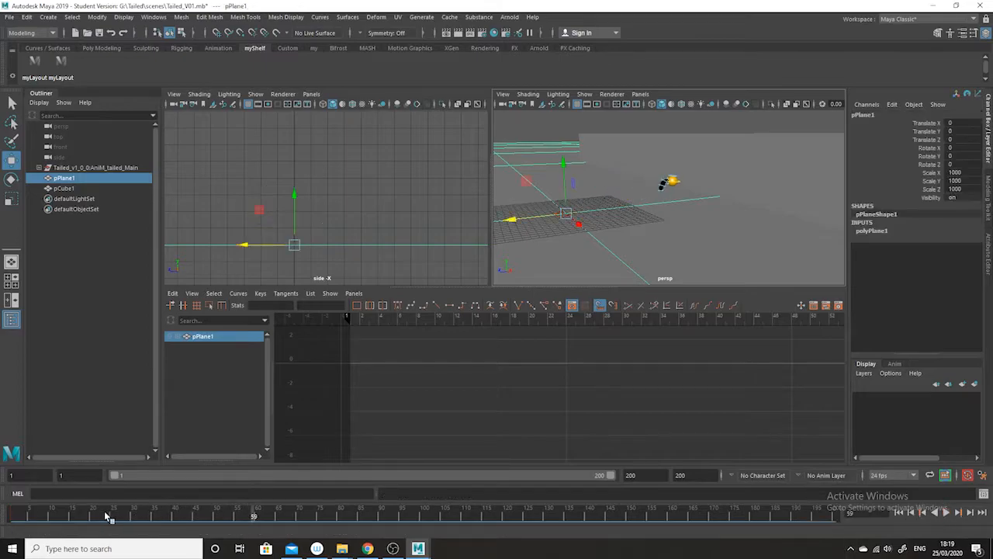
Inspect the frame 17 key on the main control's Translate Z curve and undo the tangent slope change
click(679, 182)
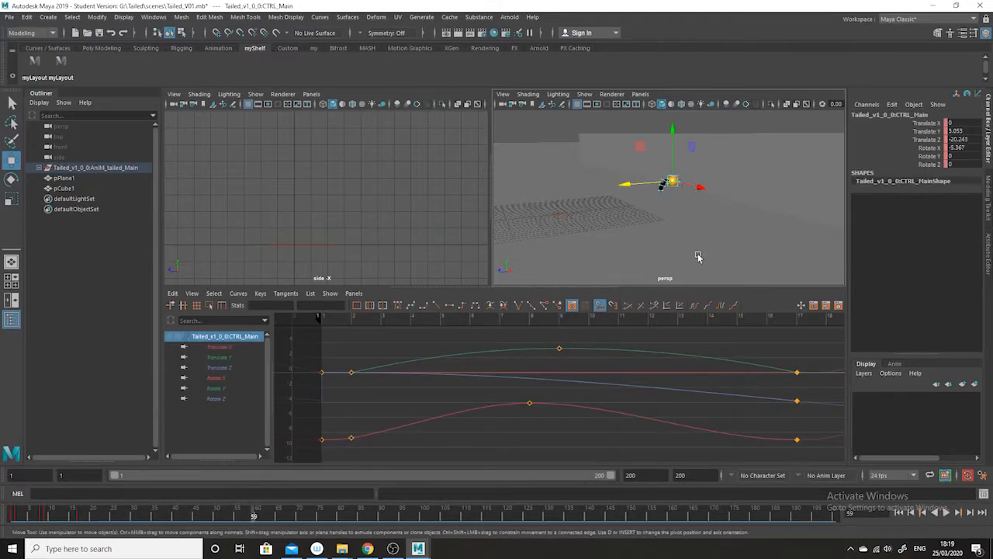
click(225, 367)
drag(827, 428, 636, 453)
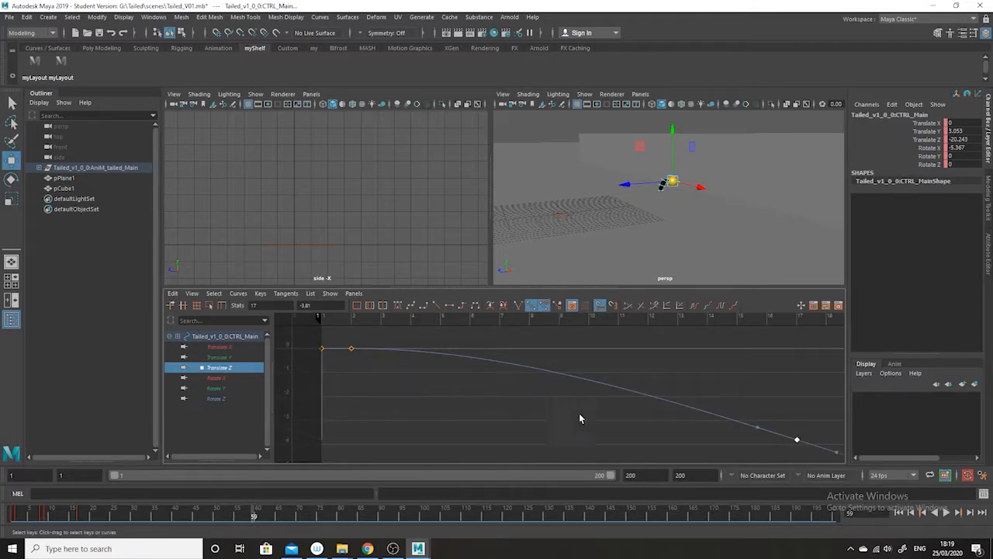
key(ctrl+z)
key(ctrl+z)
key(ctrl+z)
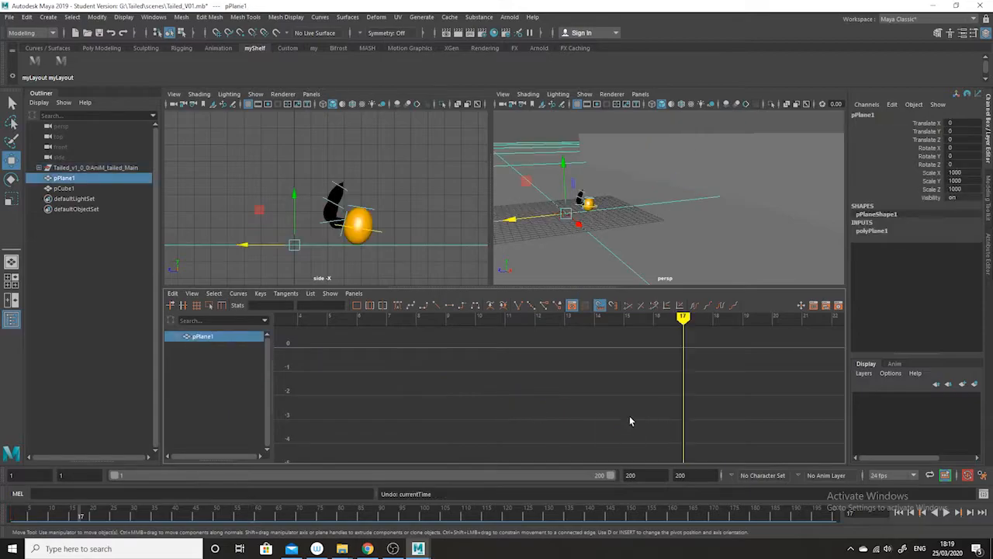
key(ctrl+z)
key(ctrl+z)
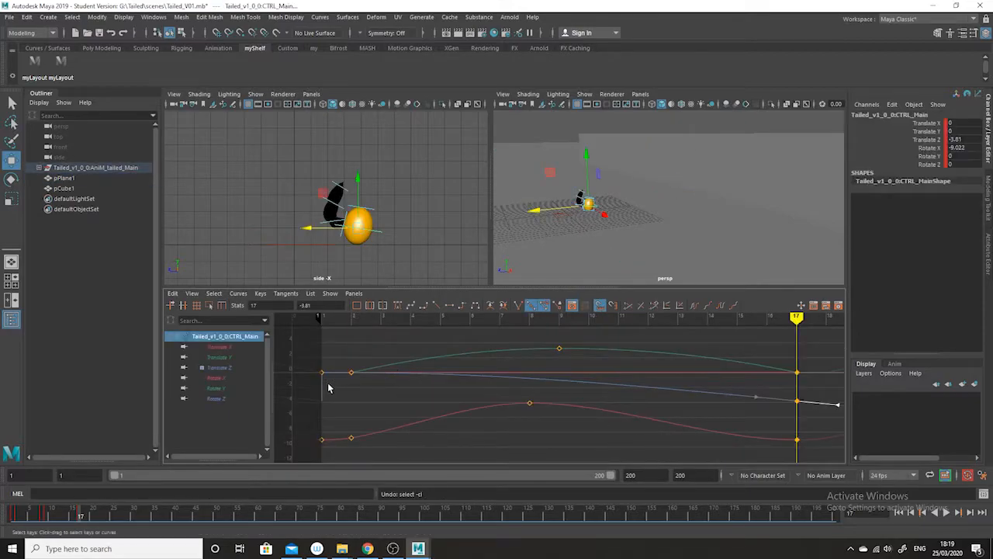
key(ctrl+z)
Set the post-infinity of the main control's Translate Z curve to Cycle with Offset
click(218, 367)
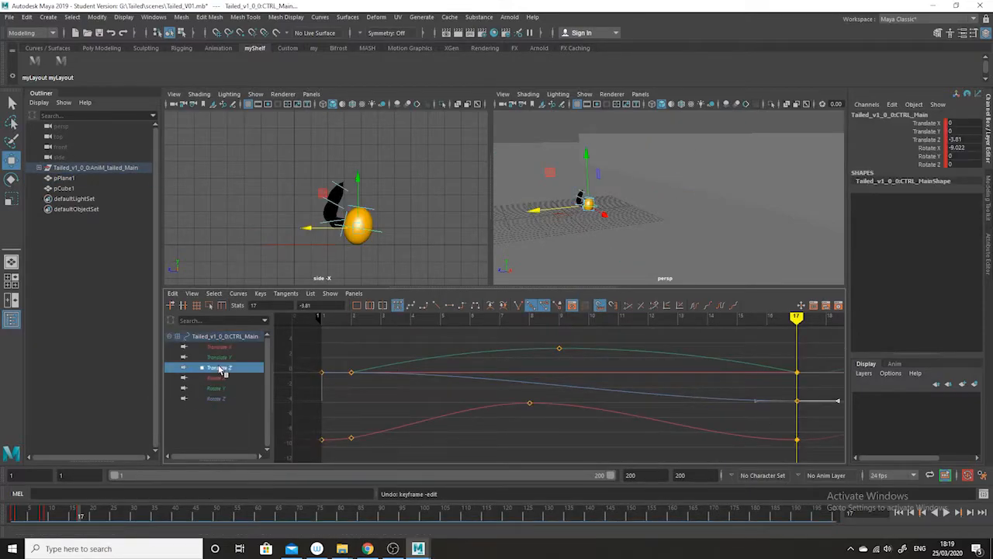
scroll(562, 373, down, 8)
scroll(543, 387, up, 1)
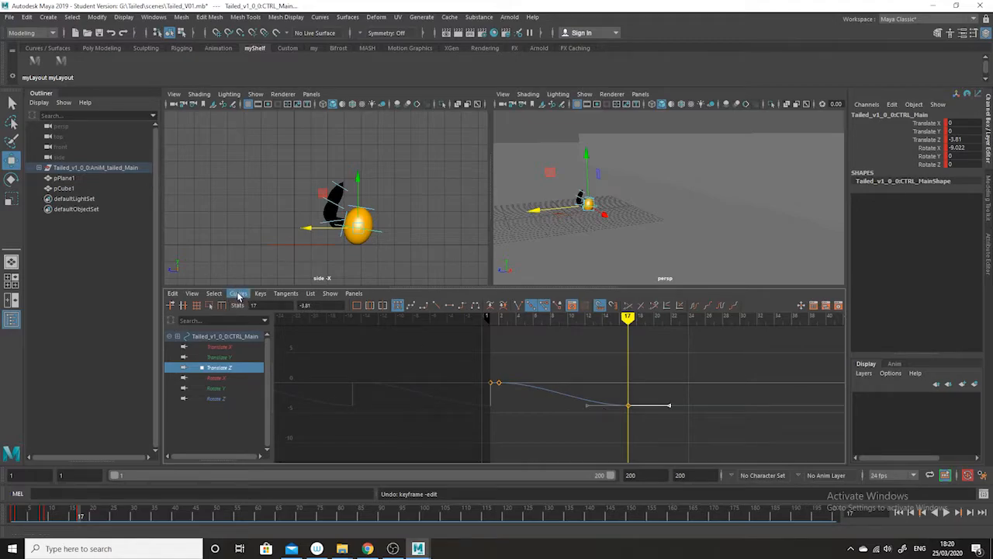
click(238, 294)
mouse_move(326, 51)
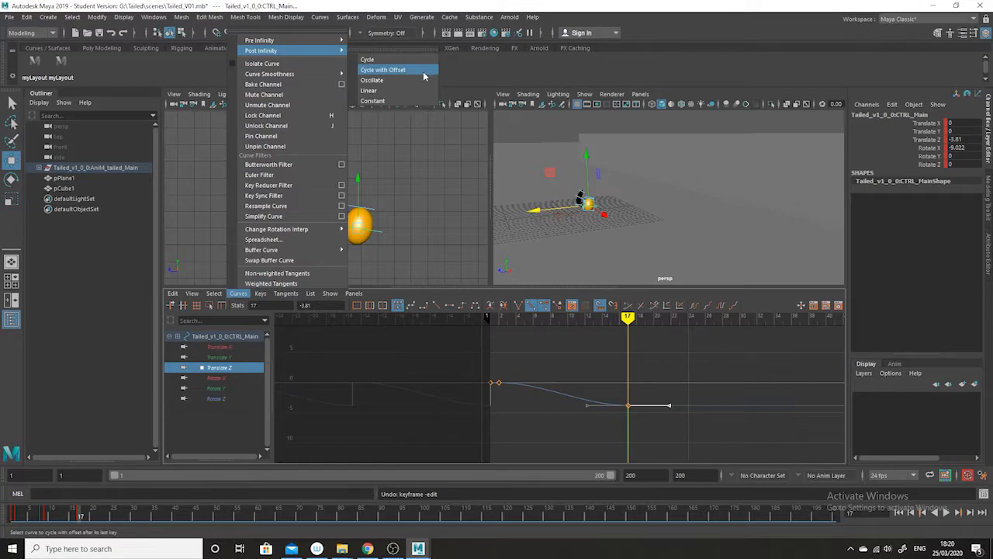
click(424, 71)
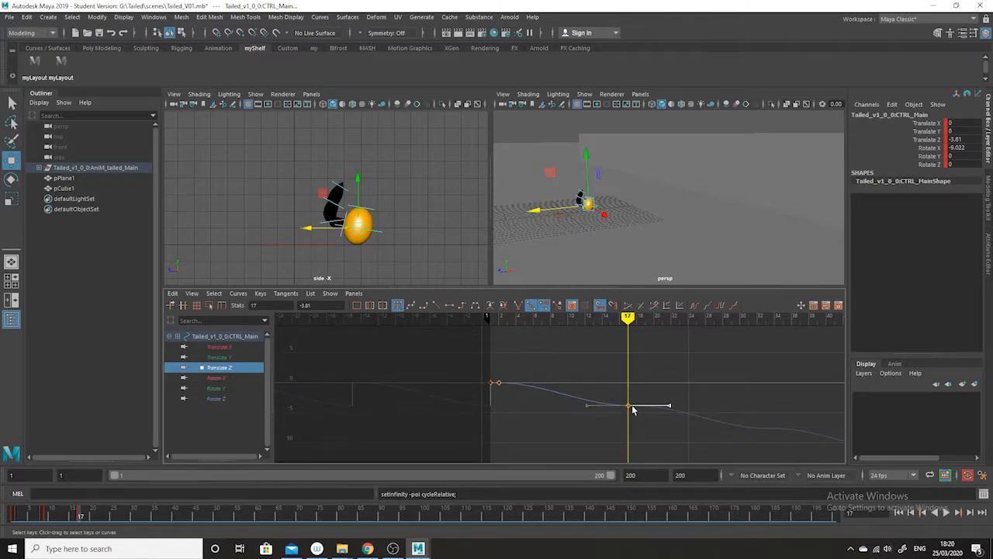
Reframe the perspective view, then scrub and play back the animation to examine the ball's repeated forward bounces
alt+drag(614, 241, 603, 224)
alt+right_drag(603, 224, 623, 270)
alt+middle_drag(590, 238, 608, 233)
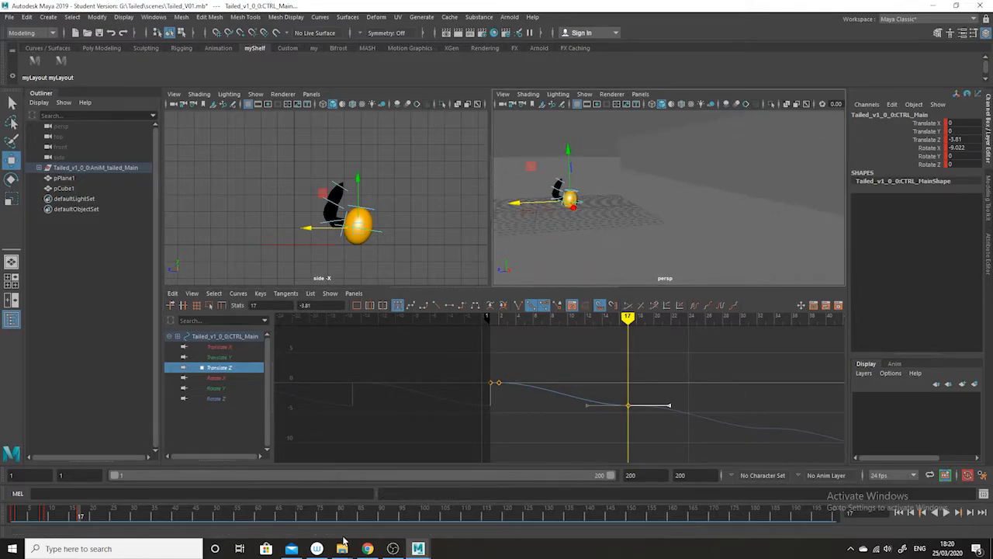
drag(91, 514, 49, 513)
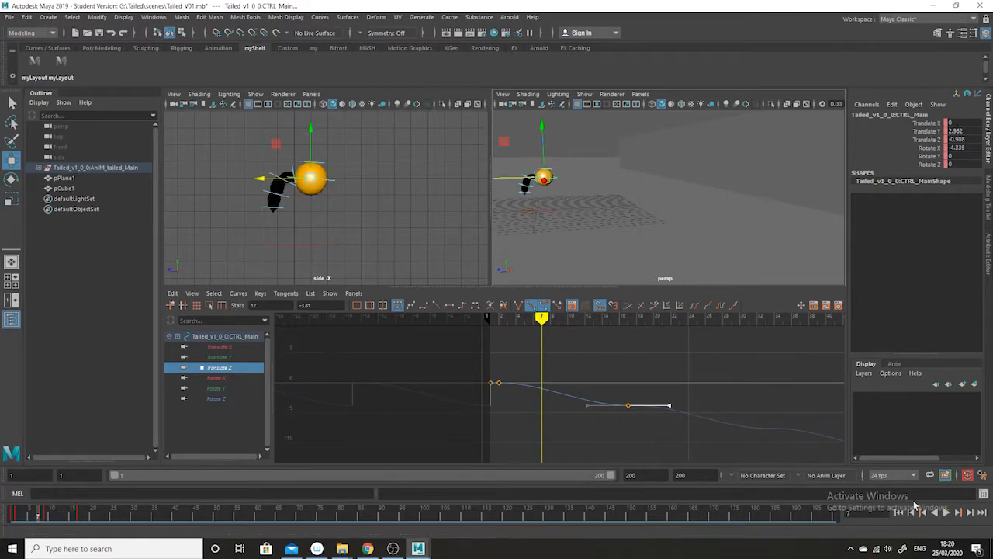
click(947, 513)
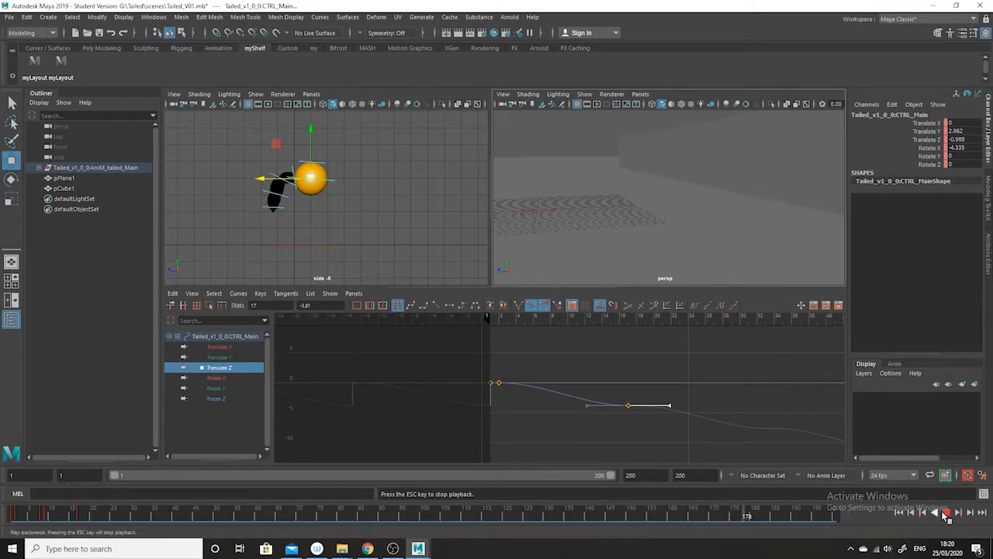
key(Escape)
drag(432, 517, 81, 514)
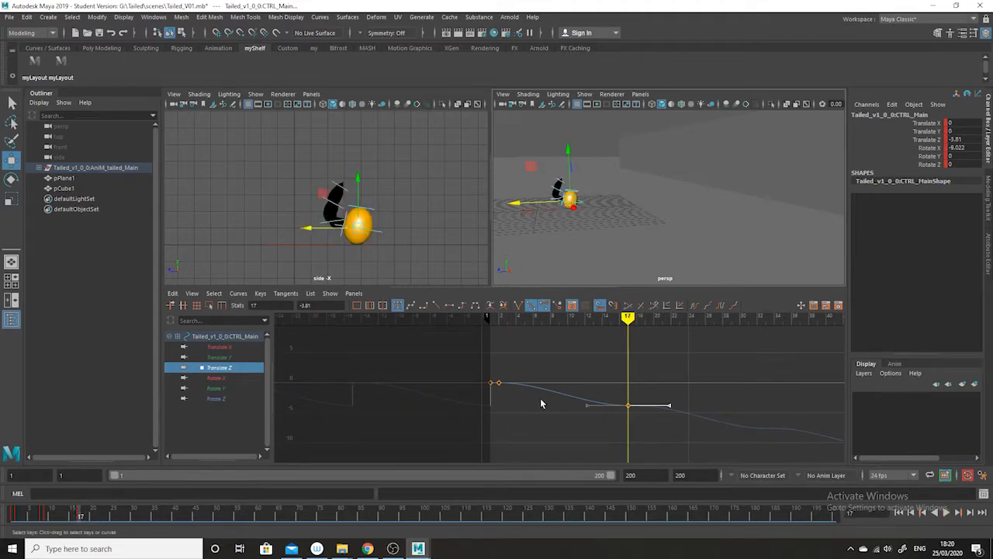
Break the tangents of the Translate Z key at frame 2 and angle its outgoing handle downward
alt+middle_drag(547, 421, 588, 442)
alt+shift+right_drag(588, 442, 583, 404)
alt+middle_drag(583, 417, 600, 342)
drag(581, 325, 557, 369)
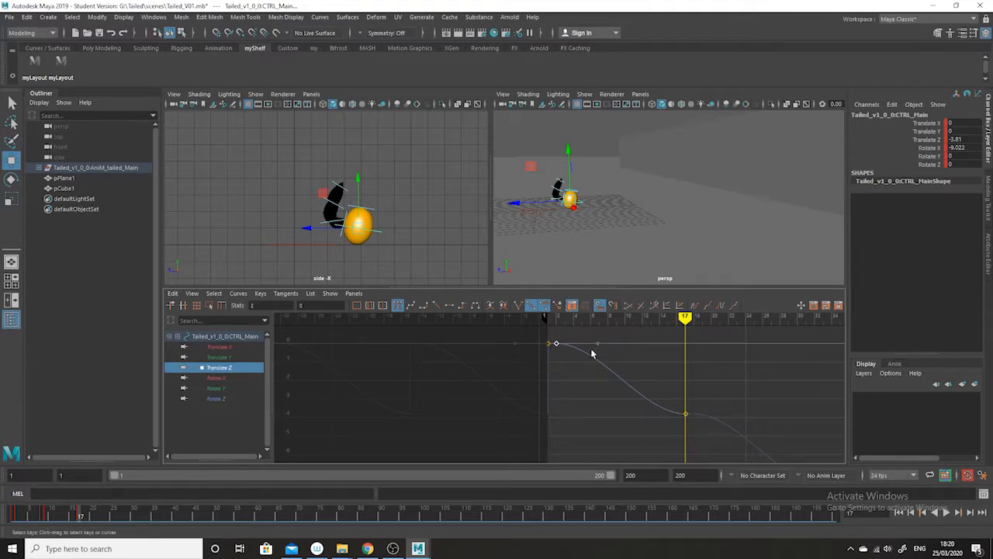
drag(633, 334, 580, 360)
click(518, 305)
drag(597, 345, 584, 359)
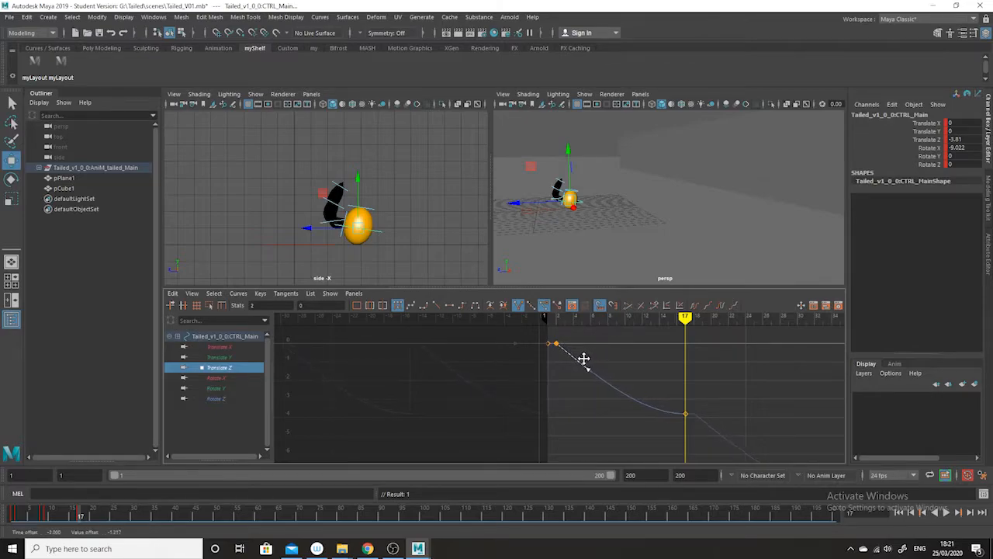
Break the tangents of the Translate Z key at frame 17 and raise its incoming handle
click(686, 413)
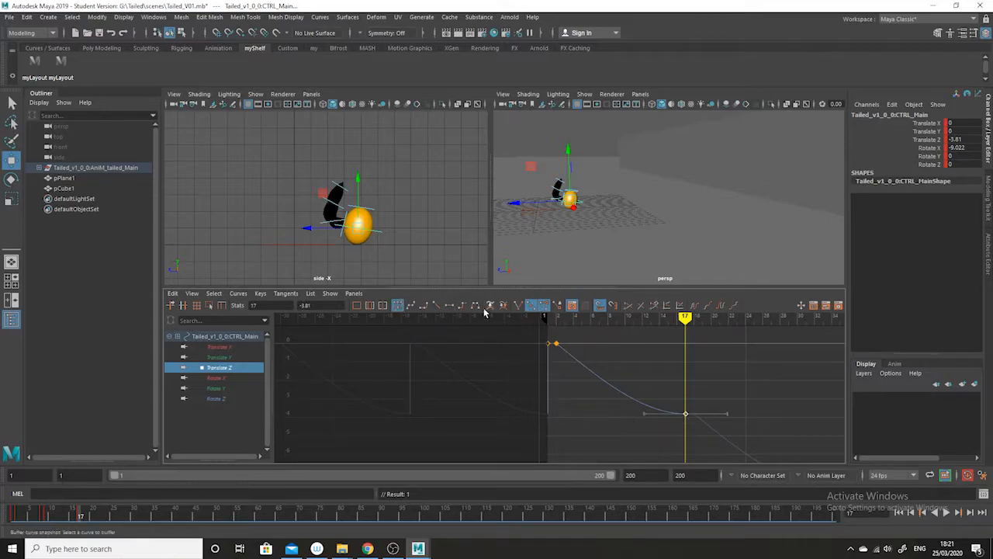
click(520, 306)
drag(629, 386, 651, 422)
middle_drag(649, 427, 646, 417)
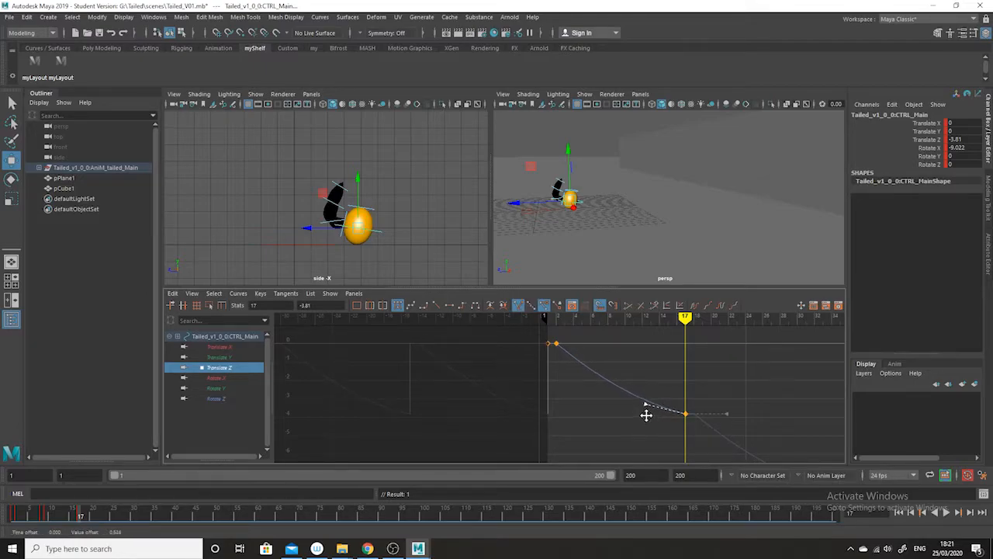
Play back the animation with the ball's control deselected to examine the forward bounces, then return to frame 1
click(589, 264)
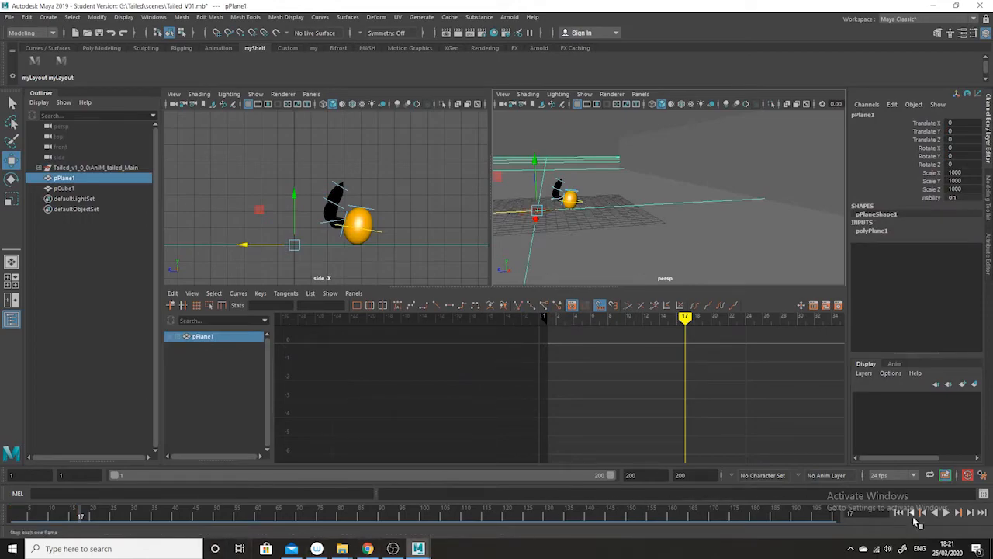
click(946, 512)
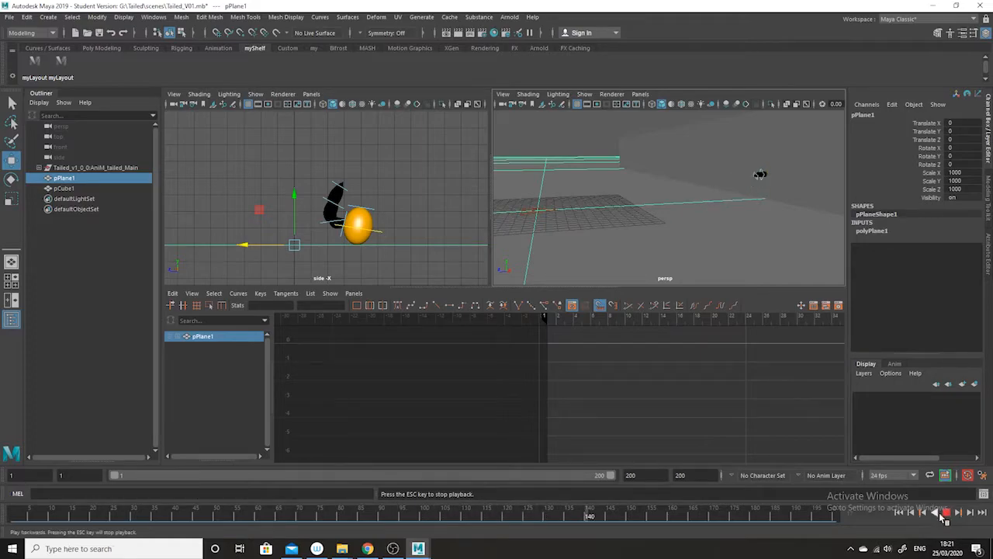
key(Escape)
drag(606, 516, 2, 512)
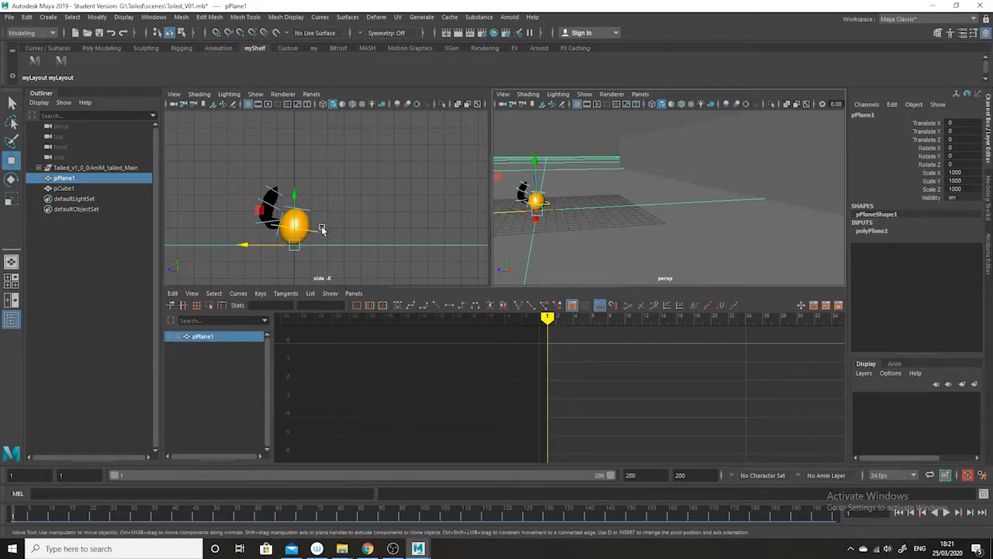
Select the ball's main control for rotating in an enlarged perspective view and set the playback range to end at frame 17
key(space)
alt+drag(428, 318, 550, 347)
alt+middle_drag(550, 347, 550, 316)
alt+drag(548, 314, 626, 291)
click(616, 285)
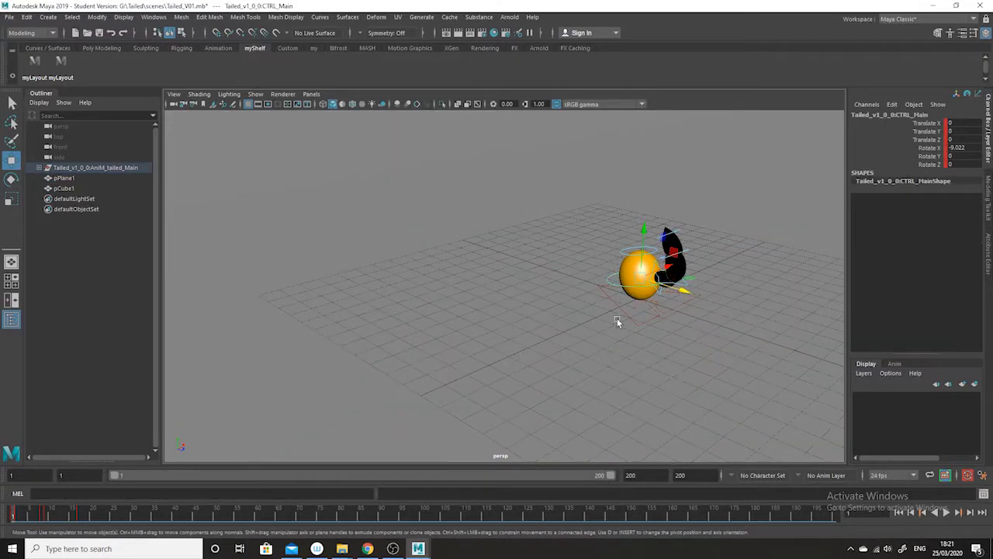
click(11, 178)
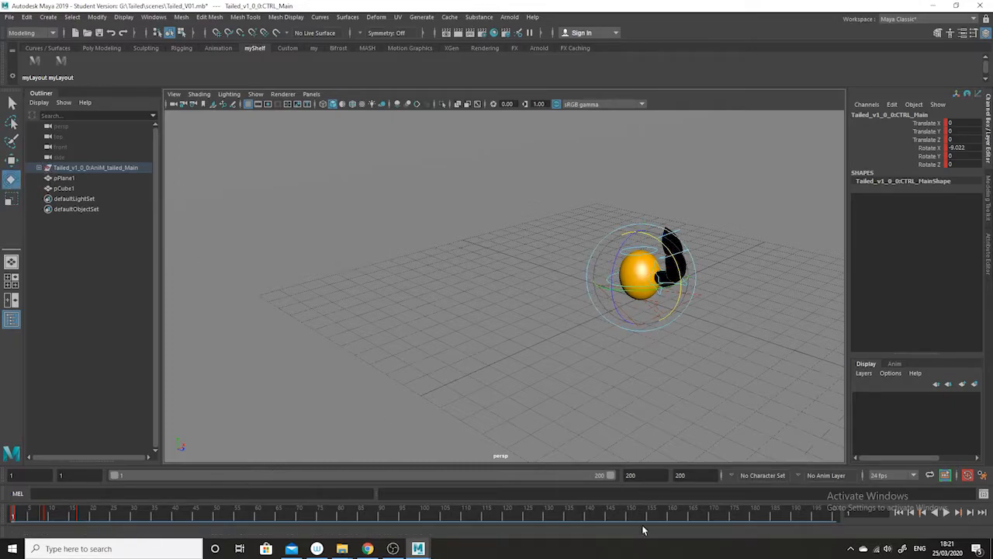
double_click(631, 475)
text(17)
key(Return)
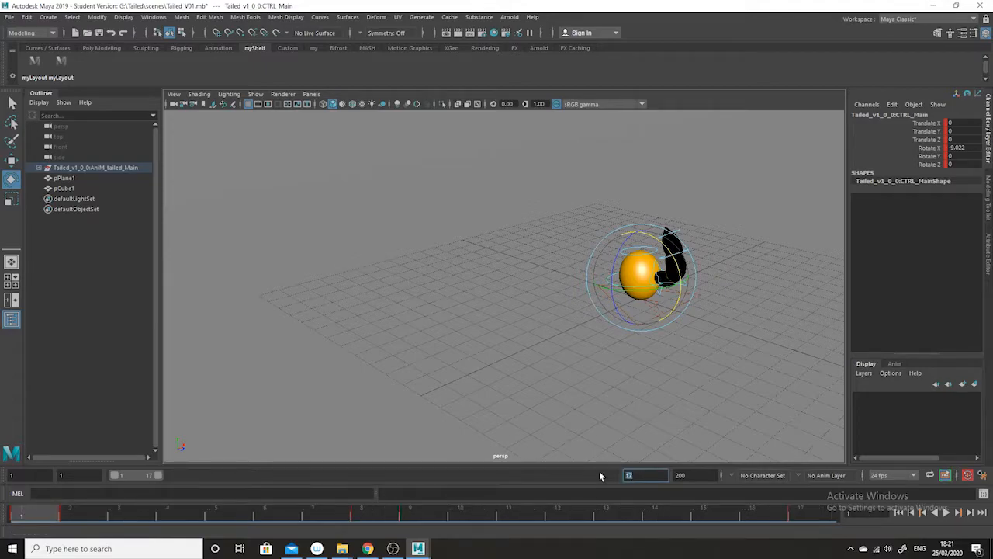
Tilt the main control sideways at frame 1 to a Rotate Z of about 3.45 and key its rotation
click(797, 509)
drag(797, 509, 12, 510)
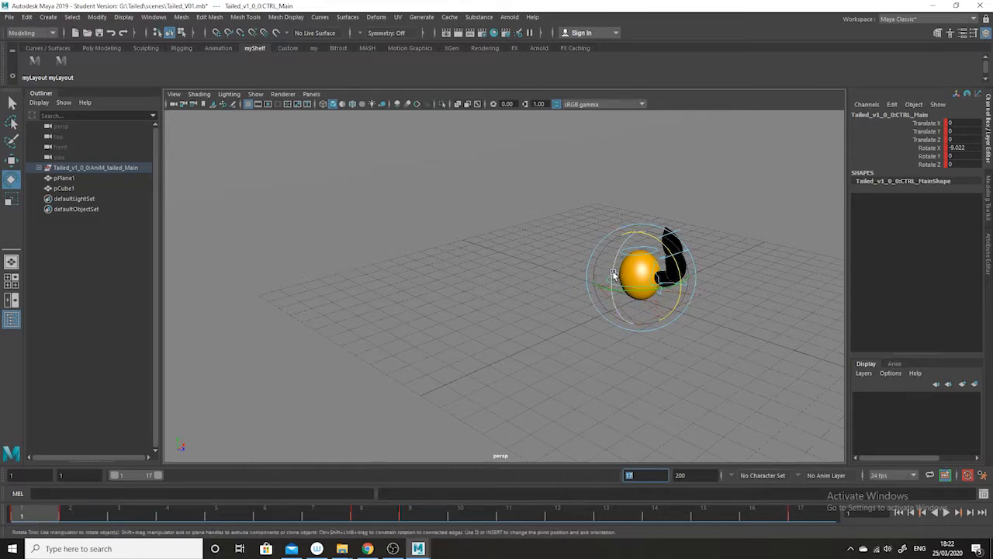
drag(612, 275, 607, 274)
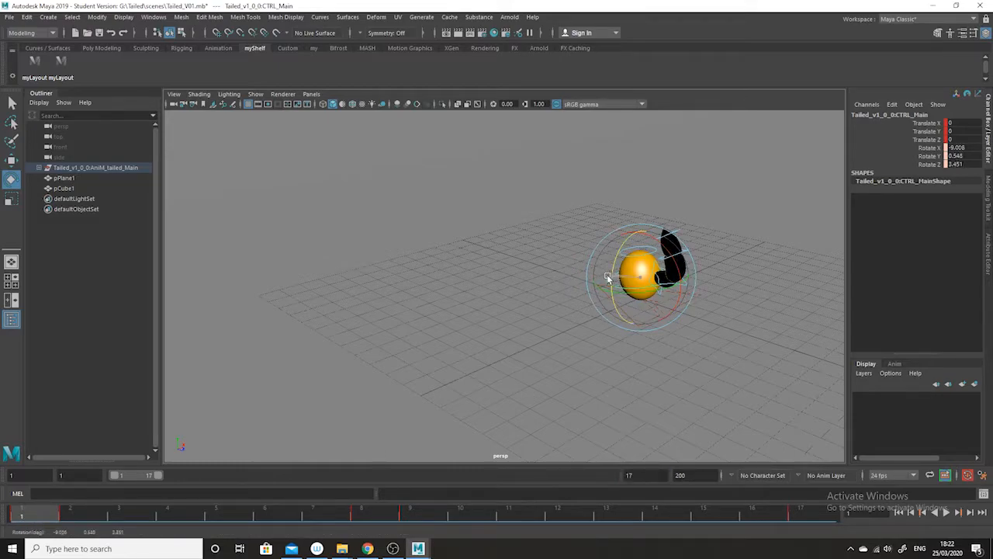
key(shift+e)
Tilt the main control the opposite way at frame 9, to a Rotate Z of about -6.48, and key its rotation
click(411, 516)
drag(572, 190, 575, 191)
key(shift+e)
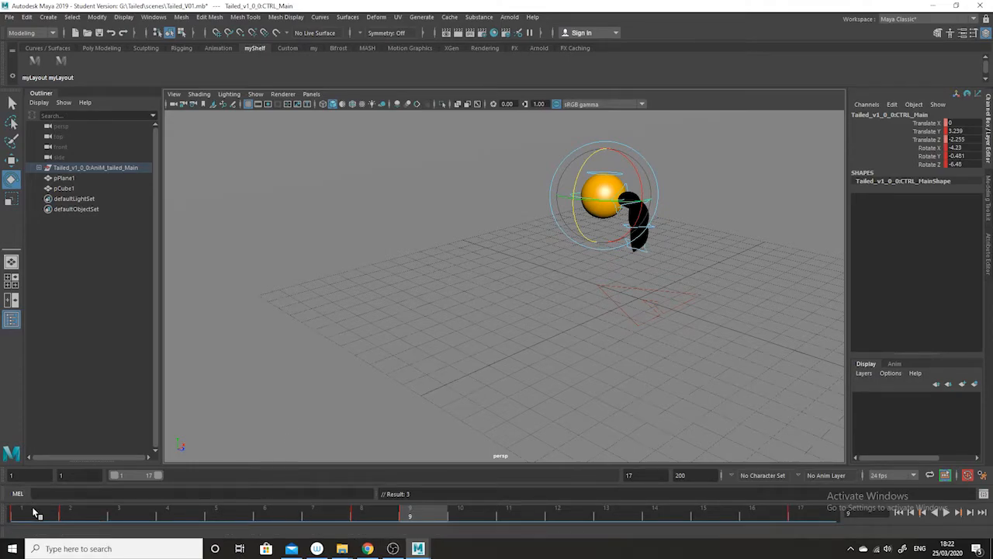
Try to copy the main control's keys from frame 1 and paste them at frame 17
click(24, 516)
right_click(24, 516)
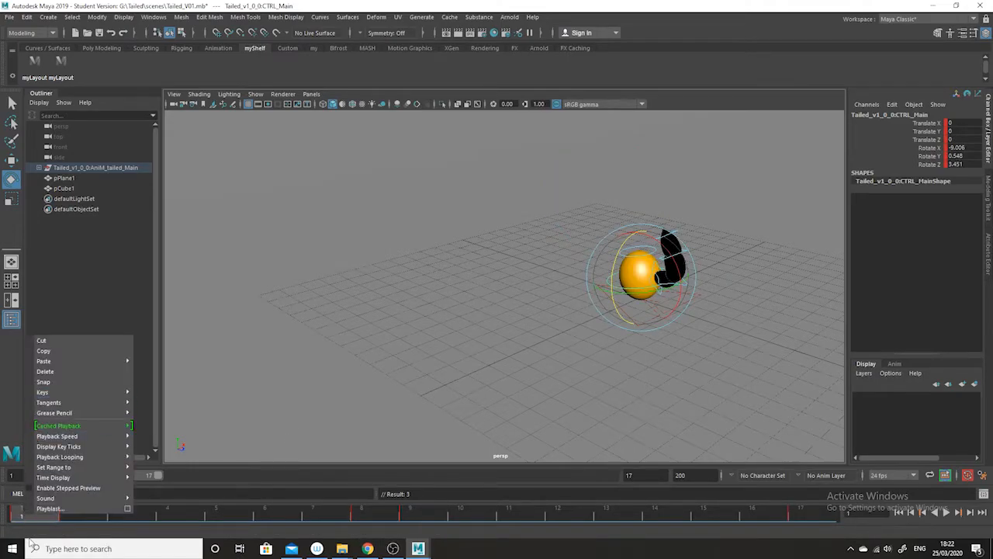
click(54, 350)
click(409, 516)
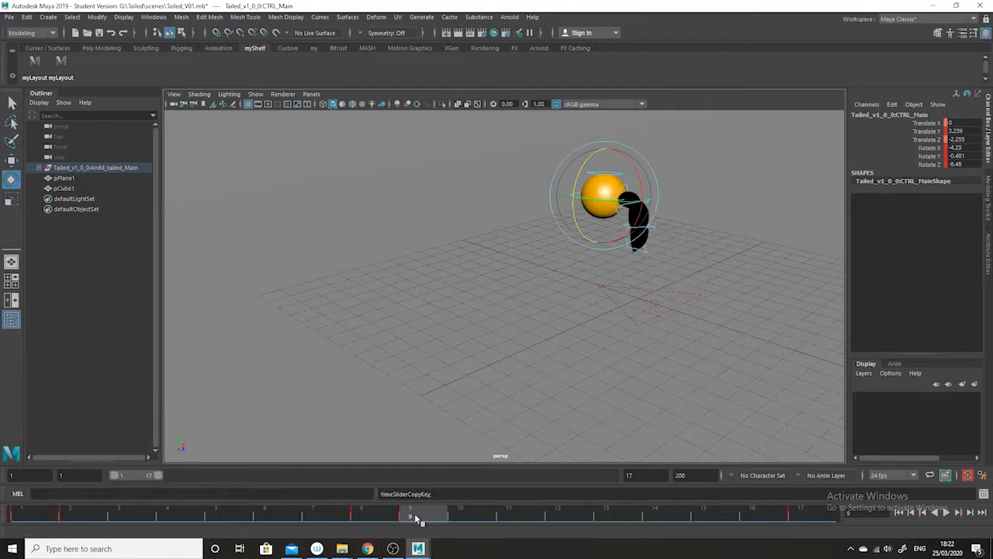
click(807, 517)
right_click(811, 516)
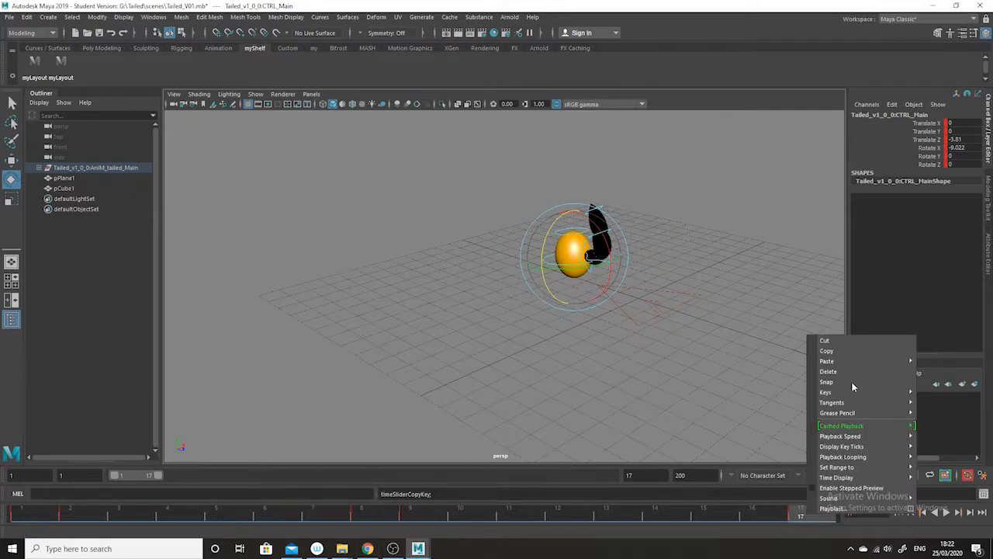
mouse_move(881, 362)
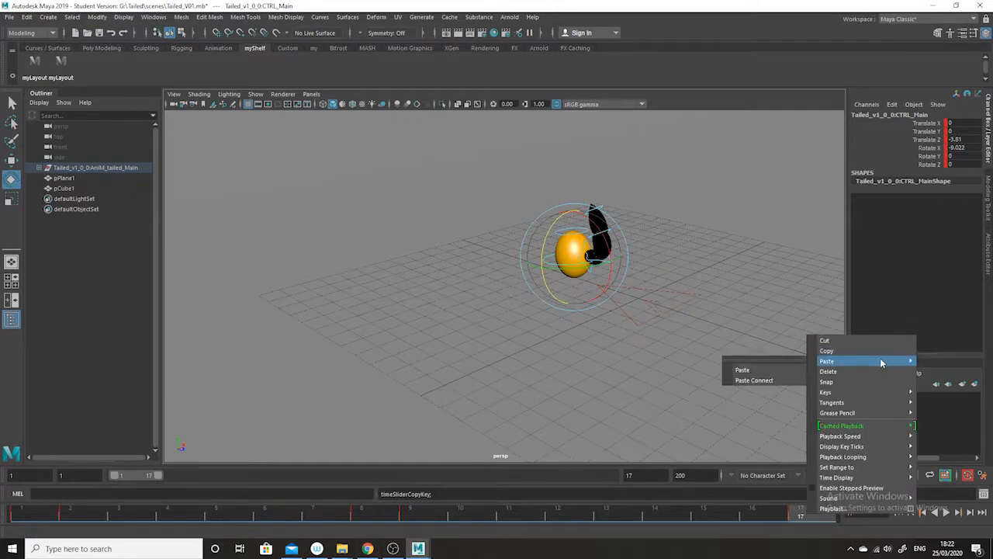
click(767, 371)
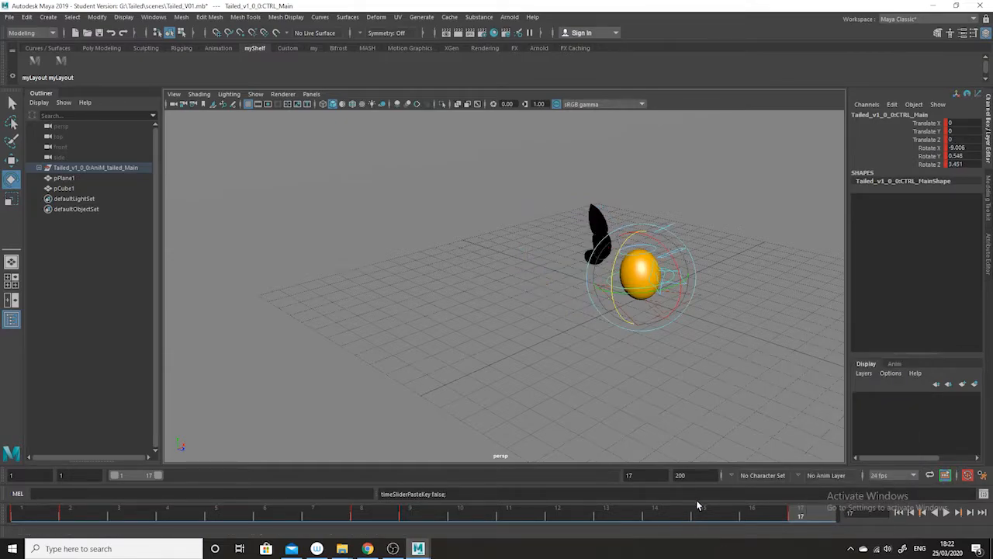
key(ctrl+z)
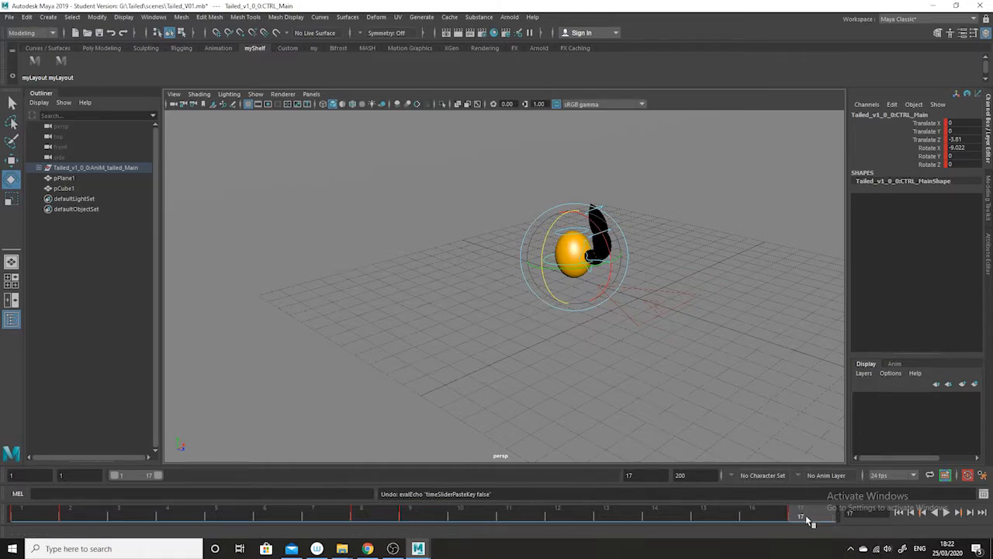
Isolate the main control's Rotate Z curve and raise its key at frame 17 to match the frame 1 key
click(23, 514)
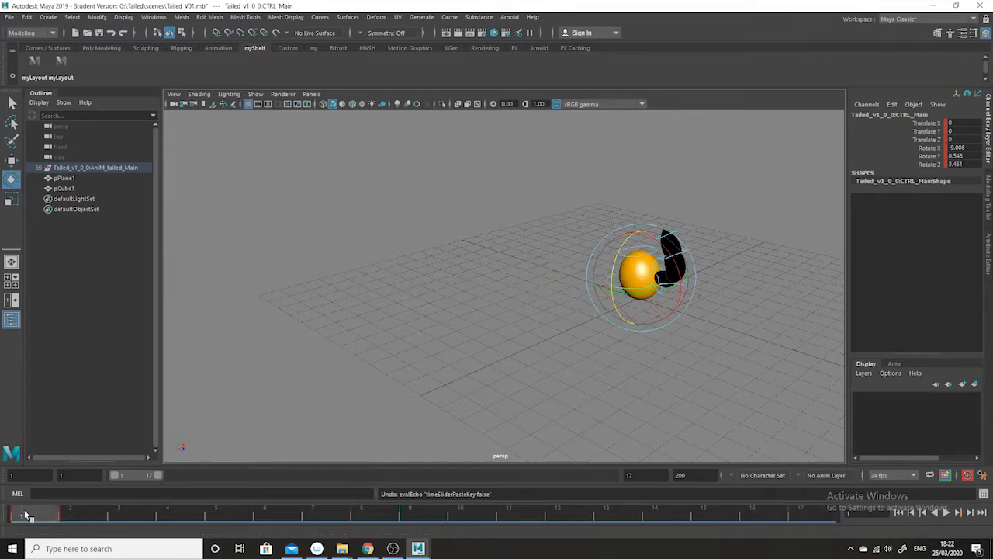
drag(23, 522, 800, 521)
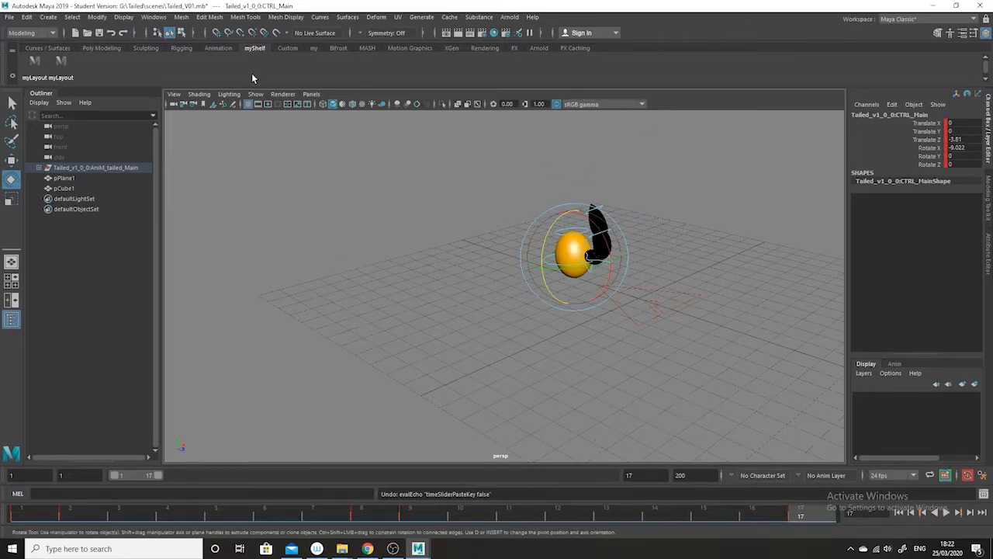
key(space)
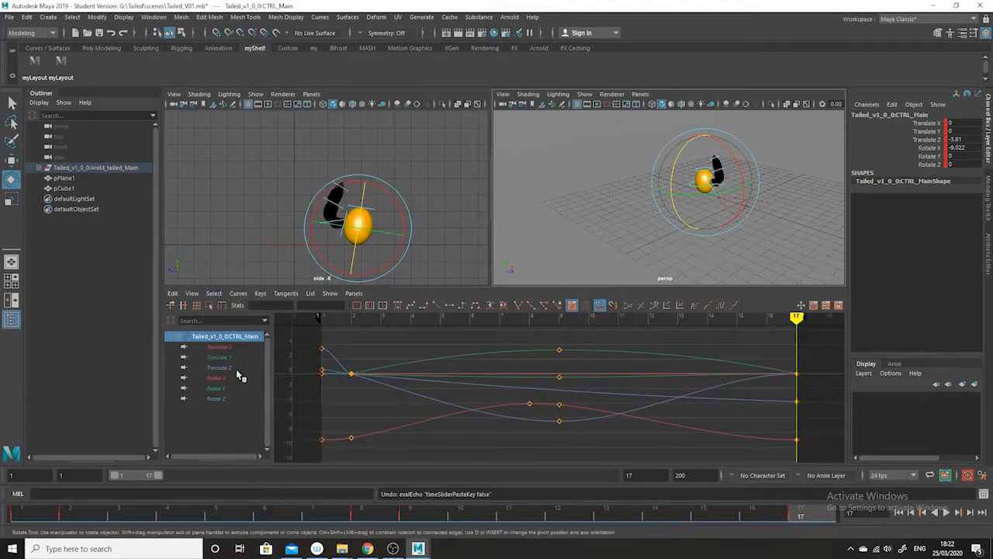
click(220, 399)
scroll(701, 406, down, 4)
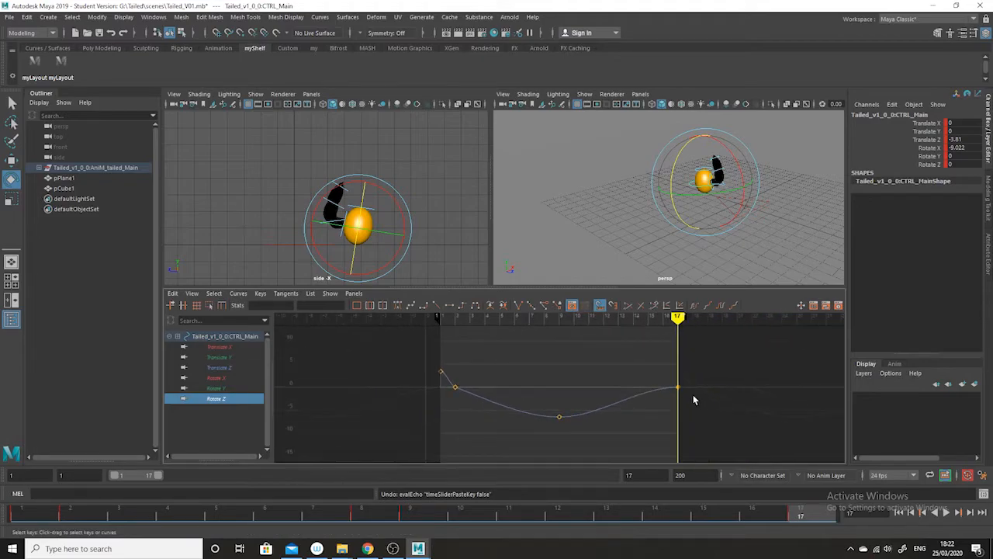
scroll(693, 401, up, 2)
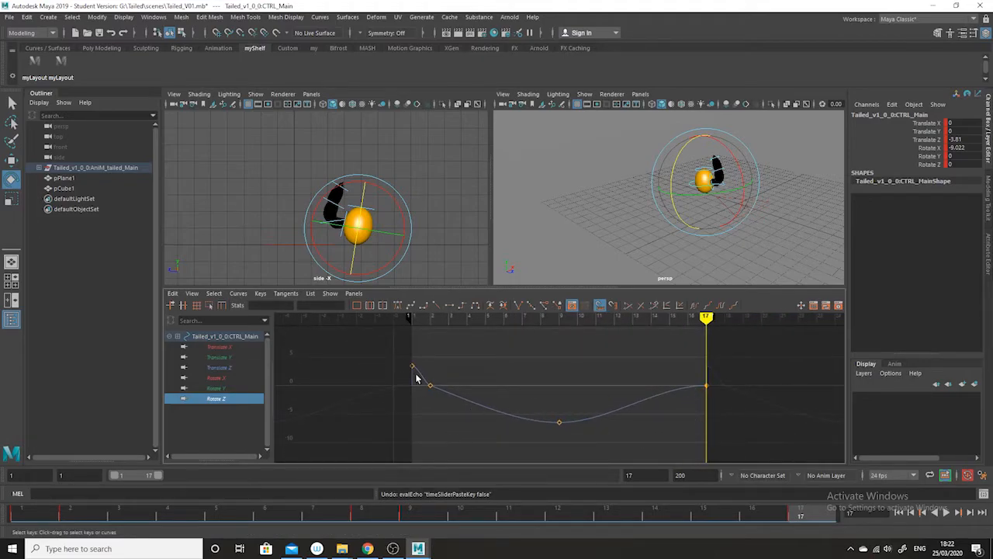
drag(689, 380, 709, 412)
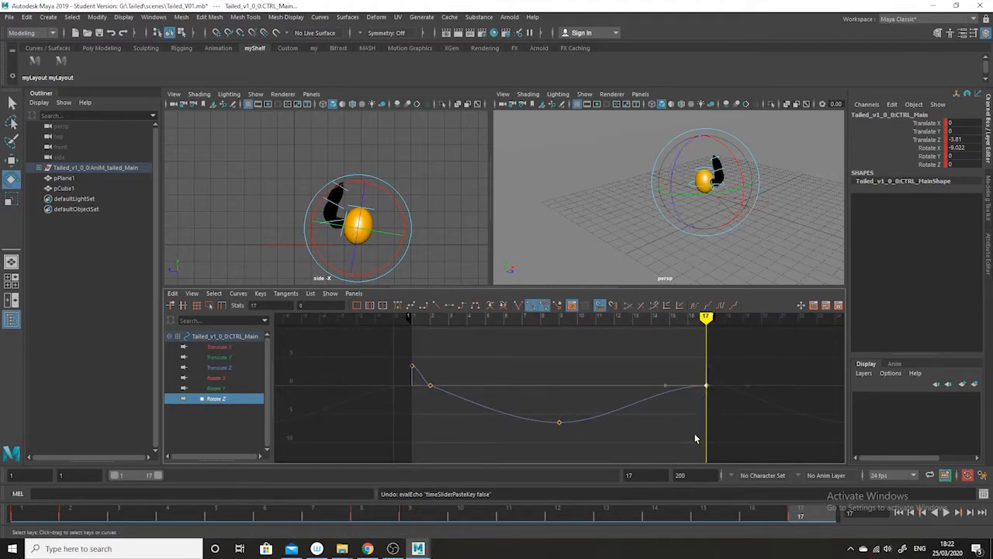
mouse_move(701, 421)
middle_down()
mouse_move(702, 395)
mouse_move(702, 415)
middle_up()
key(alt+v)
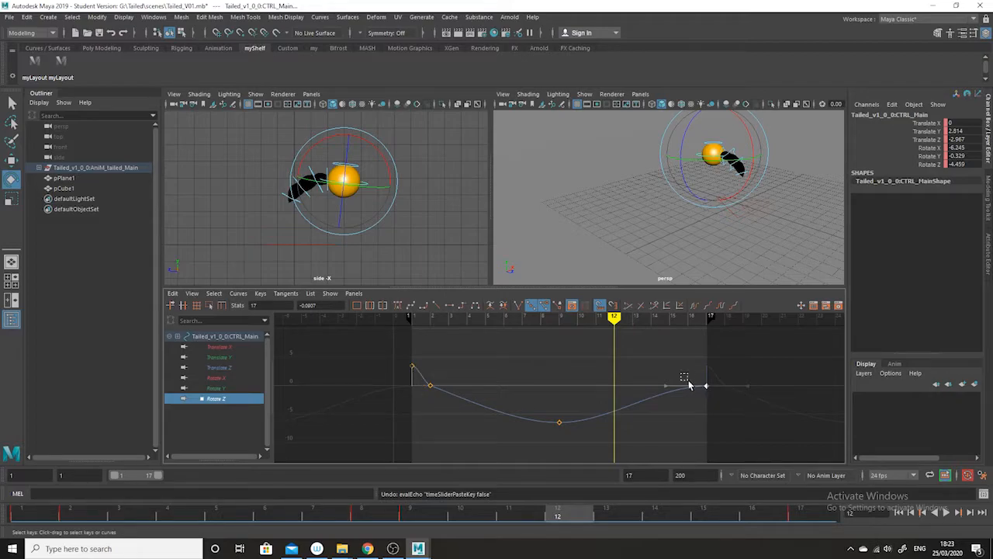
middle_drag(705, 407, 707, 392)
Angle the outgoing tangent of the Rotate Z key at frame 2 downward to smooth the curve
click(455, 381)
drag(447, 374, 420, 398)
drag(478, 383, 457, 414)
middle_drag(471, 385, 468, 397)
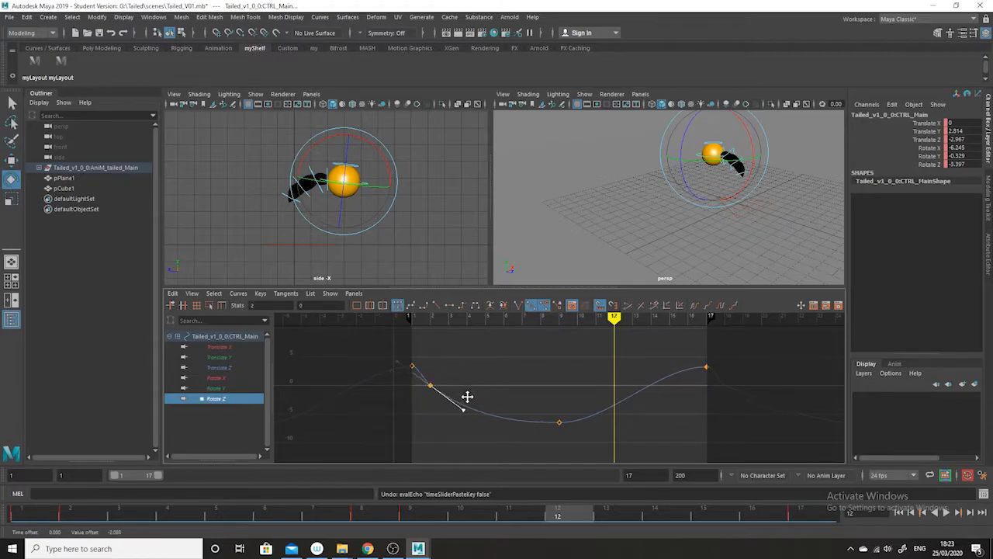
click(553, 385)
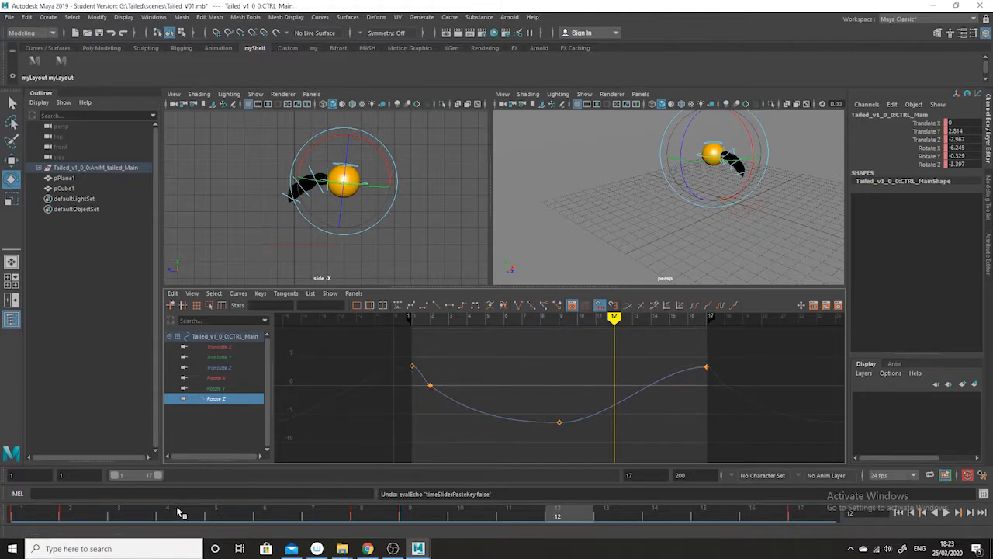
Play back and scrub the 17-frame loop to examine the side-to-side tilt, viewing the ball from its other side
key(alt+v)
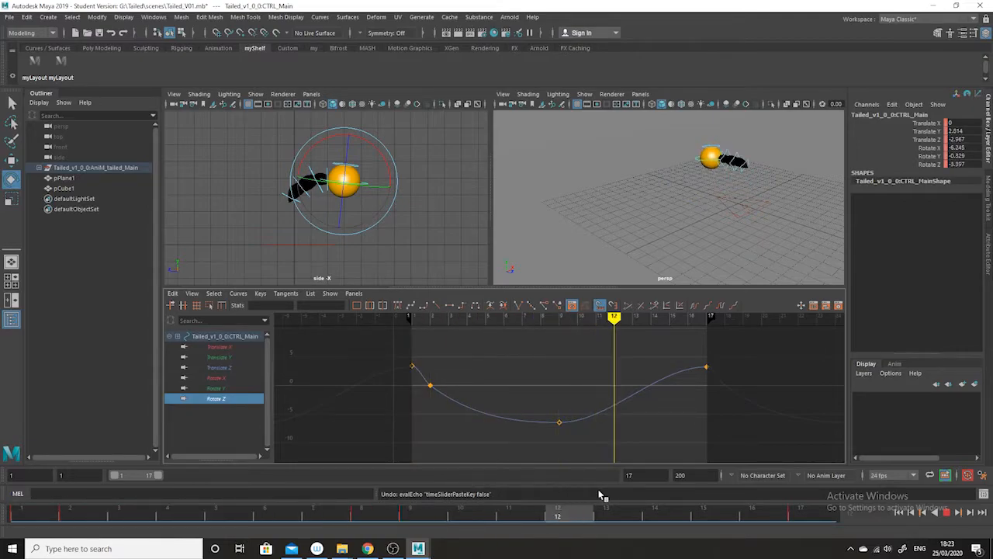
drag(745, 514, 19, 417)
click(946, 513)
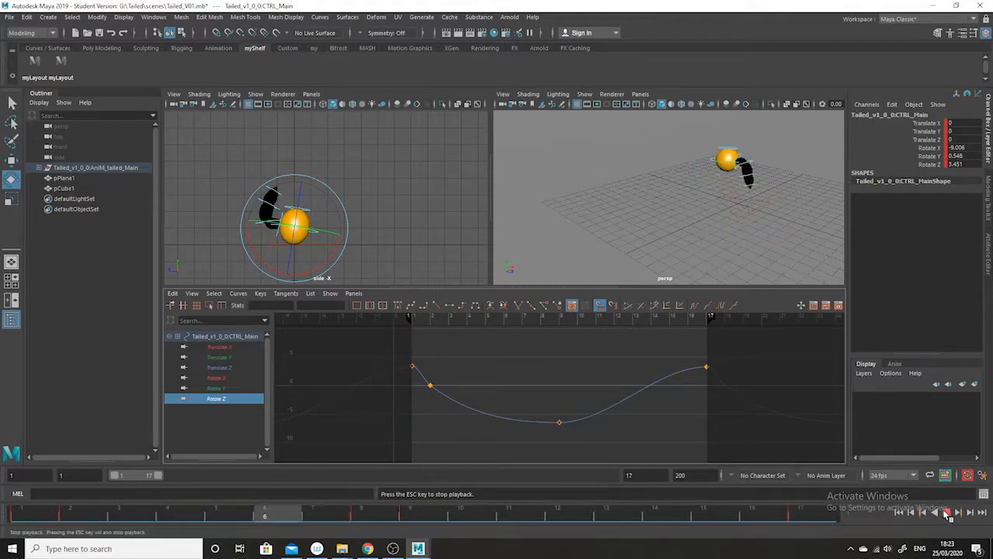
click(946, 513)
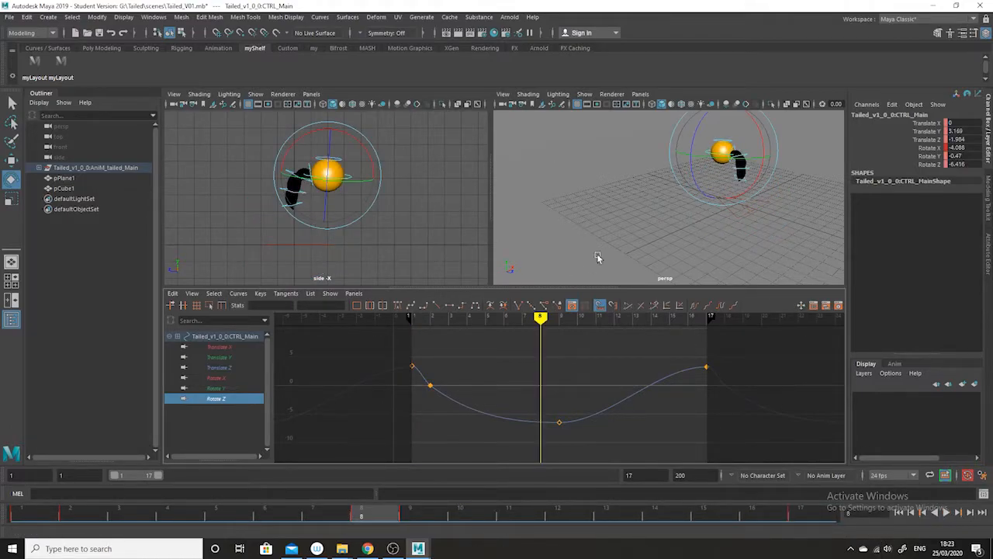
alt+drag(759, 227, 686, 247)
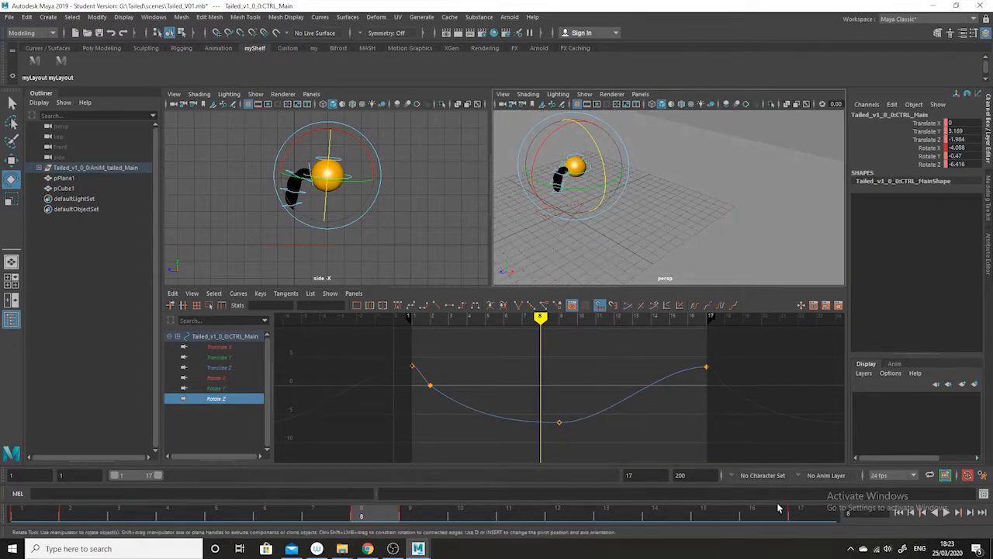
Set the playback range to end at frame 200 and play the animation from frame 1 to examine the repeated bounces
click(640, 475)
text(200)
key(Return)
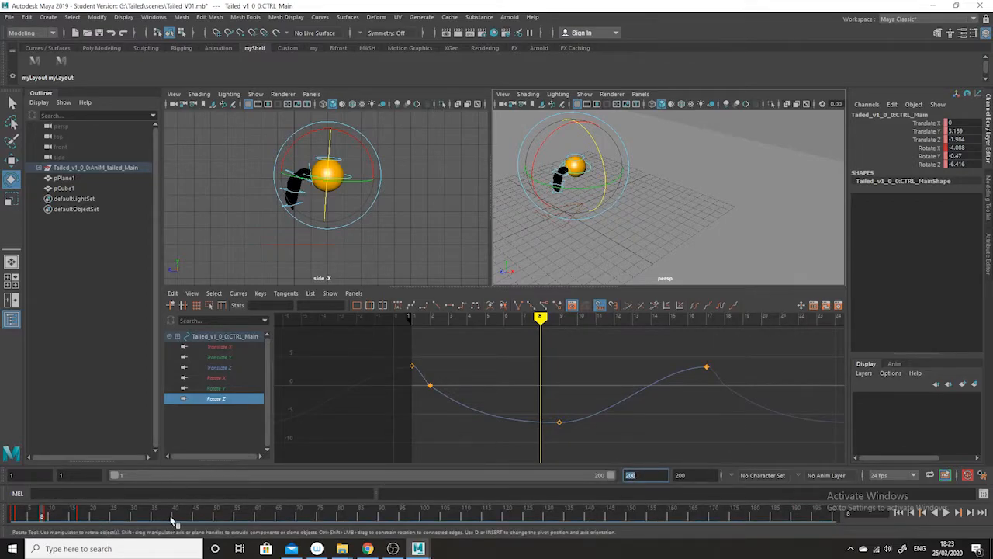
click(6, 513)
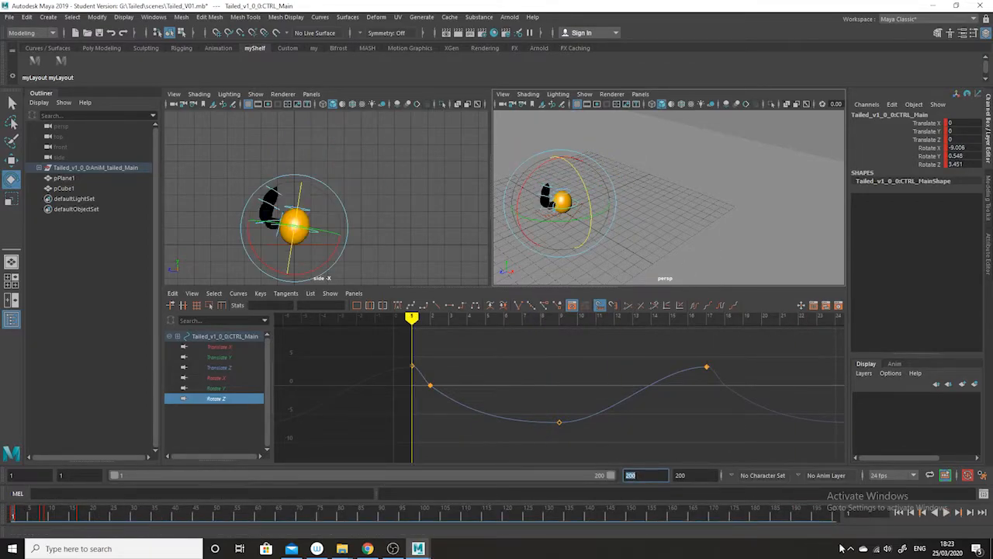
click(947, 513)
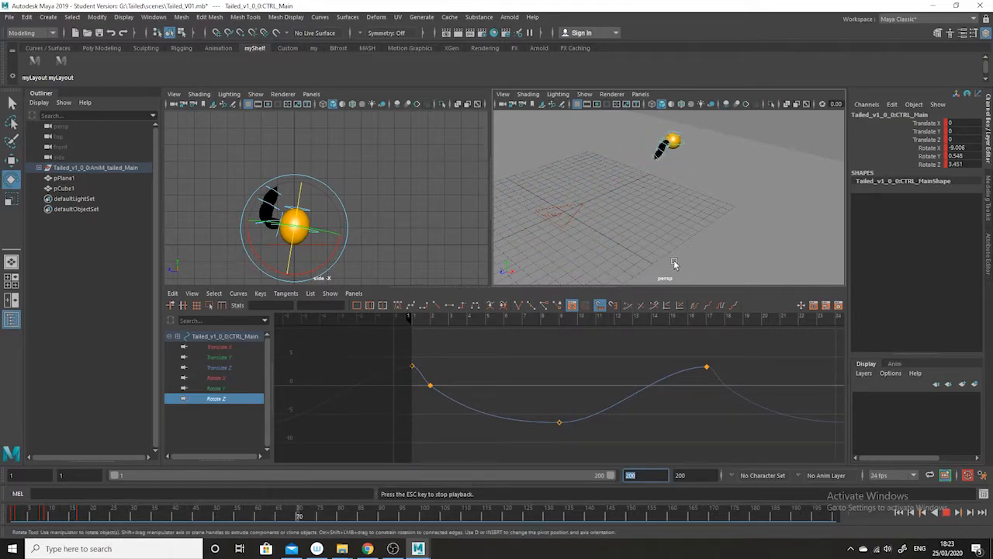
click(947, 514)
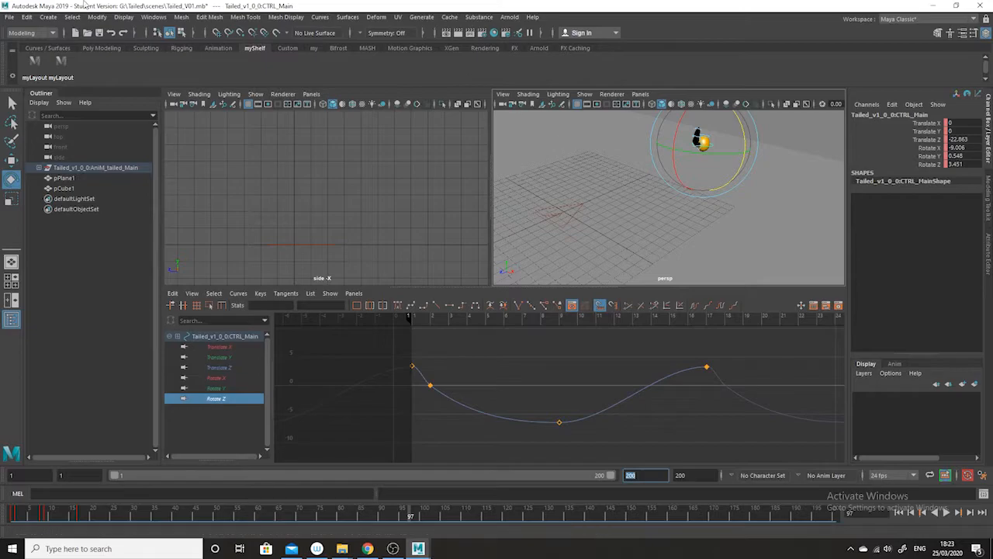
Save the scene as a new version named Tailed_V02.mb in the scenes folder, accepting the student version notice
click(11, 17)
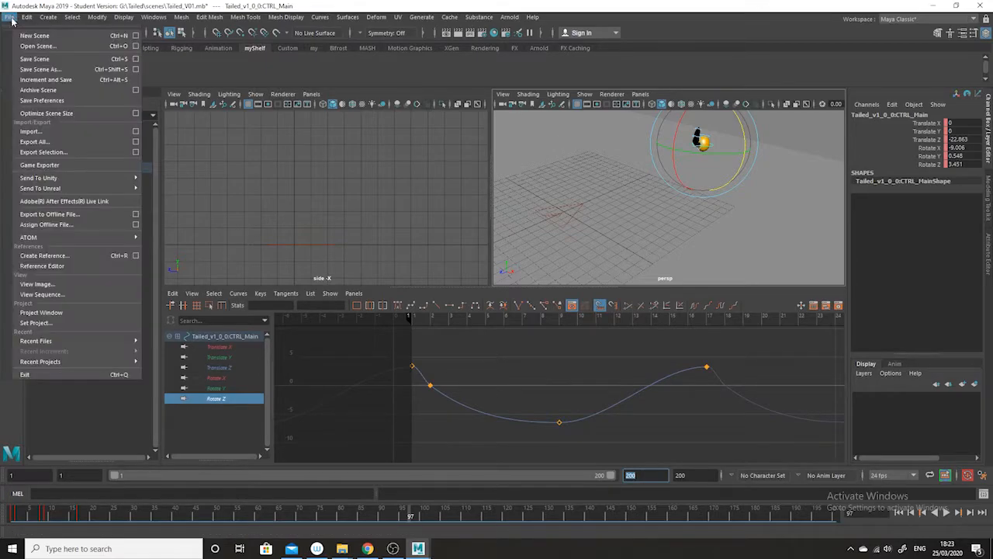
click(66, 72)
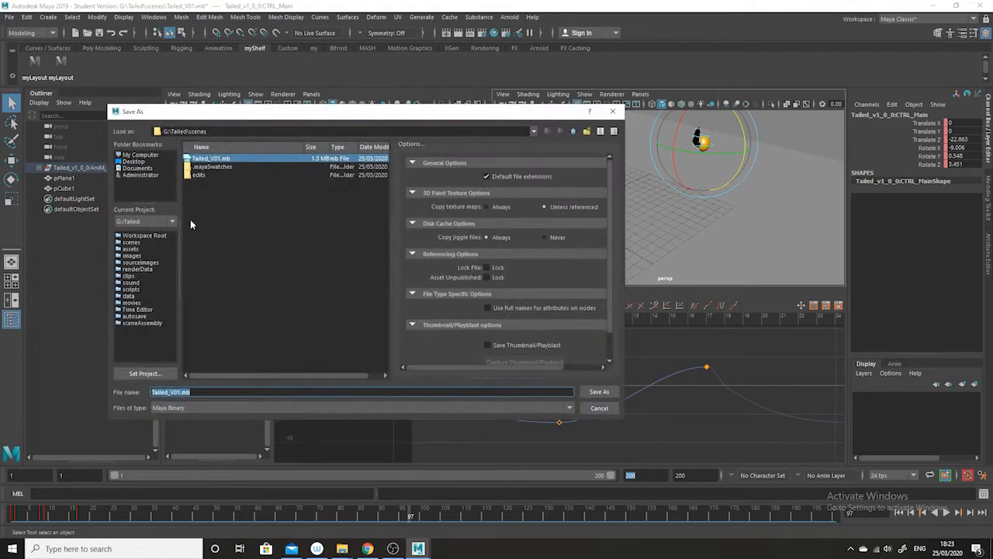
click(180, 392)
key(BackSpace)
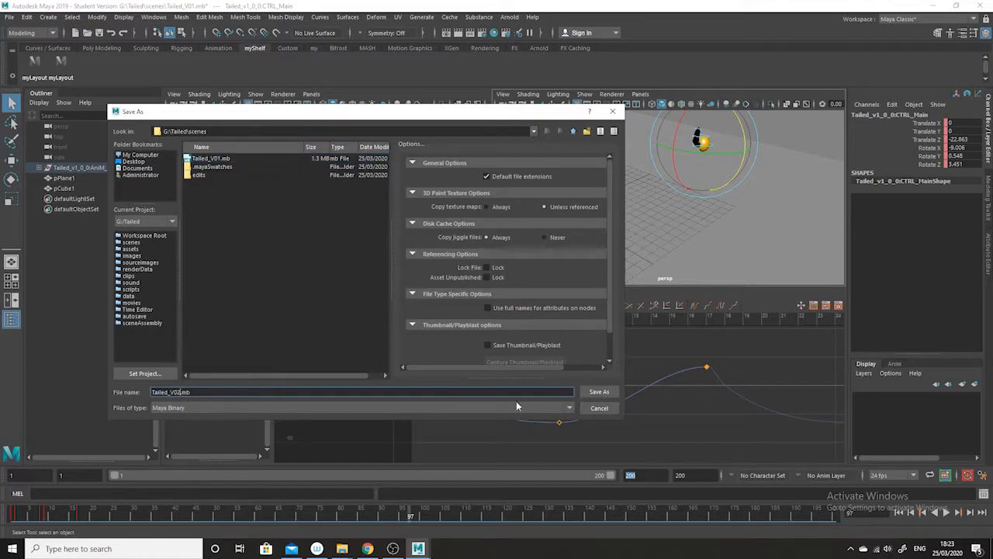
click(598, 392)
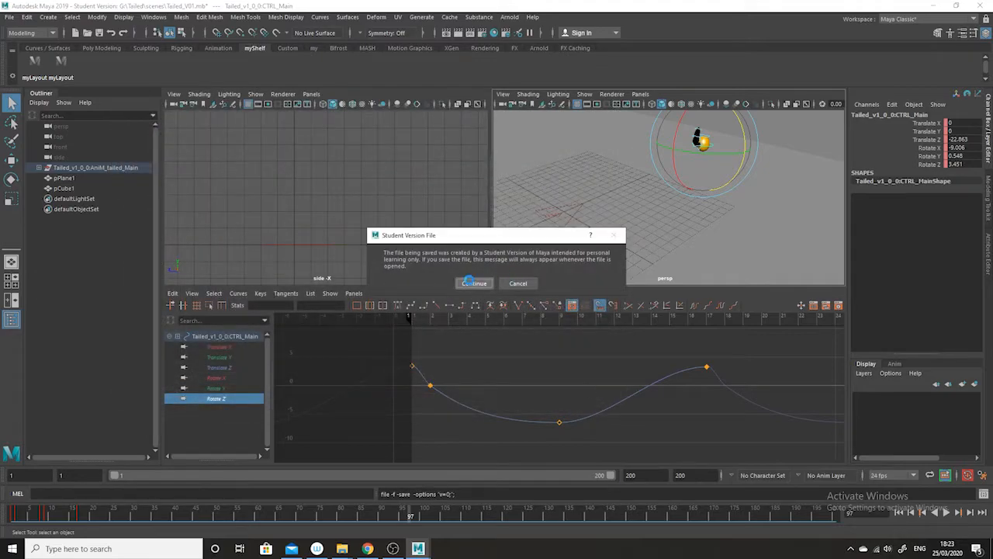
click(470, 281)
Create a new camera in the scene and look through camera1 in the perspective viewport
drag(413, 515, 38, 515)
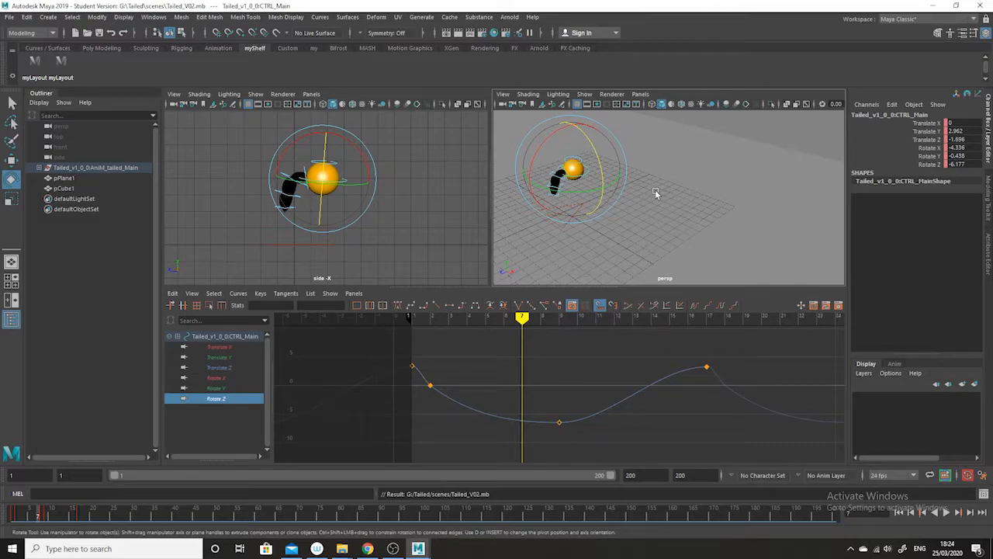
alt+drag(720, 186, 691, 232)
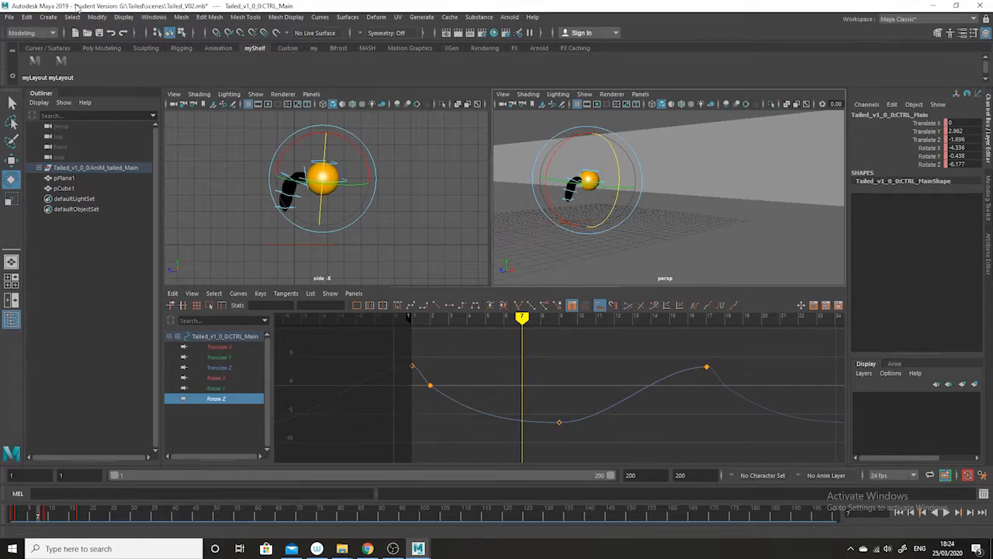
click(49, 17)
mouse_move(101, 85)
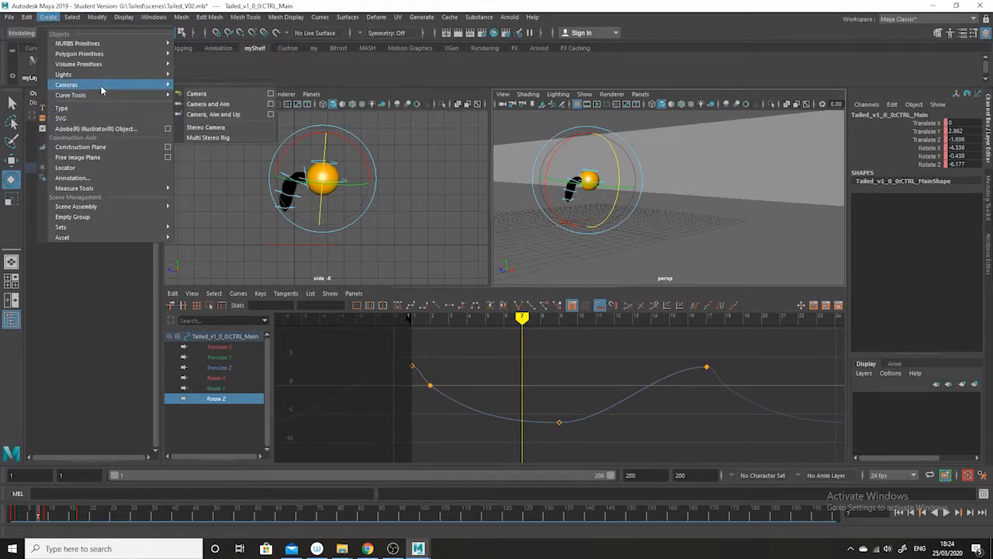
click(213, 95)
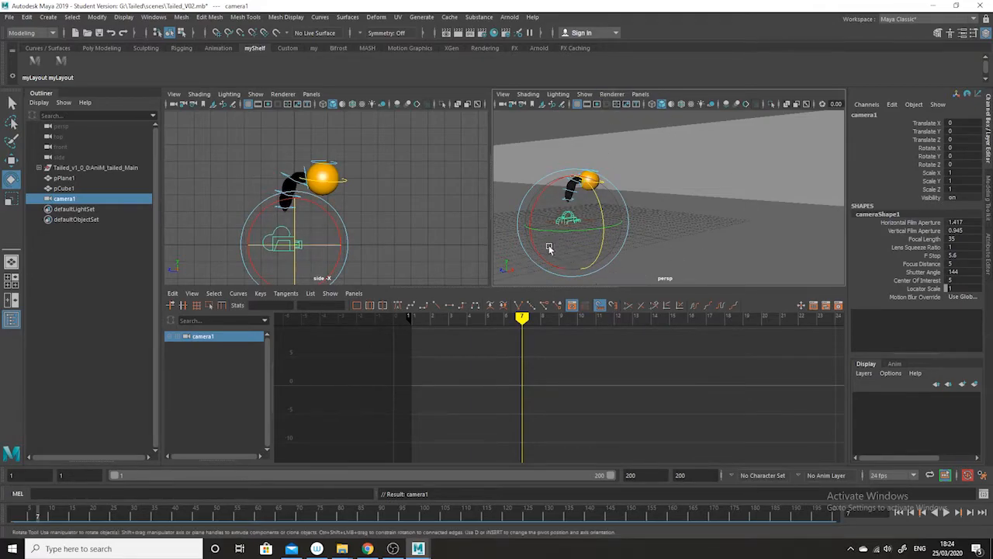
click(640, 94)
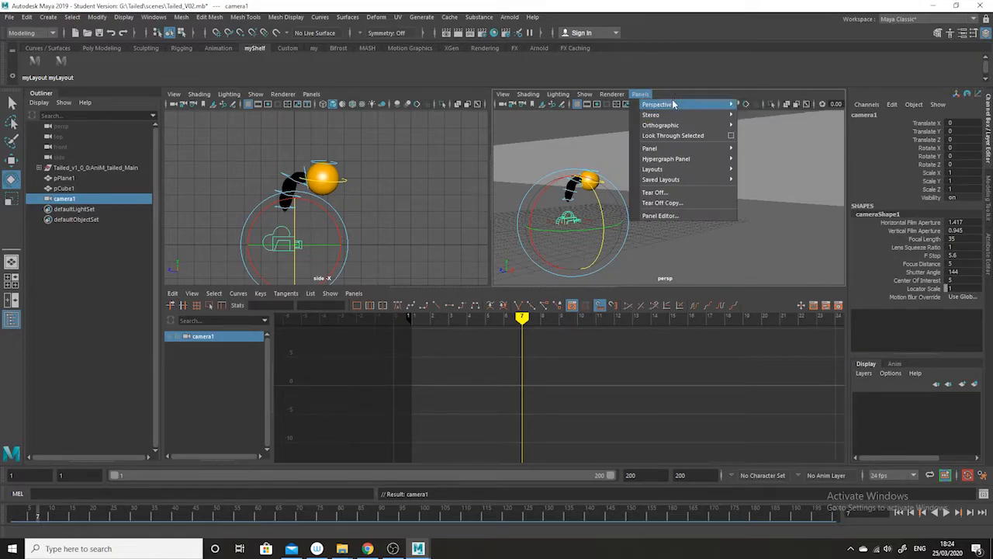
click(787, 107)
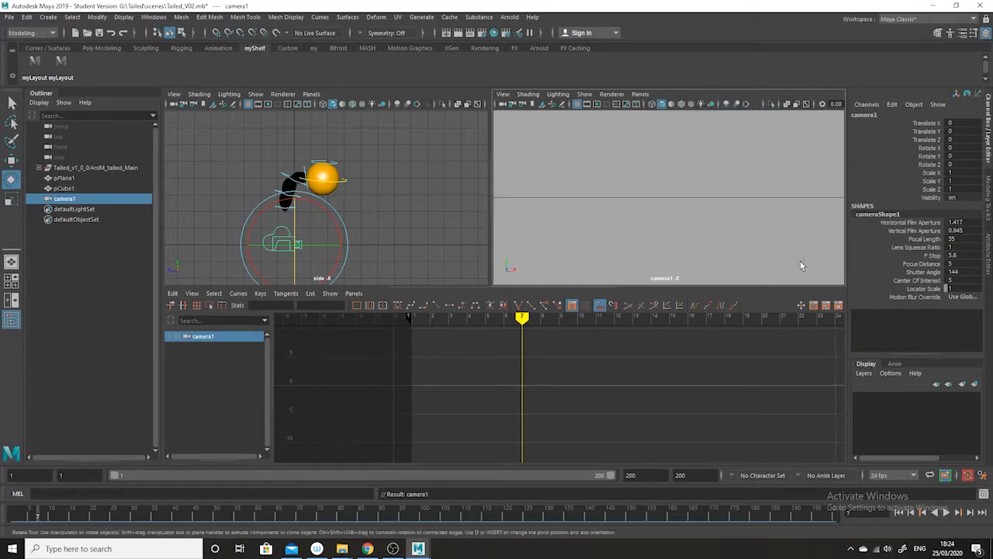
Pull camera1 back and swing it to a low, angled side view of the ball at frame 1
scroll(659, 201, down, 8)
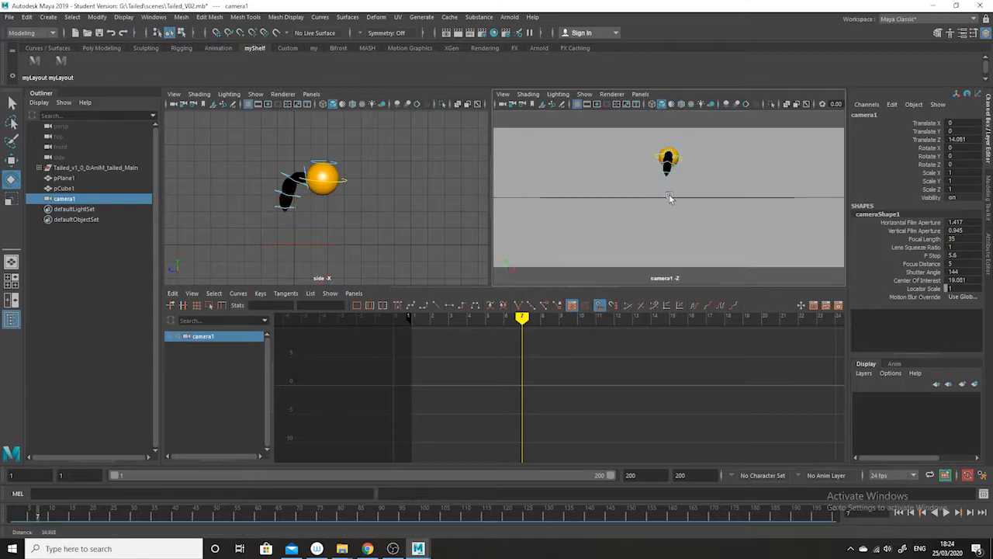
alt+drag(709, 220, 693, 234)
drag(385, 513, 11, 457)
alt+middle_drag(722, 266, 706, 266)
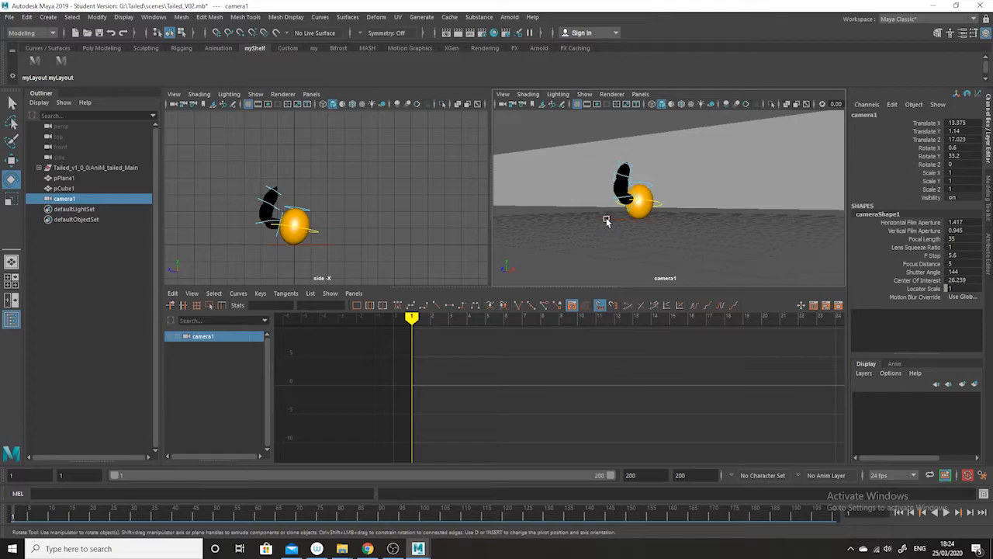
Move the ball's root control backward along Z to about 5.04, keeping the timeline at frame 1
click(606, 218)
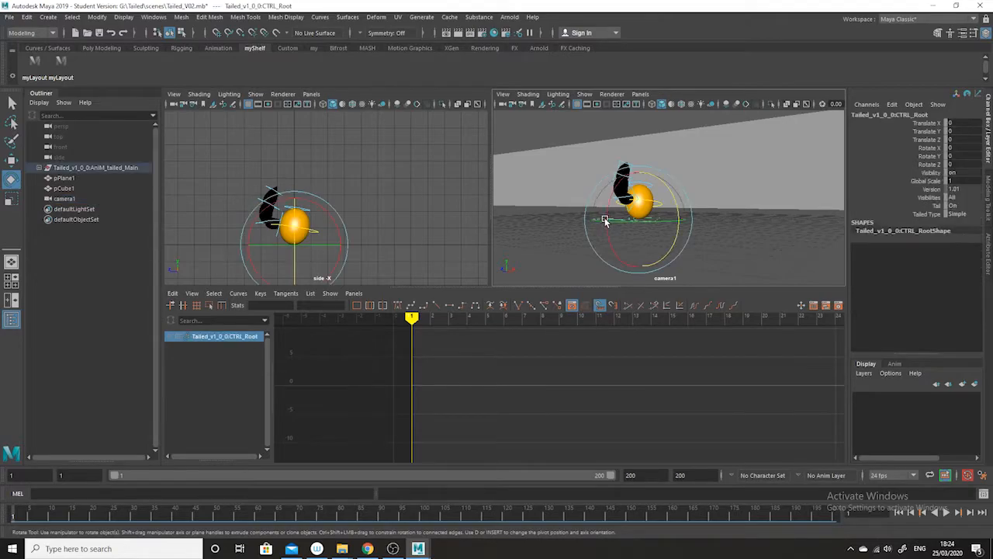
click(11, 159)
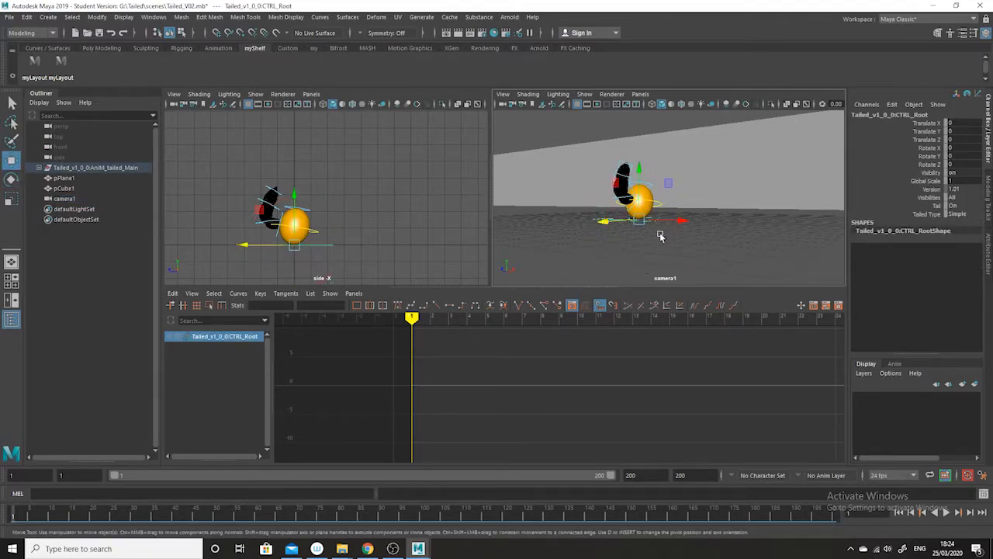
drag(603, 223, 524, 237)
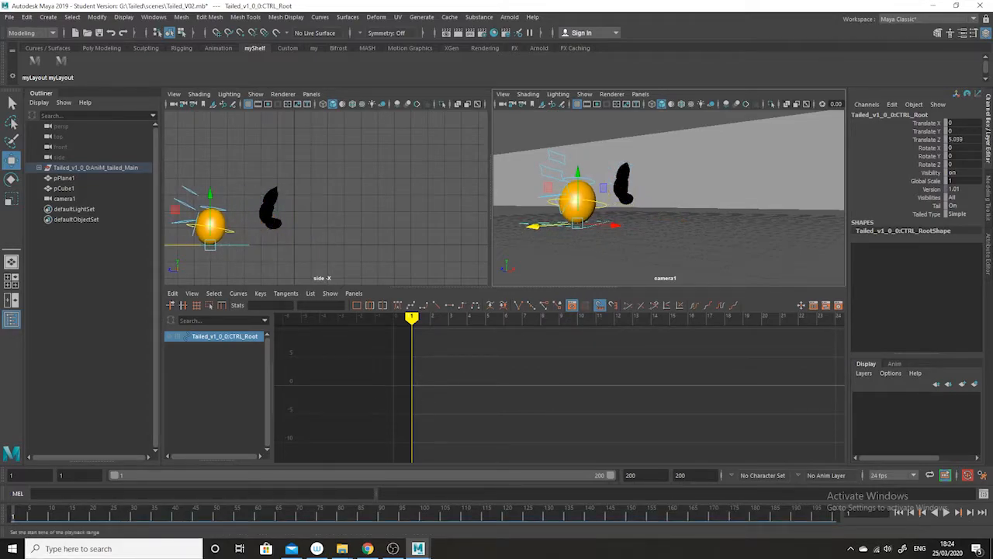
click(19, 517)
click(10, 517)
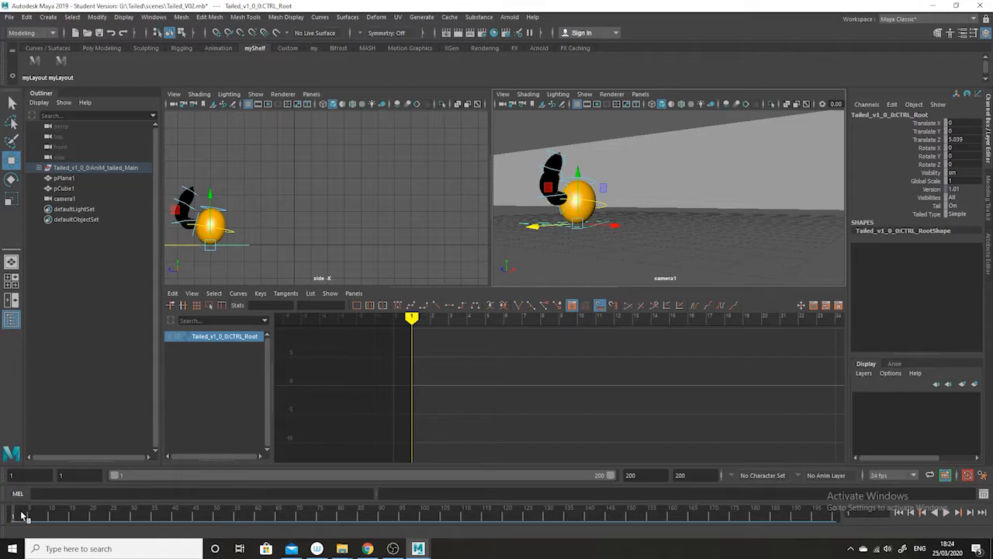
mouse_move(16, 518)
mouse_down()
mouse_move(420, 524)
mouse_move(12, 517)
mouse_up()
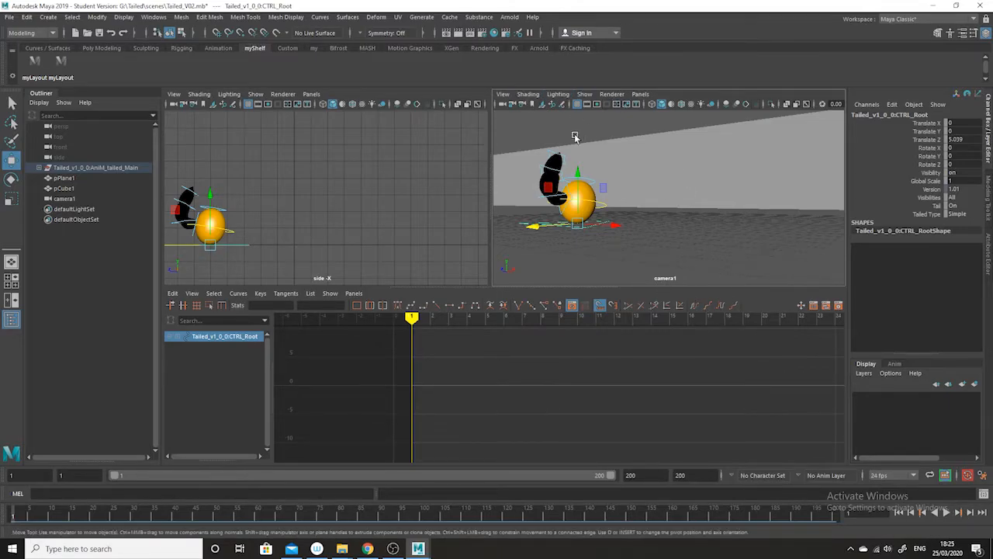
Set camera1's view fit to Overscan and turn on its Film Gate
click(503, 94)
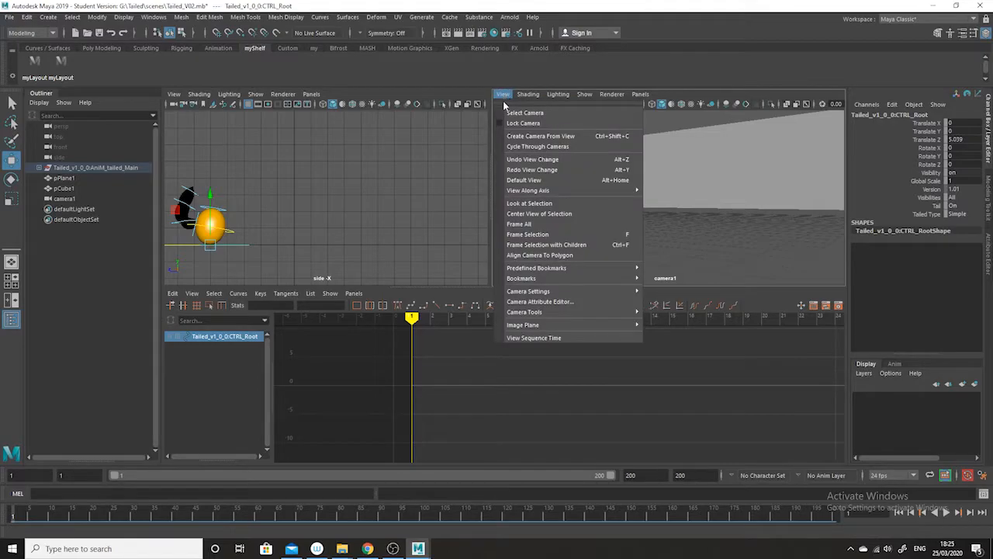
mouse_move(556, 293)
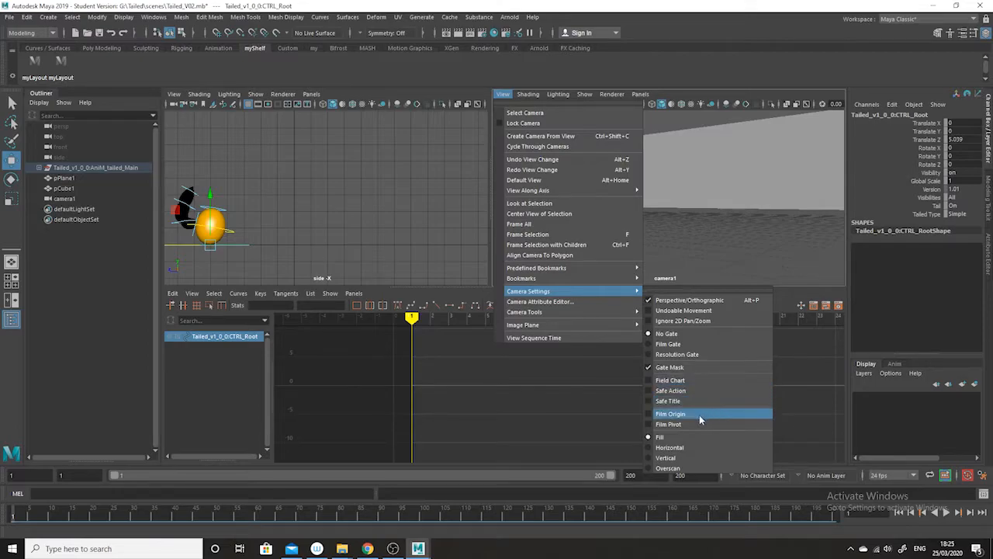
click(651, 469)
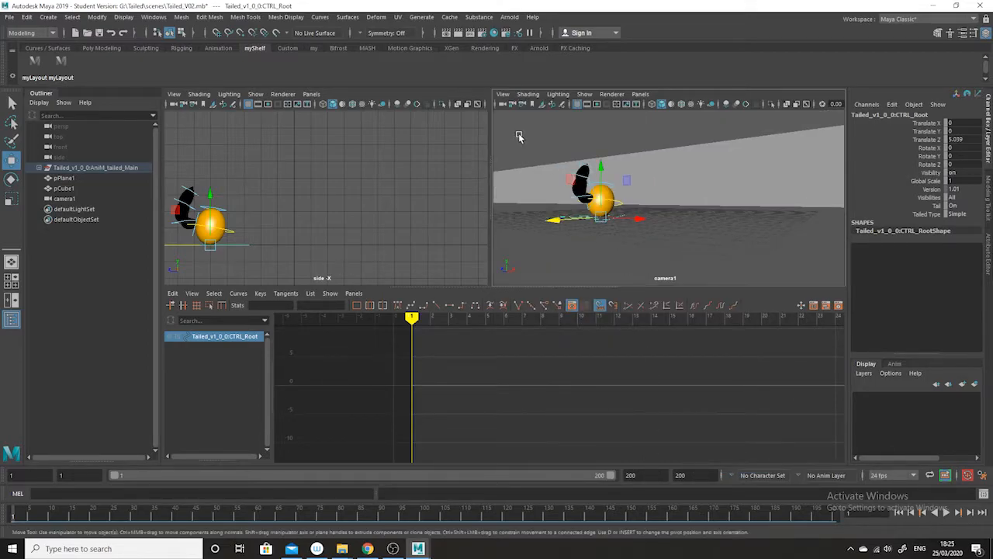
click(502, 94)
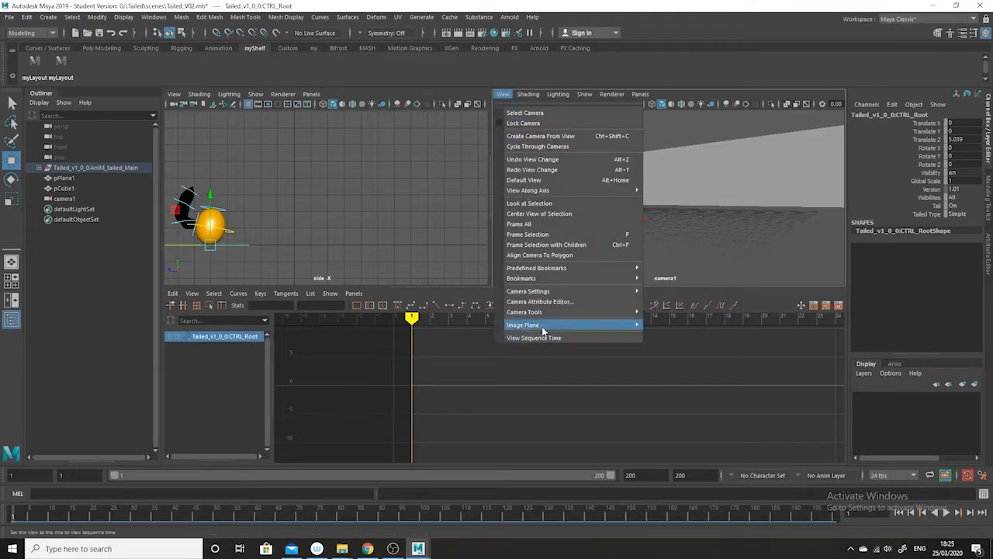
mouse_move(543, 295)
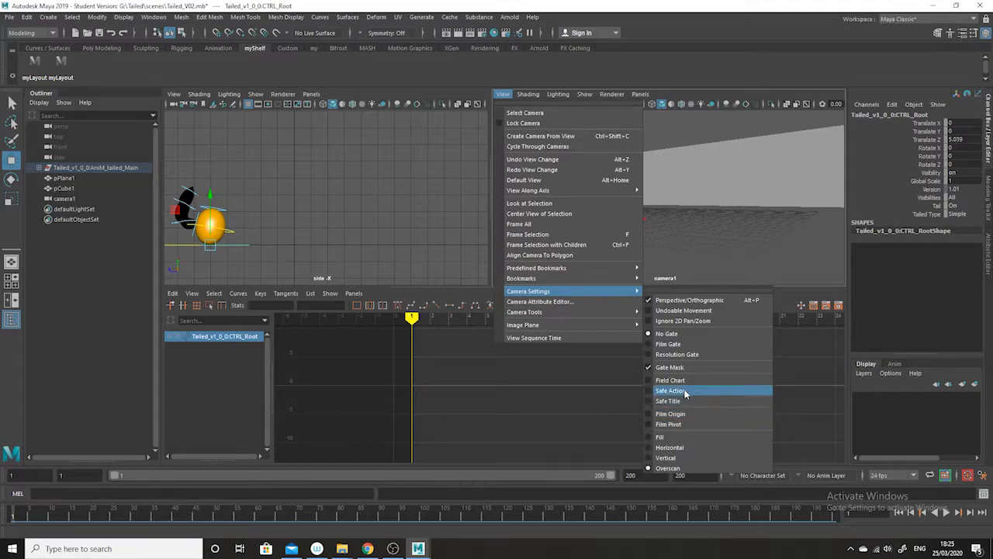
click(675, 343)
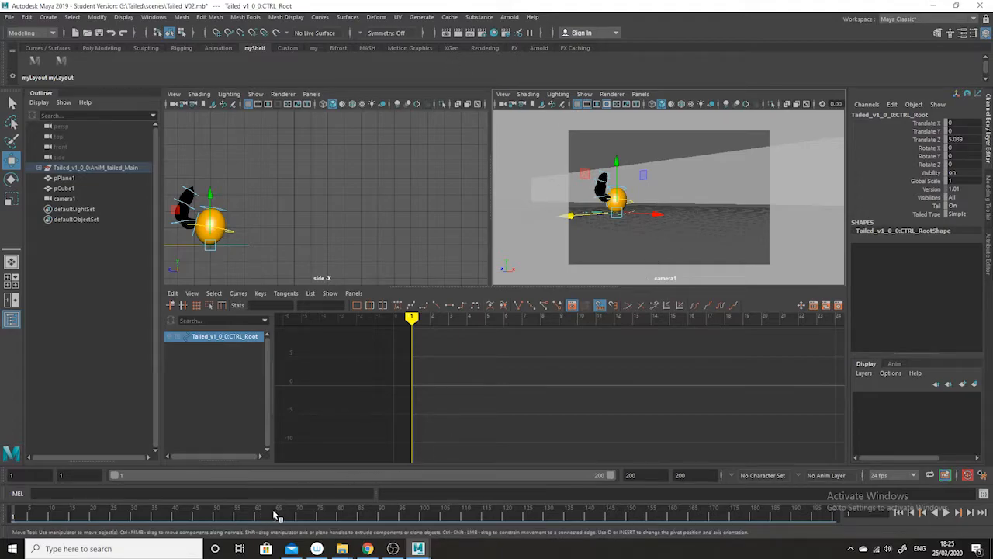
Play the bounces briefly through the film gate and change camera1's view fit to Fill
key(alt+v)
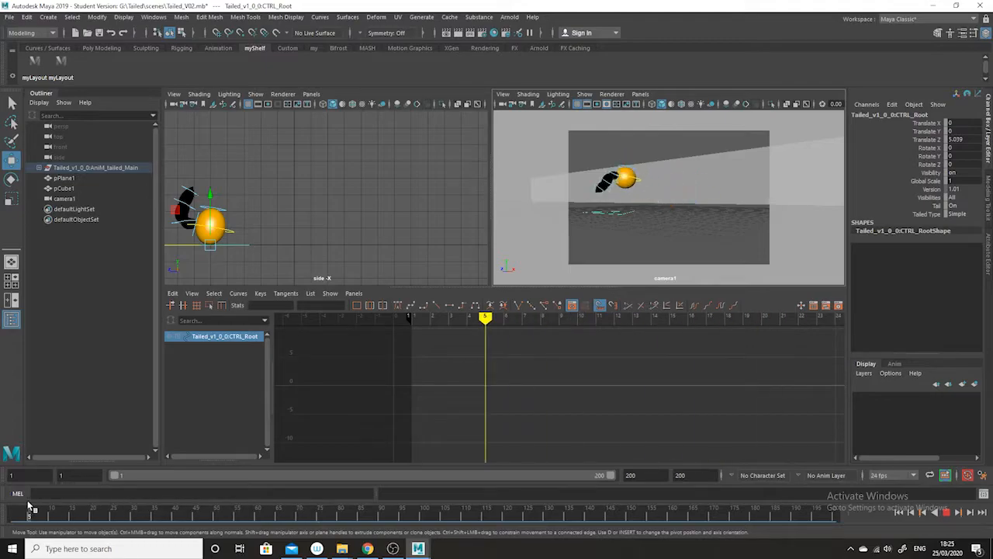
key(alt+v)
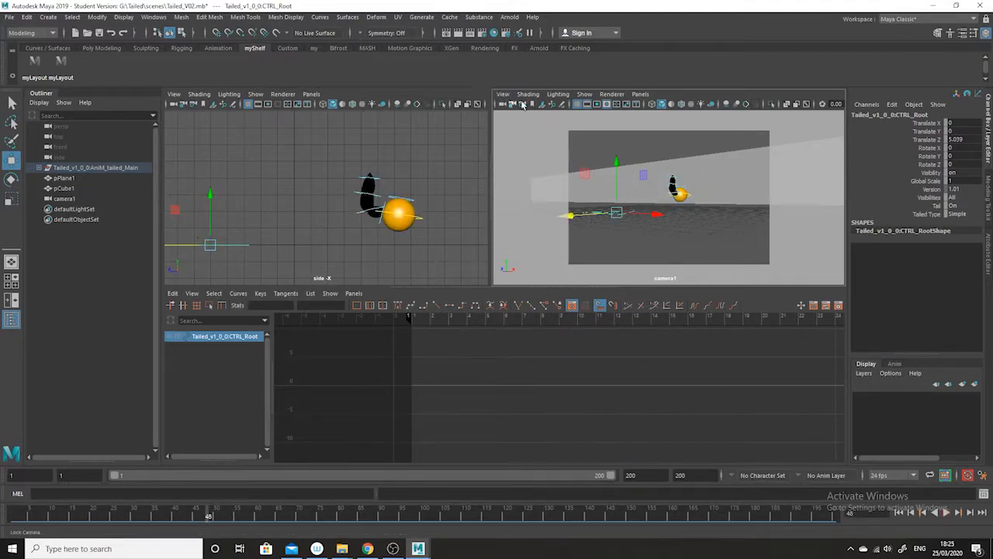
click(503, 94)
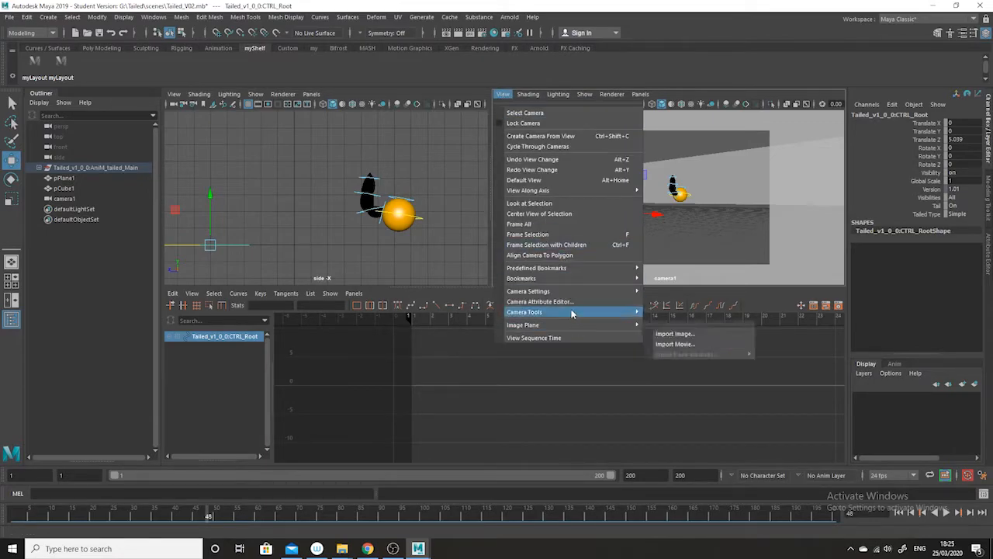
mouse_move(567, 292)
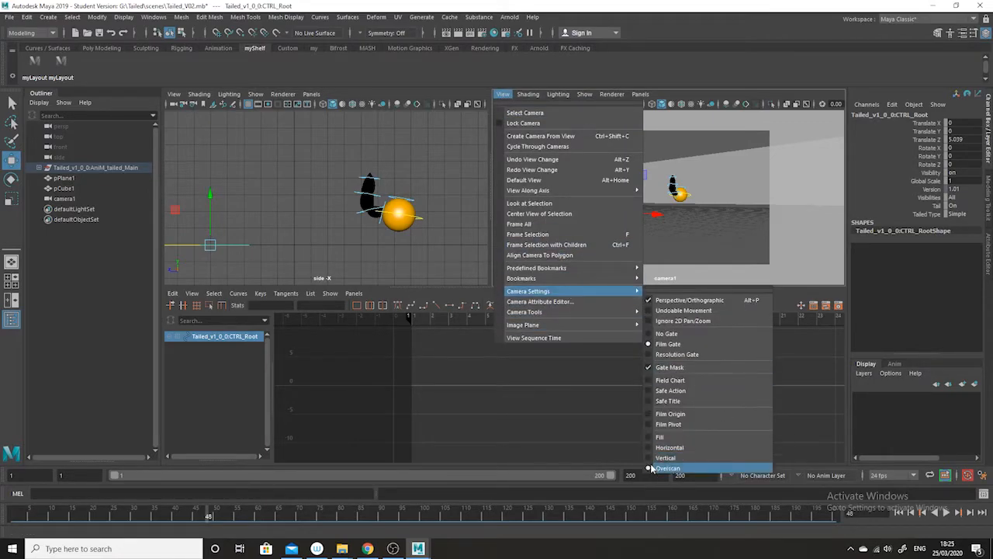
click(651, 438)
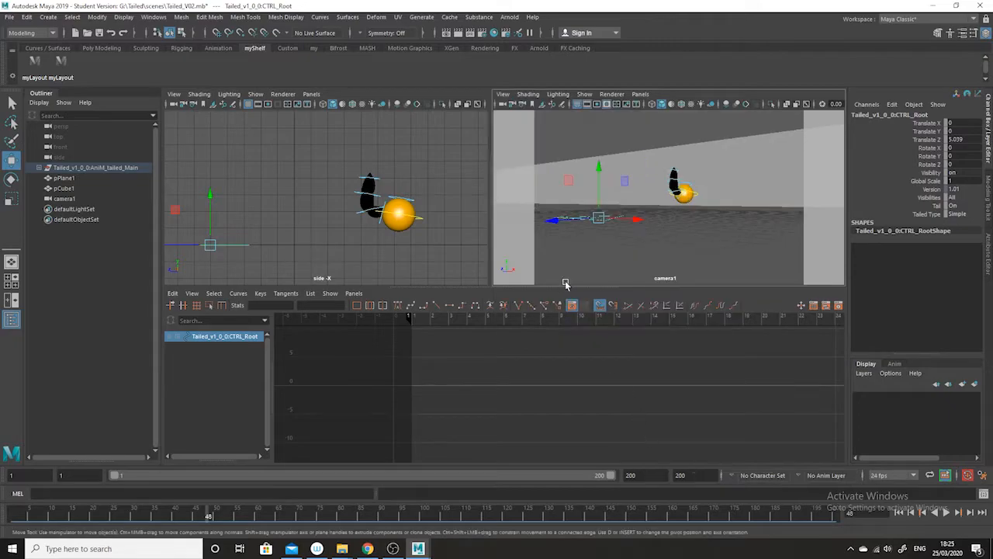
Play the animation from frame 1 several times through camera1 to examine the ball's travel across the framed shot
drag(199, 514, 31, 488)
click(947, 513)
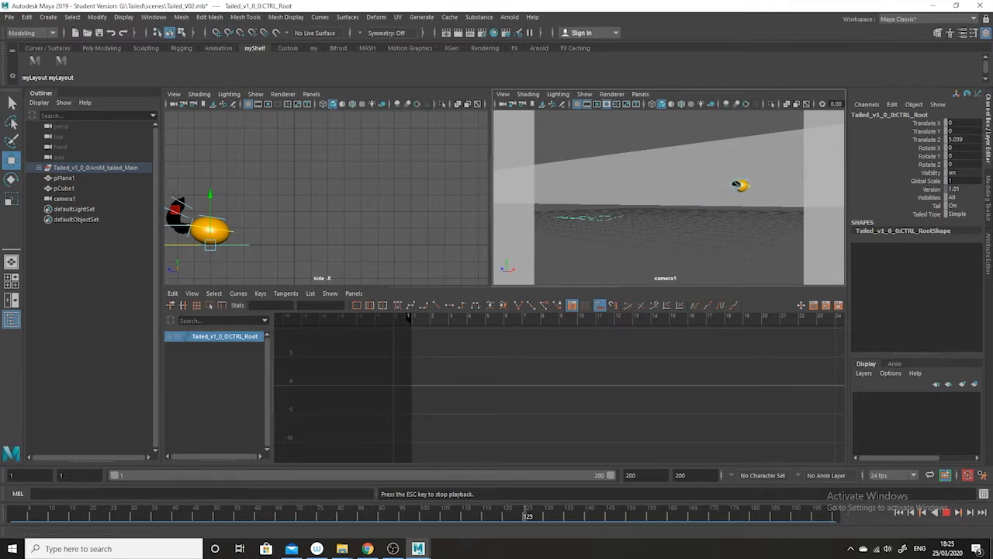
click(946, 512)
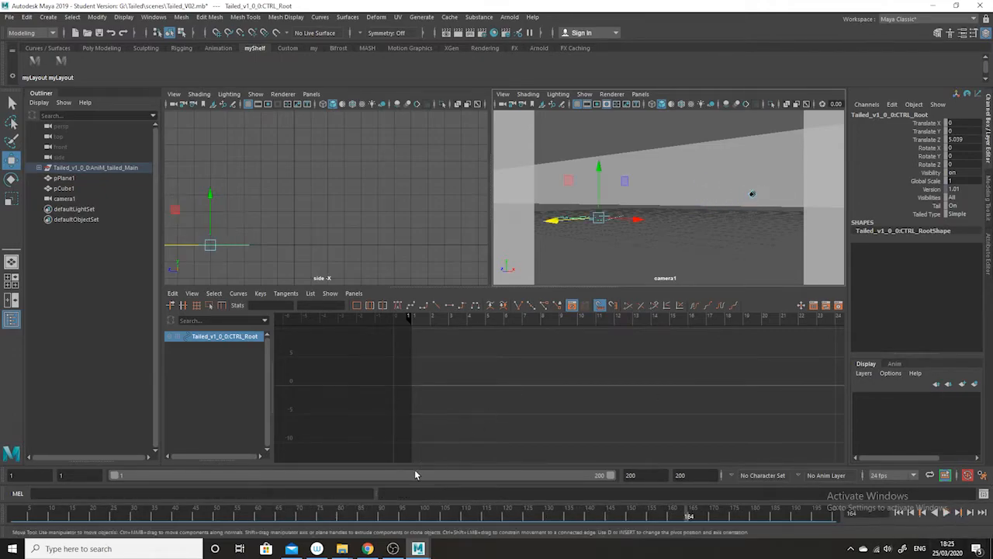
drag(425, 516, 13, 516)
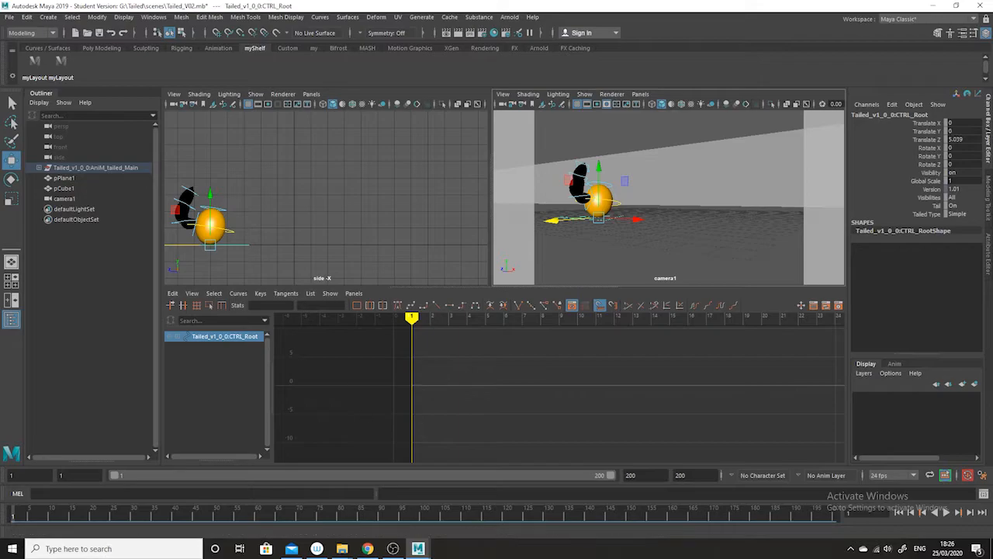
key(alt+v)
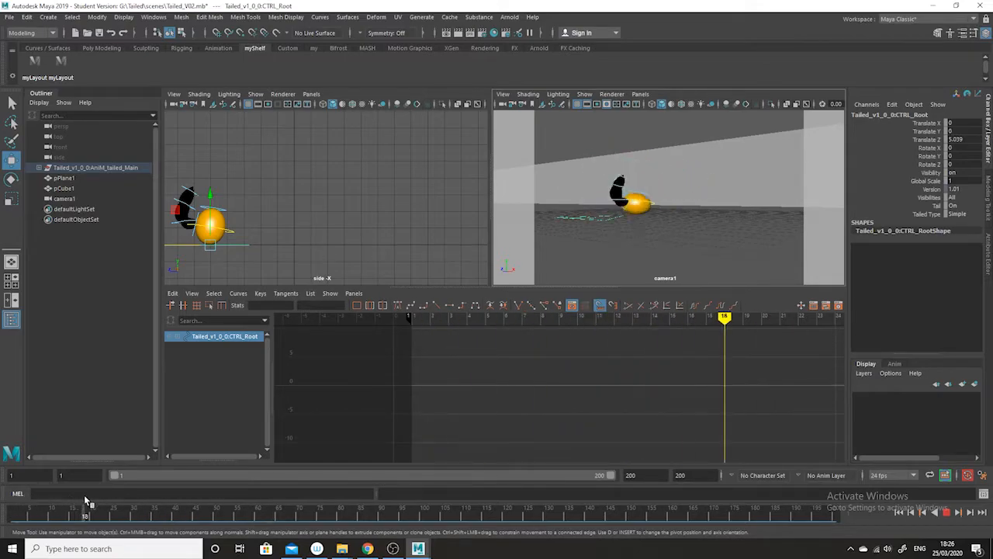
key(alt+v)
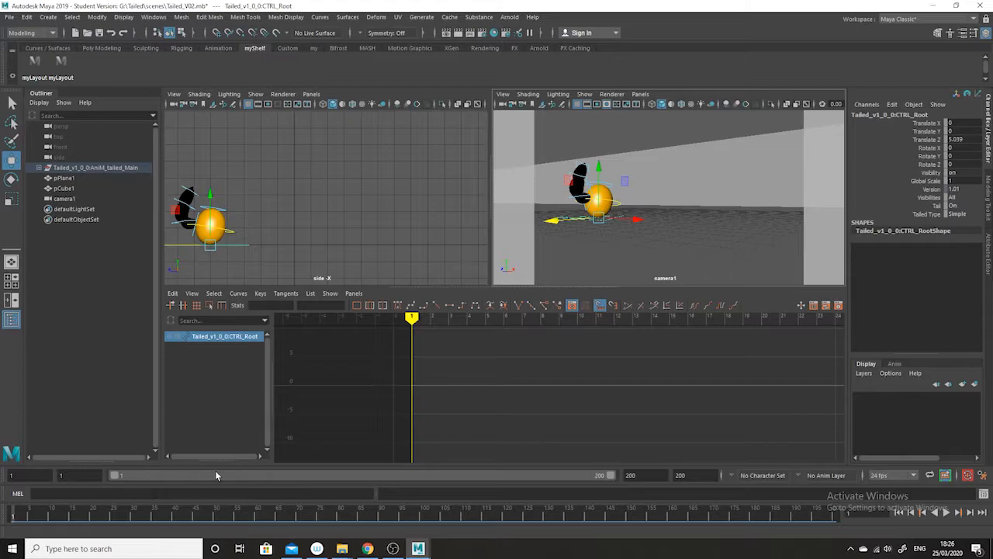
key(alt+v)
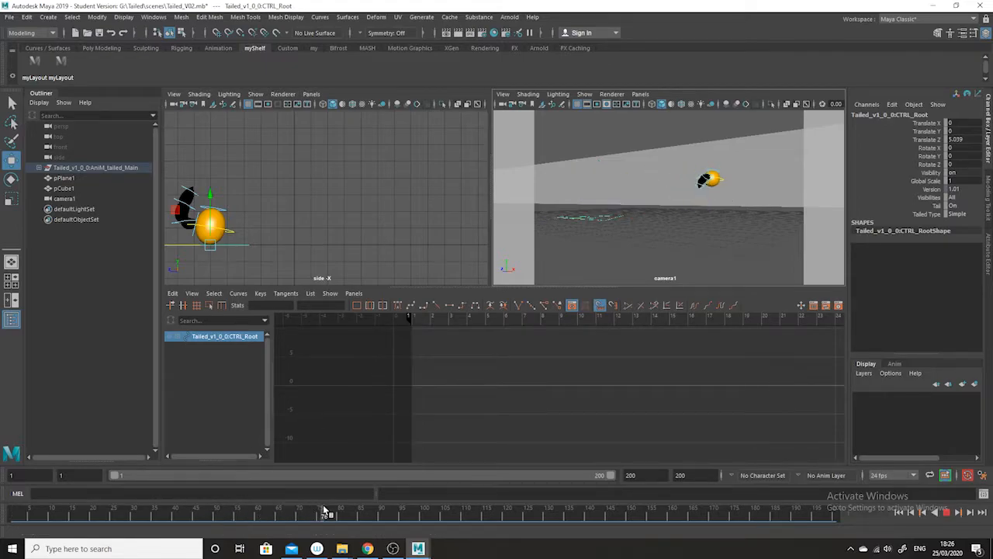
drag(236, 503, 0, 477)
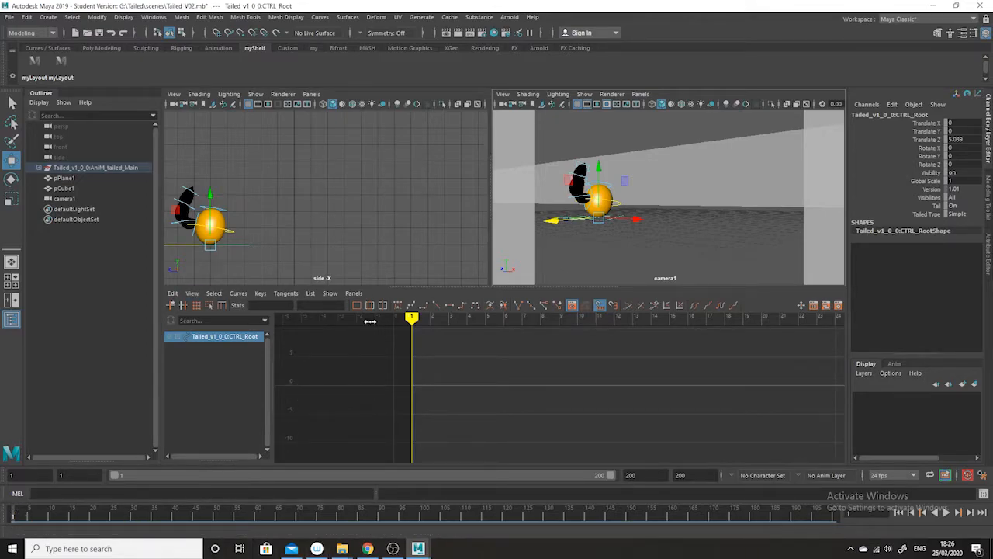
Switch the camera1 viewport to the perspective view and pull back to show the ball and ground grid
click(640, 94)
mouse_move(714, 104)
click(762, 117)
scroll(774, 246, down, 6)
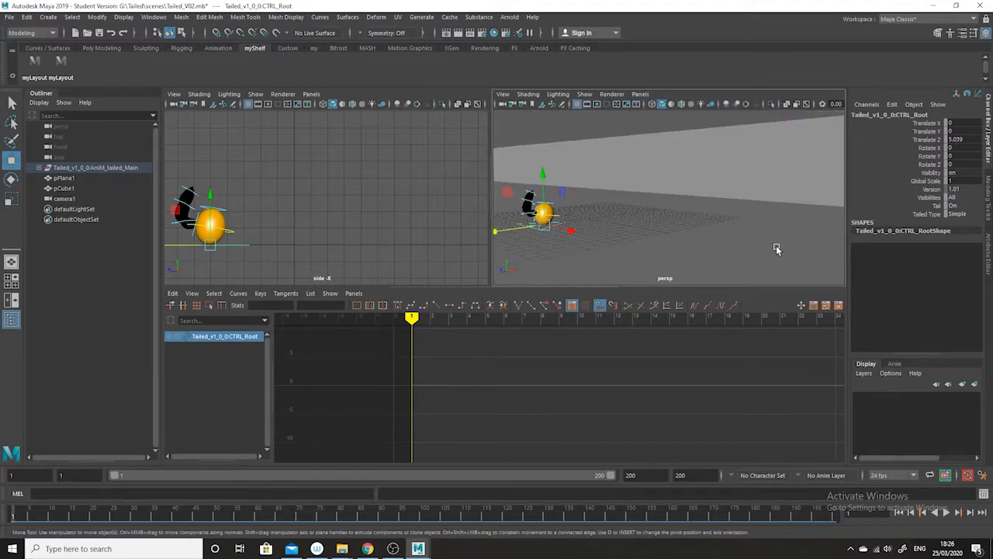
alt+drag(749, 239, 708, 256)
Scrub and play the animation in the perspective view to examine how far the ball travels from its root control
drag(34, 516, 412, 520)
alt+drag(670, 237, 623, 372)
key(alt+v)
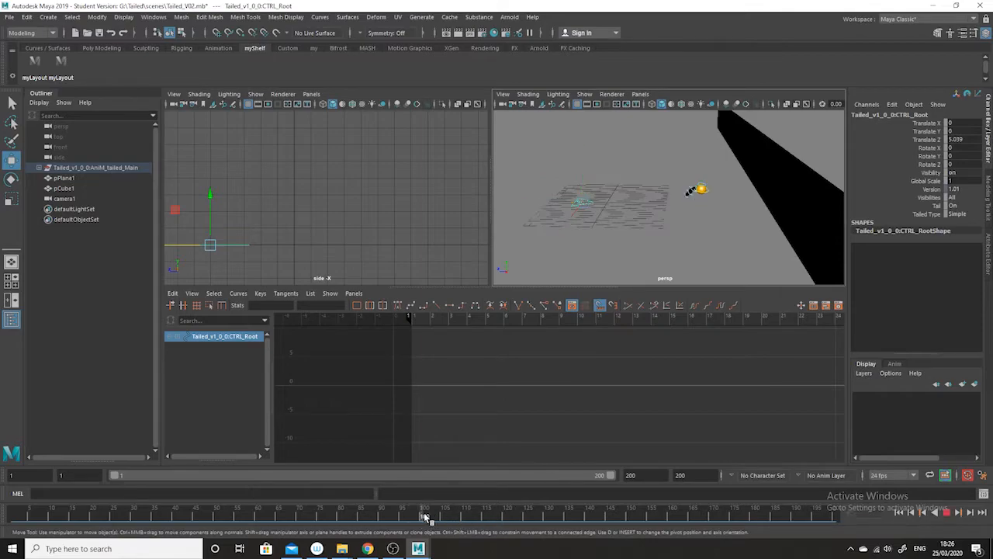
drag(481, 520, 549, 522)
alt+drag(754, 197, 738, 213)
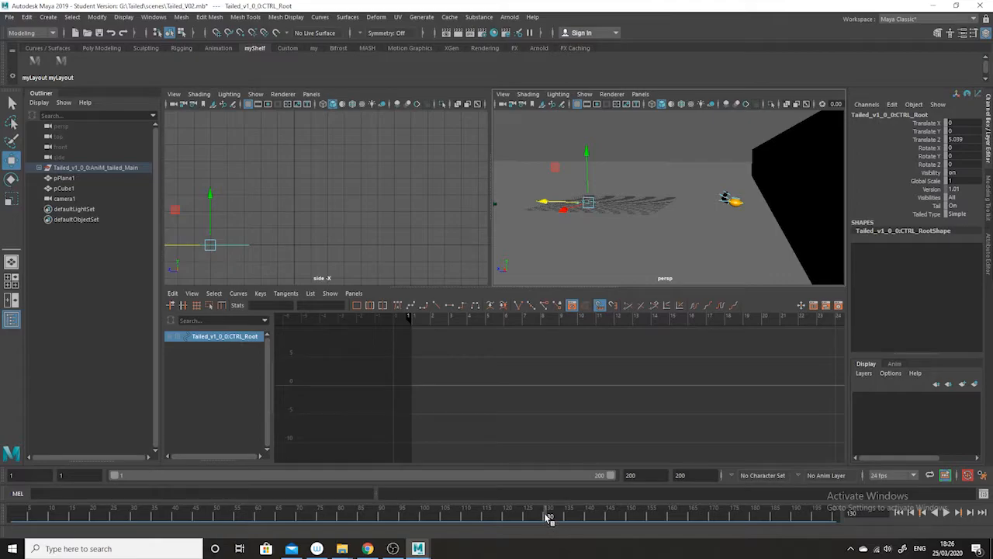
drag(549, 518, 24, 516)
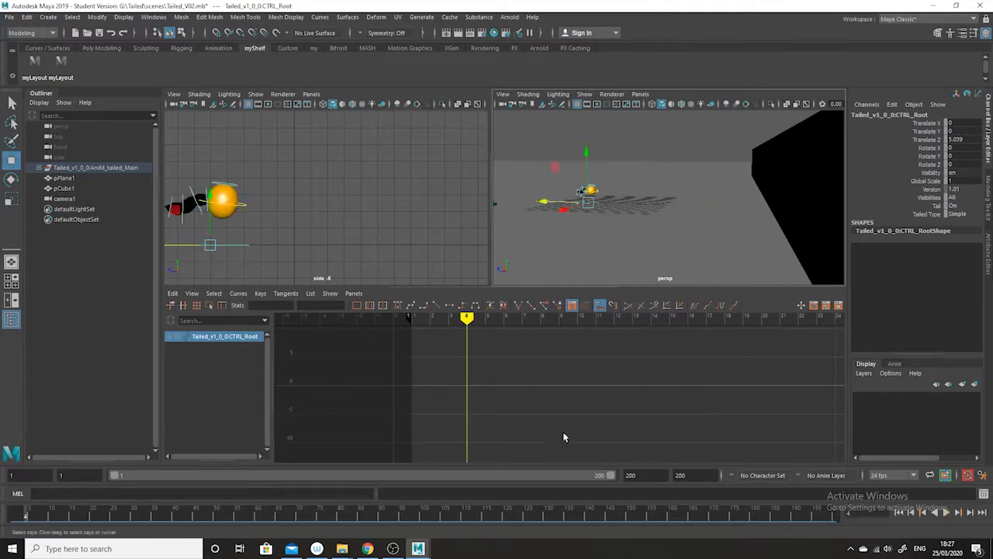
click(946, 512)
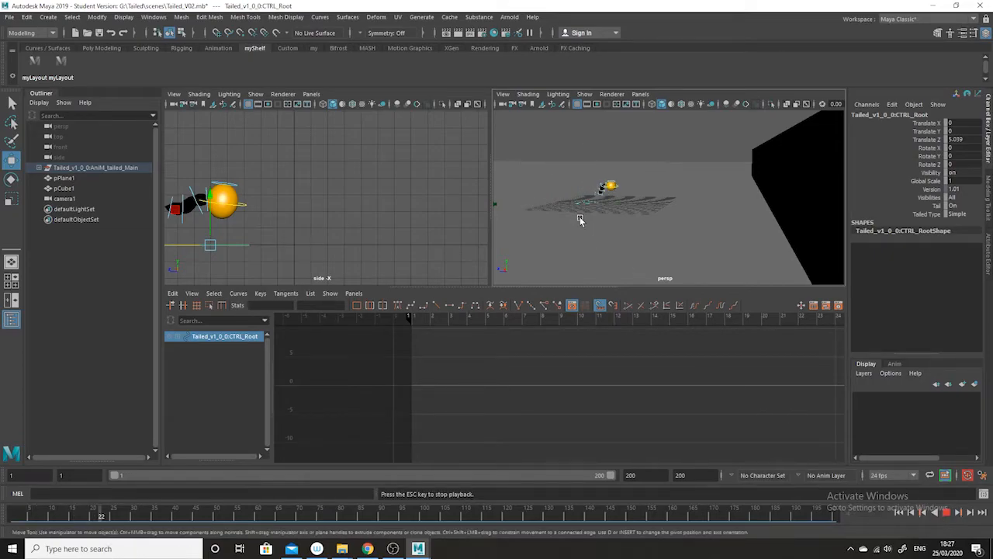
alt+drag(649, 211, 696, 222)
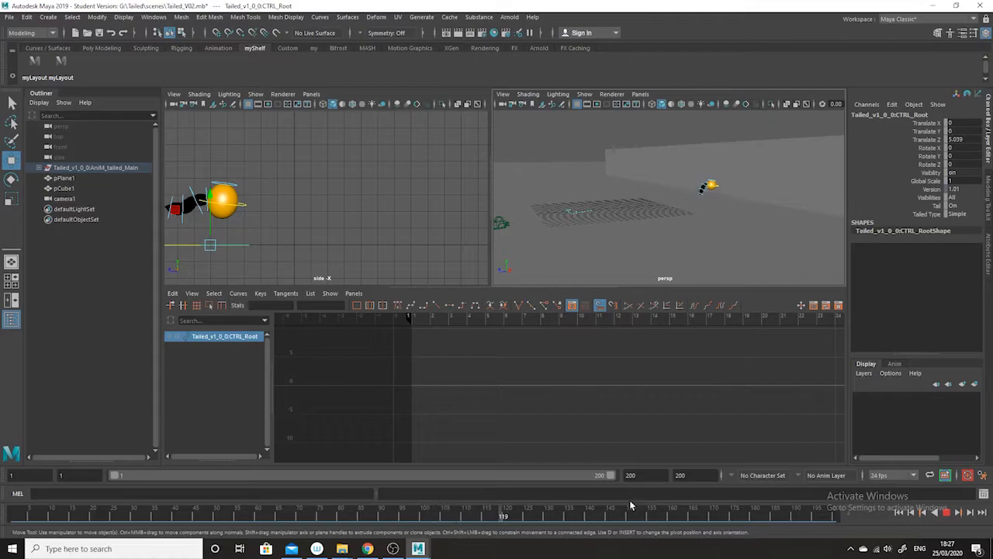
Hide the NURBS curves in the perspective view and replay the bounces from frame 1 without the control curves
click(584, 94)
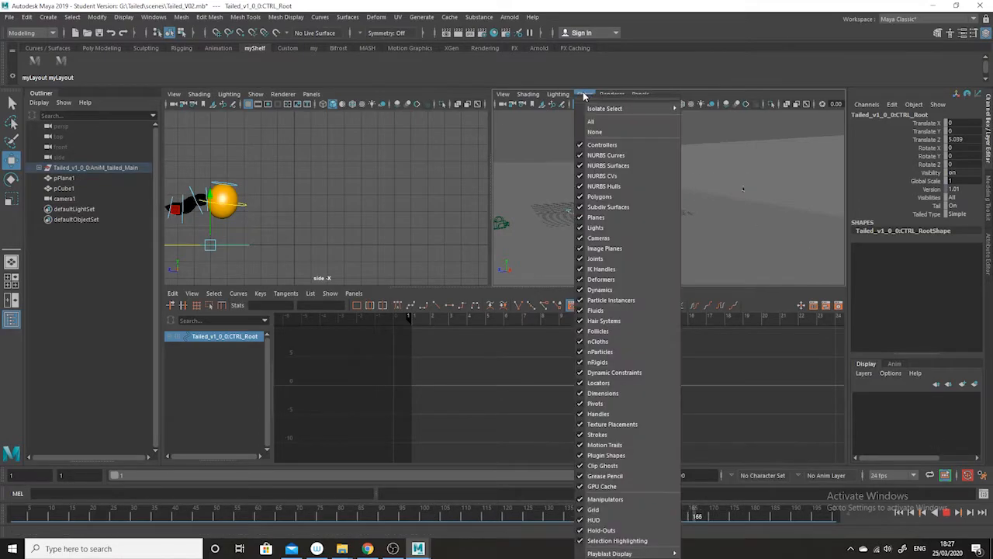
click(613, 156)
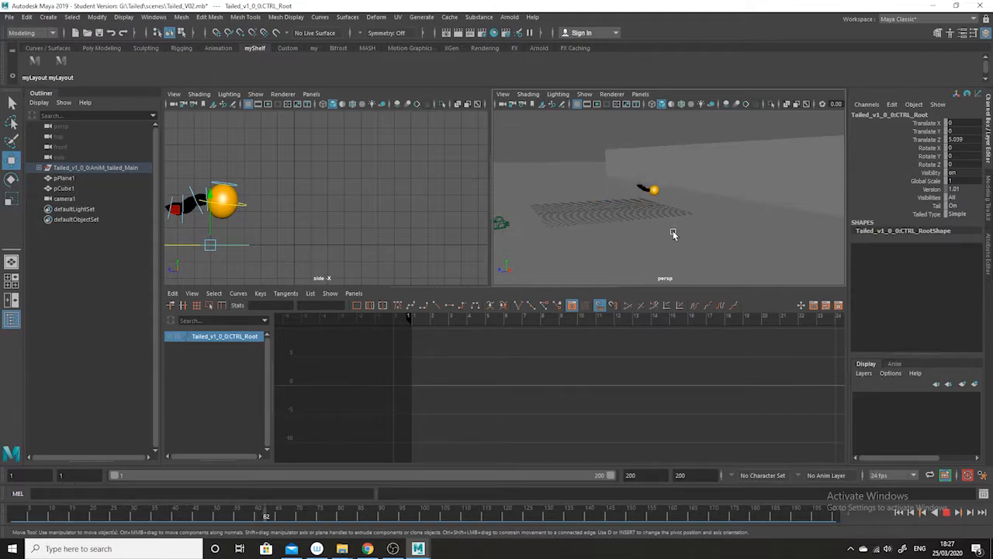
key(Escape)
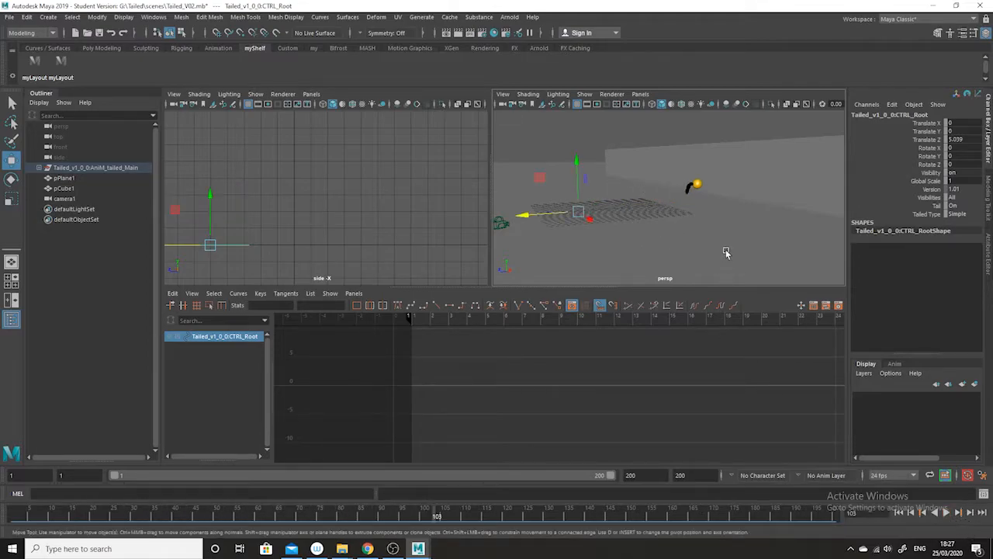
alt+drag(723, 211, 486, 215)
key(alt+v)
drag(161, 510, 0, 497)
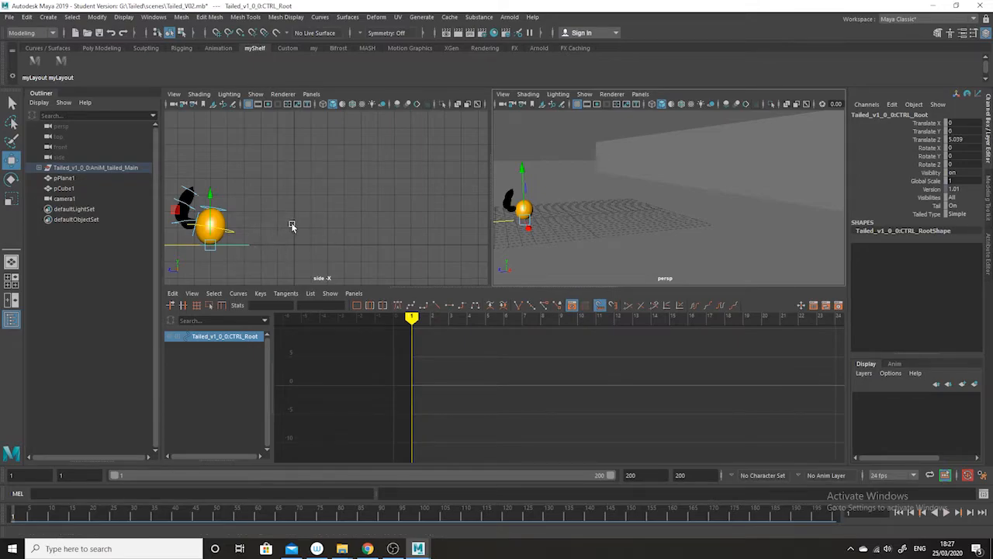
Scrub to frame 26 and show the NURBS curves in the perspective view again
alt+middle_drag(292, 226, 353, 203)
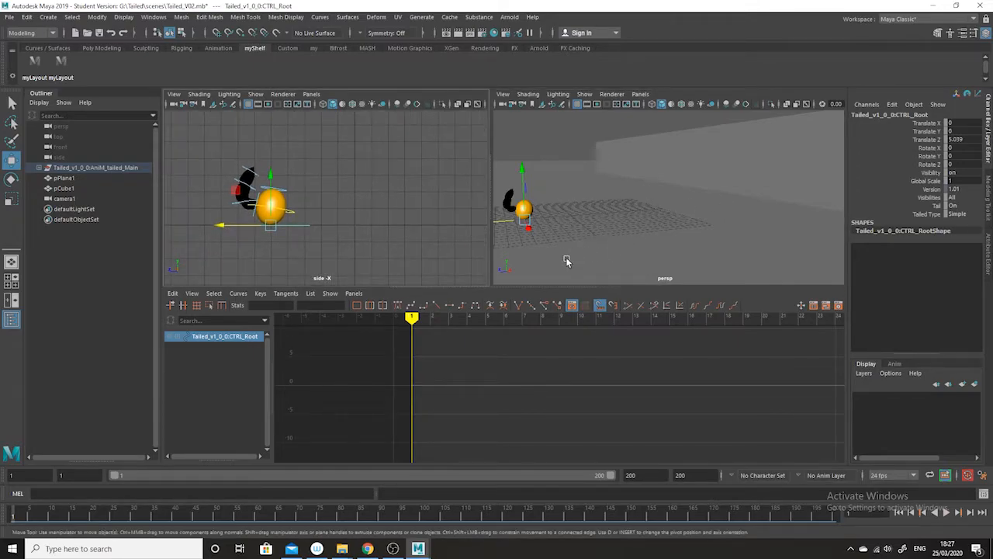
drag(267, 514, 117, 514)
alt+drag(609, 237, 667, 246)
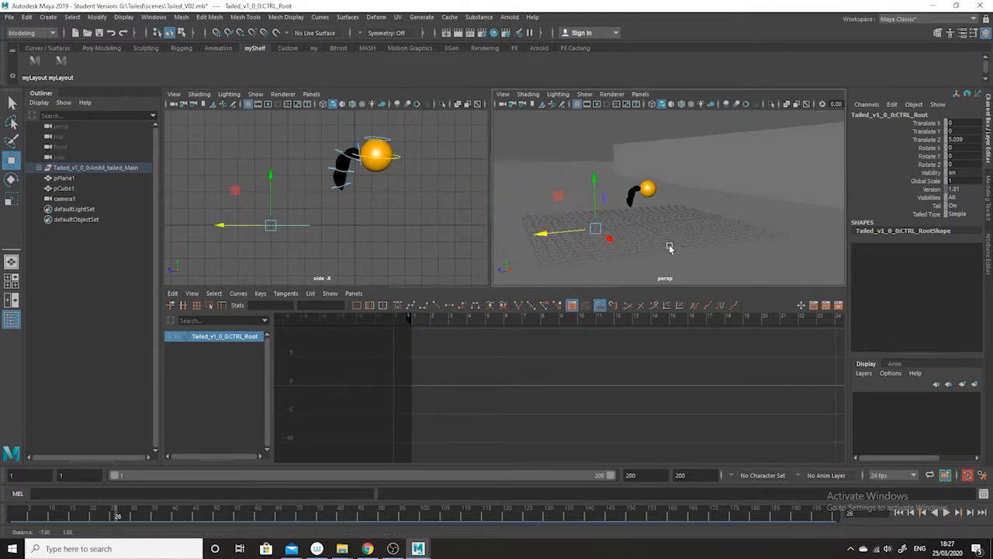
click(584, 97)
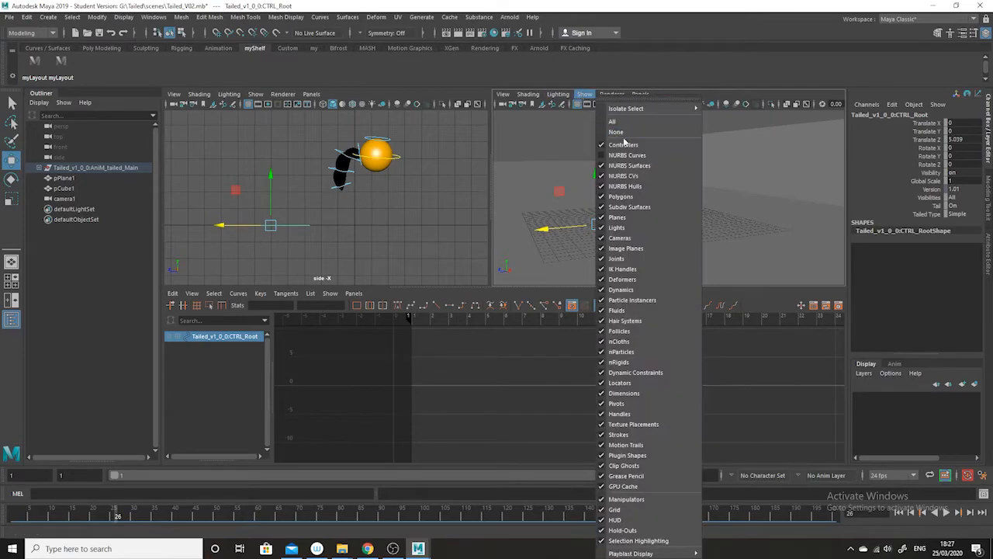
click(628, 152)
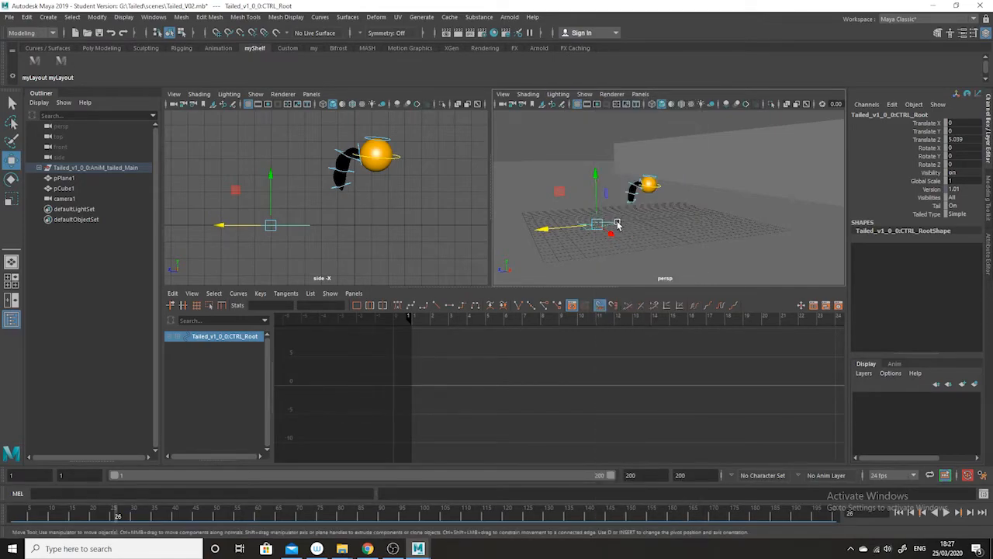
Create a new display layer and add the ground plane pPlane1 to it
click(612, 230)
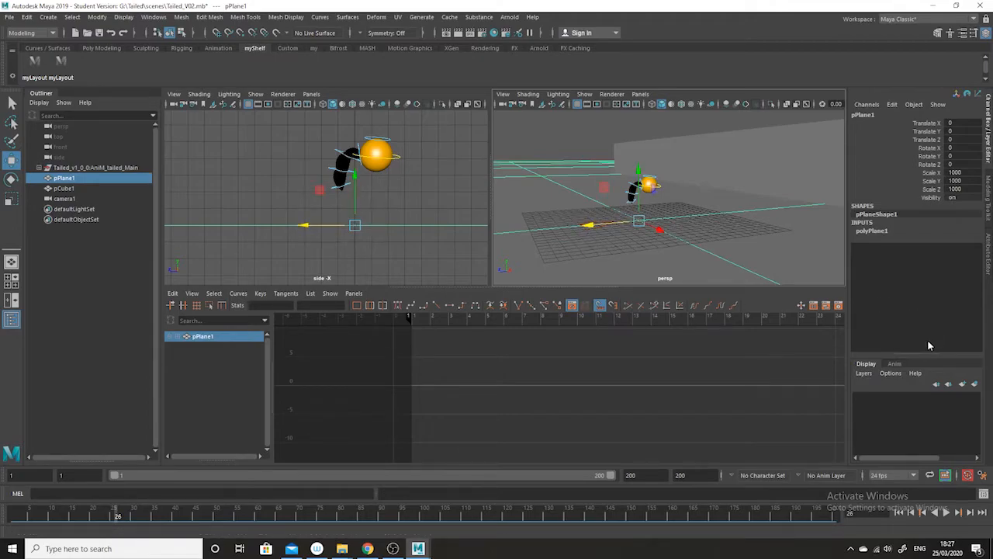
click(565, 153)
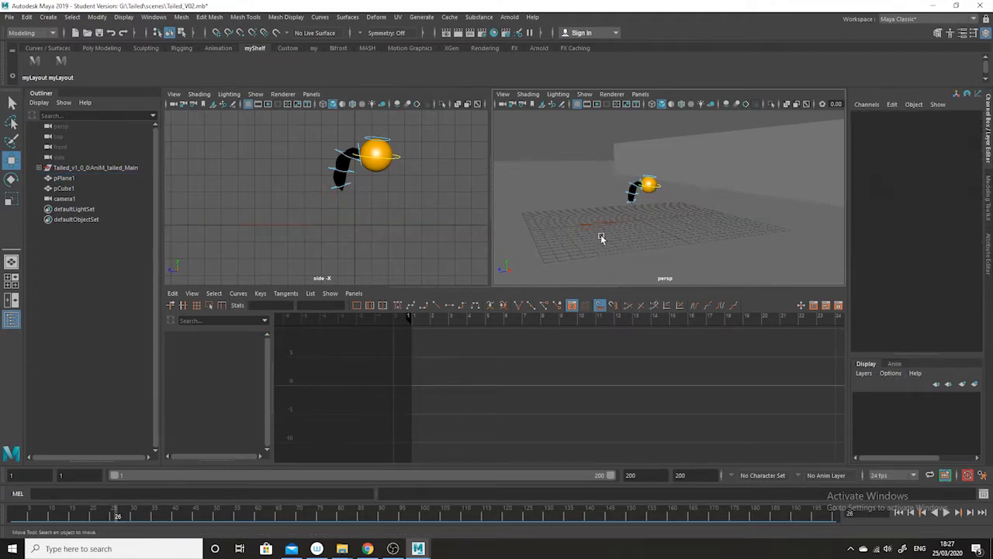
click(565, 187)
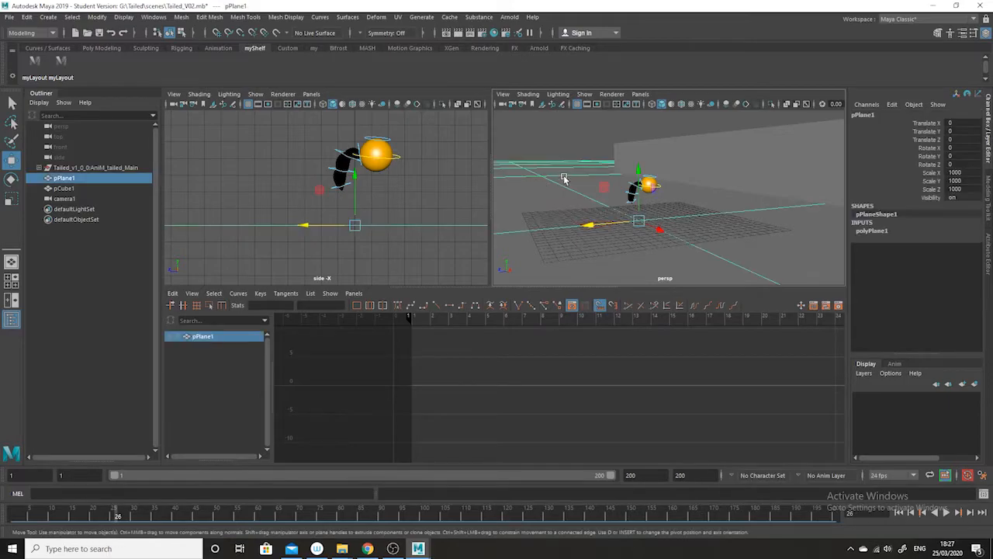
click(962, 386)
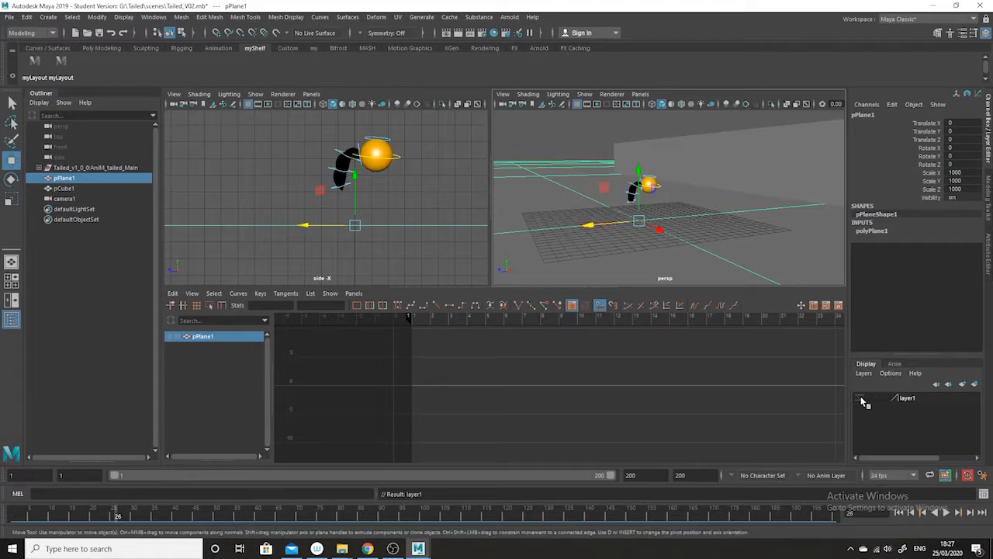
click(916, 399)
right_click(918, 405)
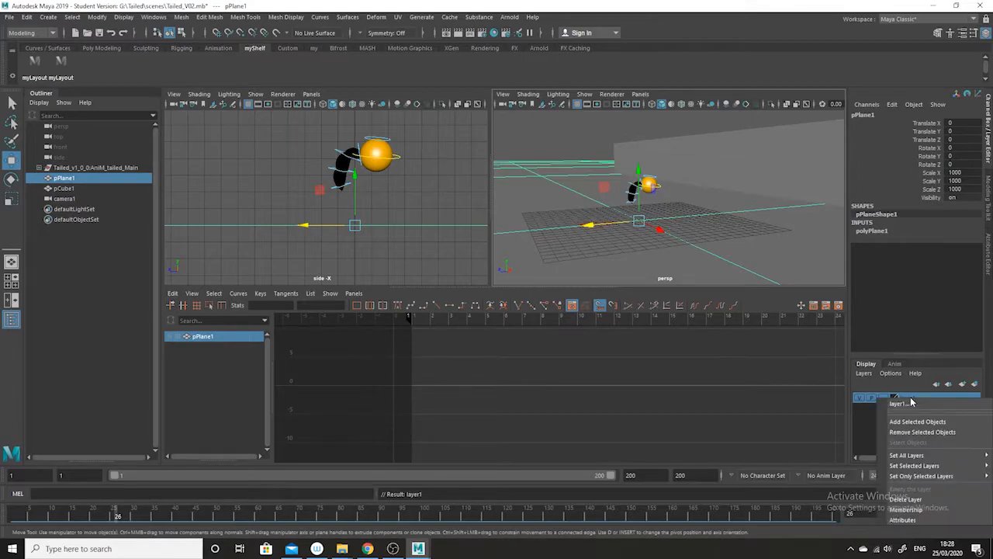
click(918, 423)
Set the plane's display layer to Reference and test selecting the ball's root control over the ground
click(861, 398)
click(861, 398)
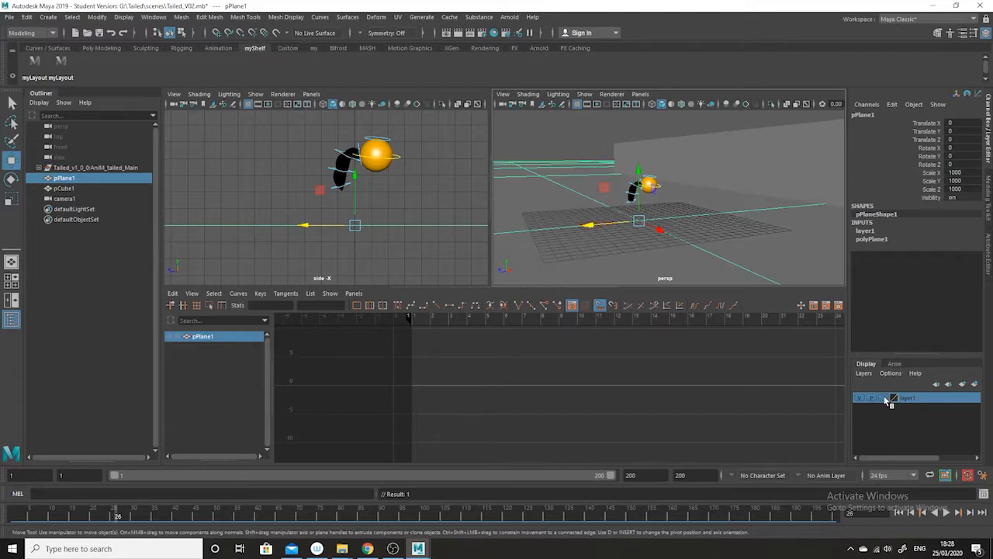
click(884, 399)
click(884, 399)
click(614, 235)
click(594, 230)
click(688, 248)
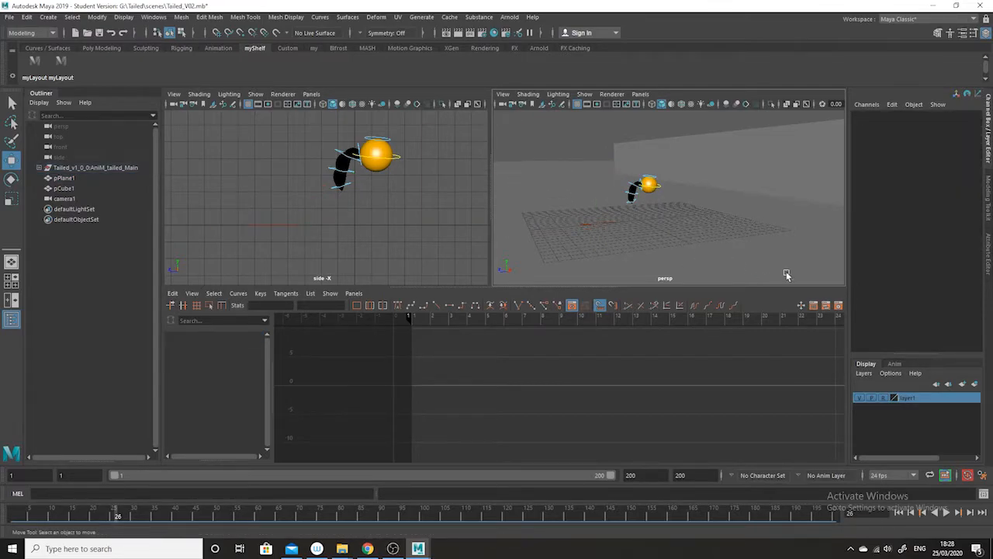
click(605, 231)
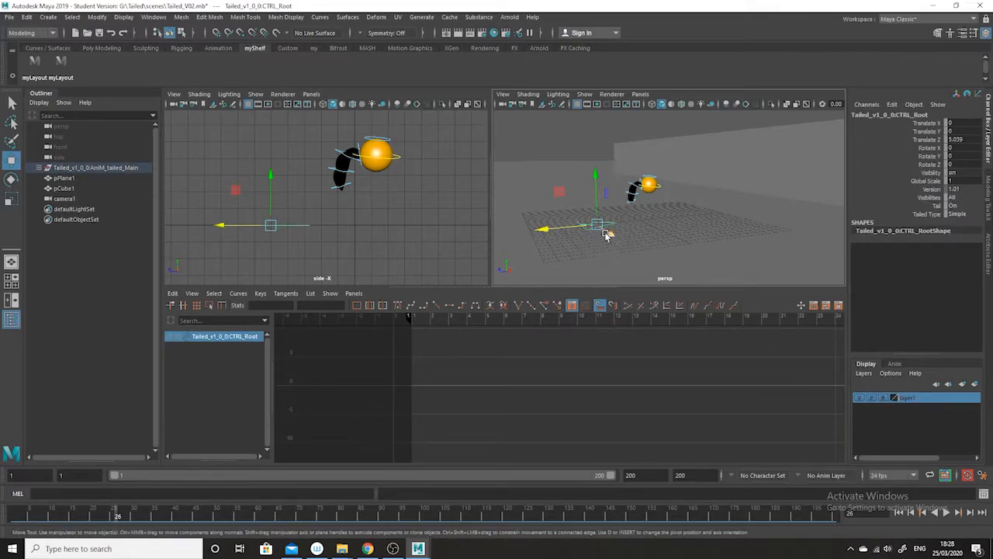
Mute the Translate Z channel of the ball's main control at frame 1 and play the bounce in place
click(612, 233)
click(605, 230)
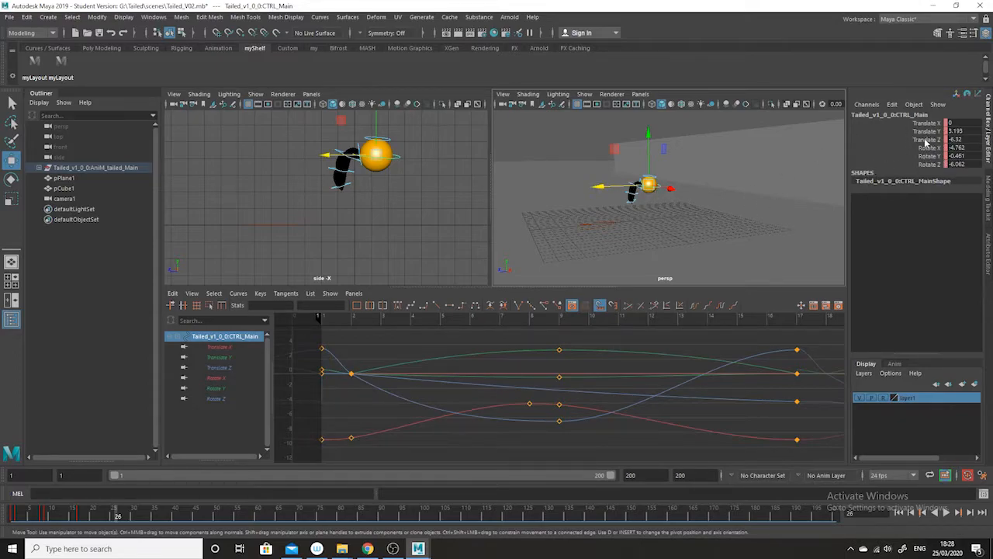
click(10, 513)
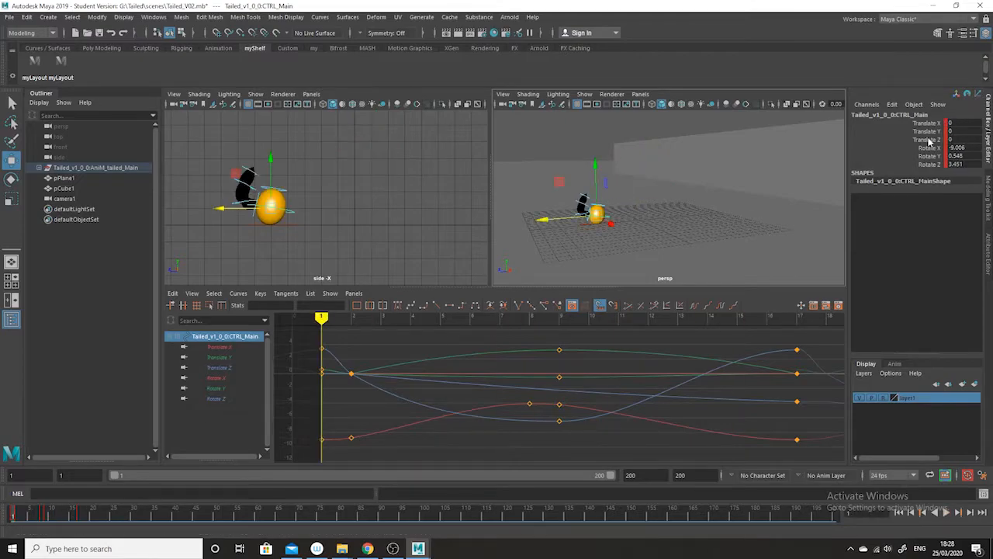
click(930, 140)
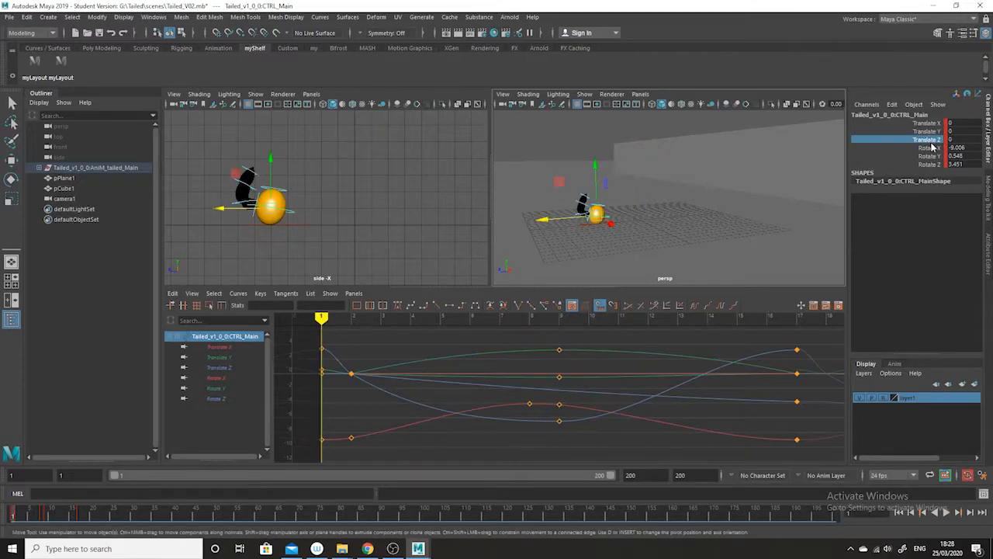
right_click(930, 141)
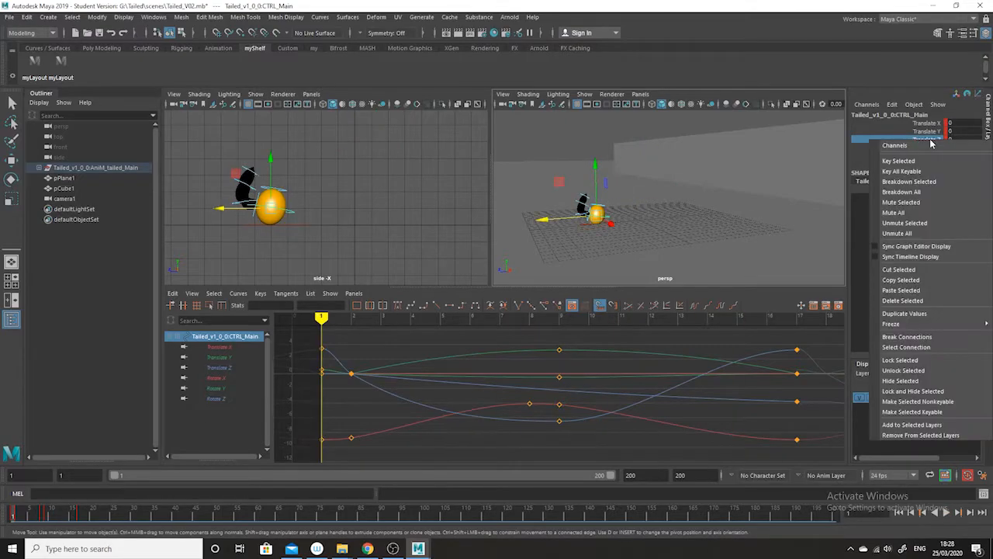
click(929, 203)
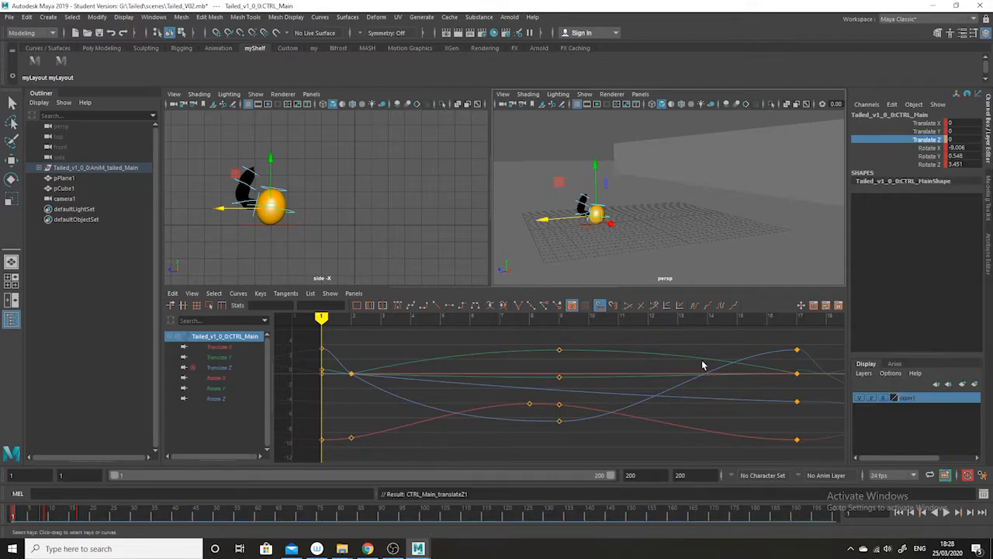
key(alt+v)
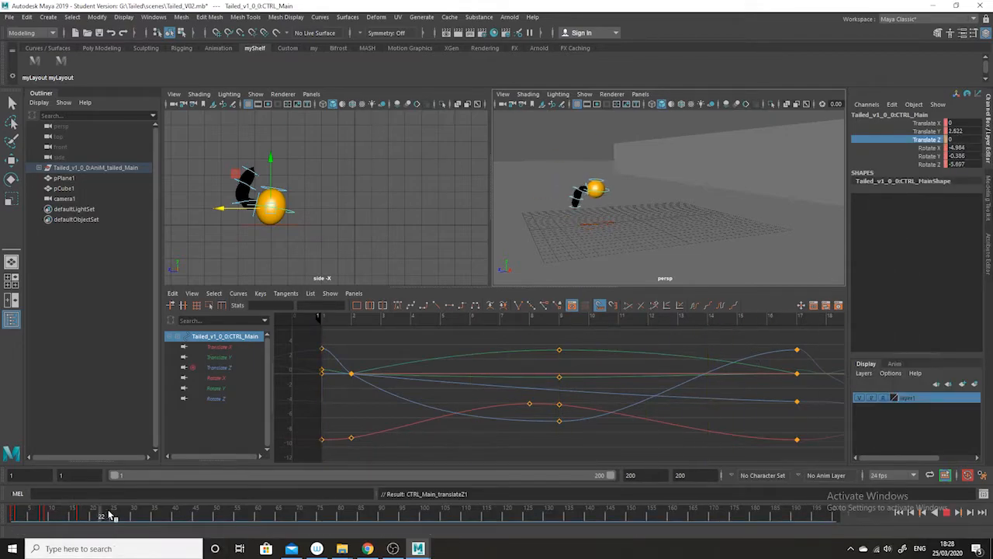
key(alt+v)
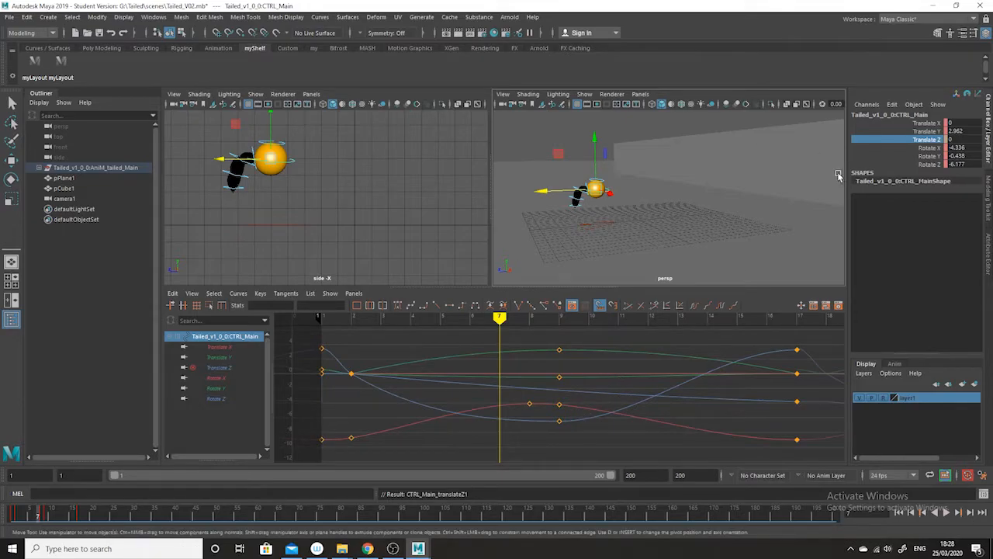
Unmute the main control's Translate Z and review the forward bounce, returning the timeline to frame 1
right_click(917, 141)
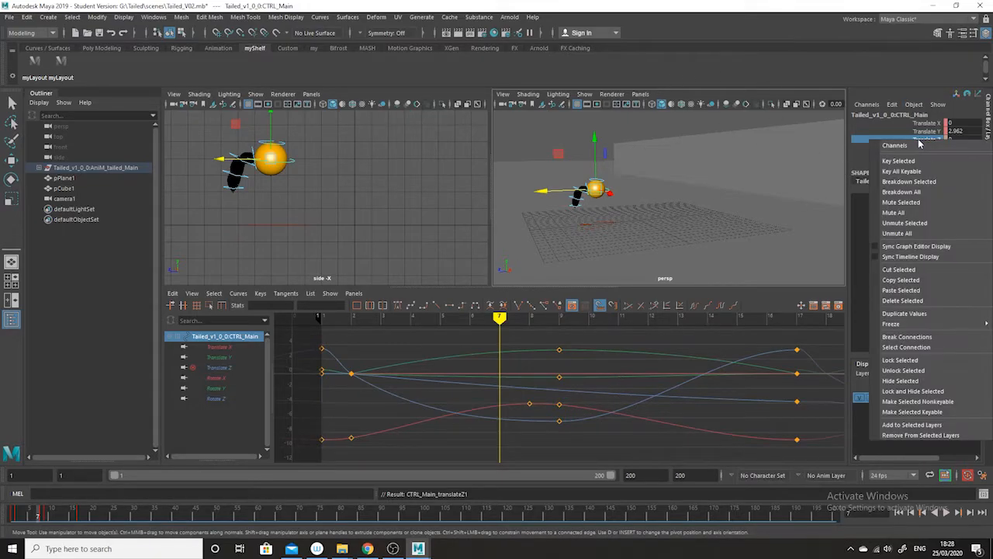
click(922, 223)
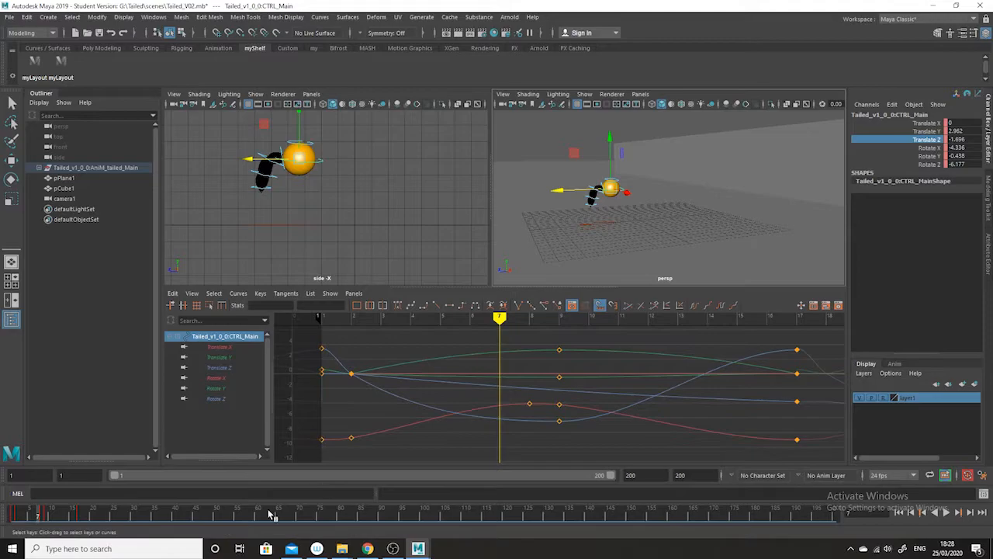
click(70, 516)
drag(70, 517, 3, 522)
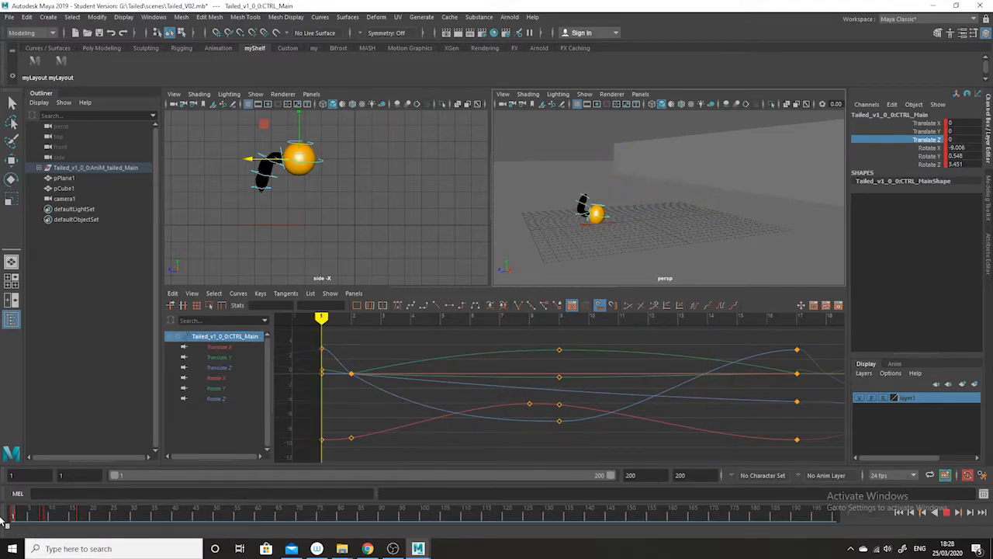
Mute the main control's Translate Z at frame 1 once more, clear the selection and scrub the first frames
right_click(935, 142)
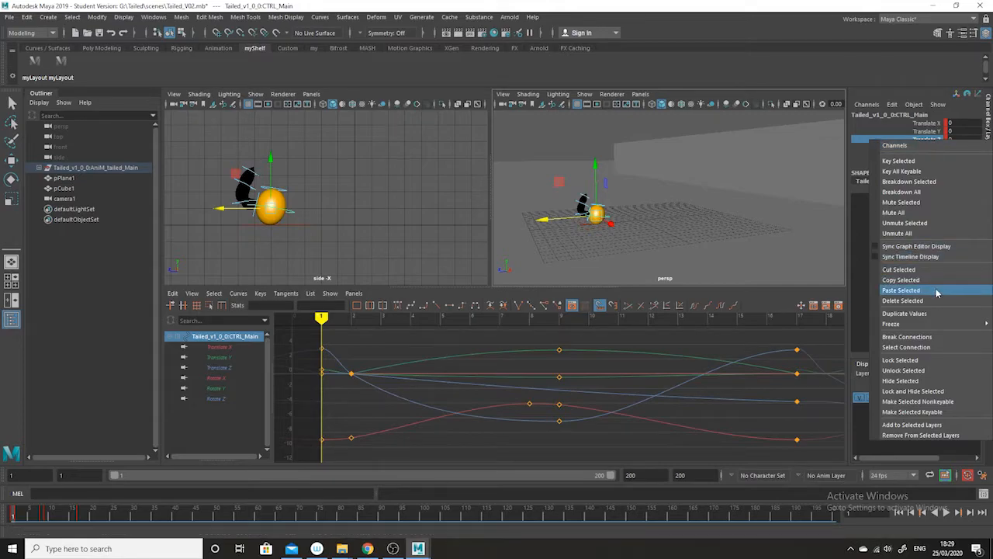
click(930, 202)
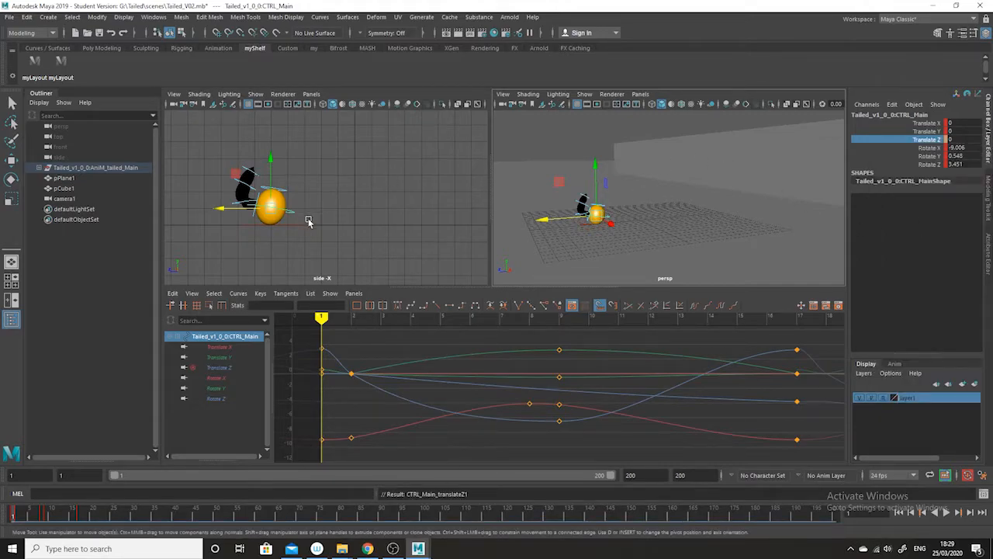
click(337, 186)
mouse_move(6, 519)
mouse_down()
mouse_move(100, 519)
mouse_move(23, 516)
mouse_up()
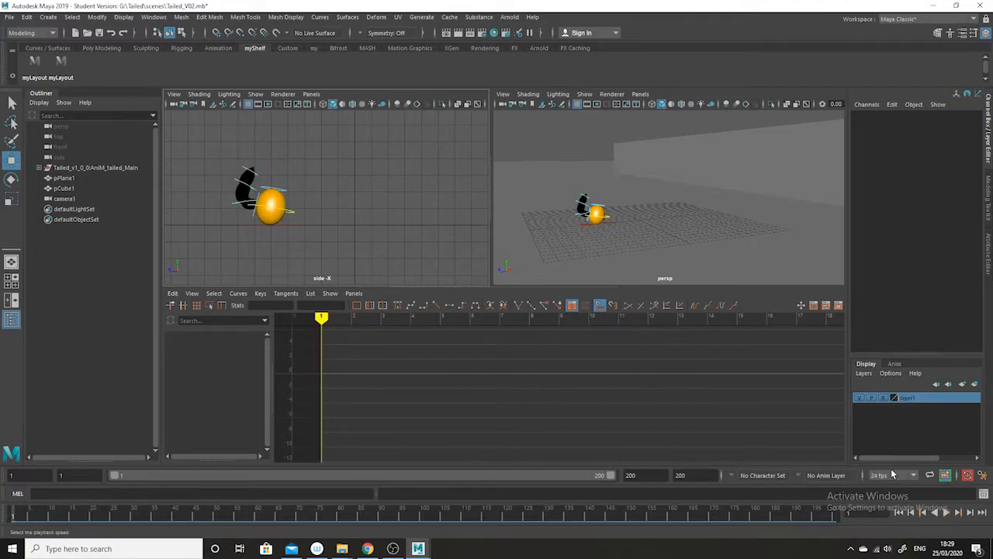
Play the in-place bounce to review the tail motion and scrub to frame 8
click(947, 513)
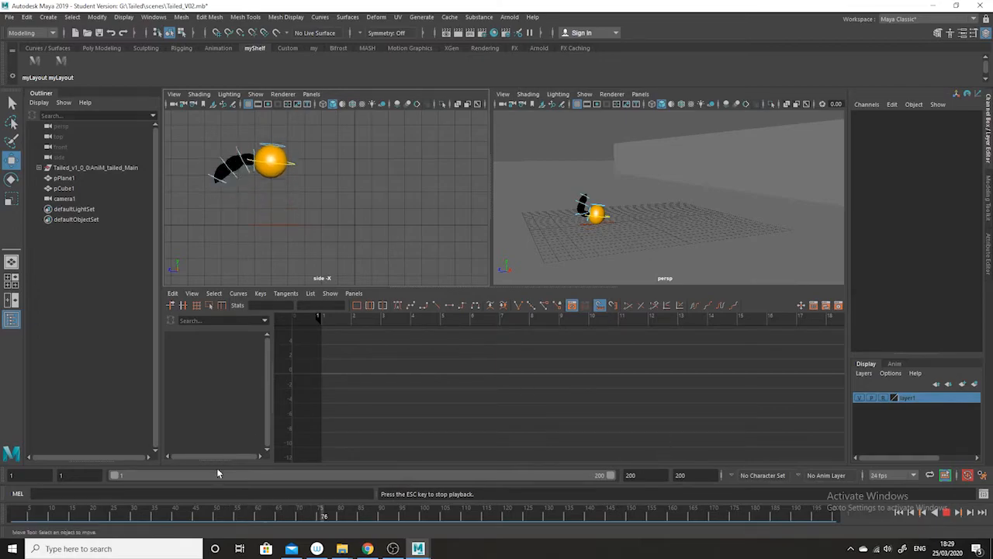
key(Escape)
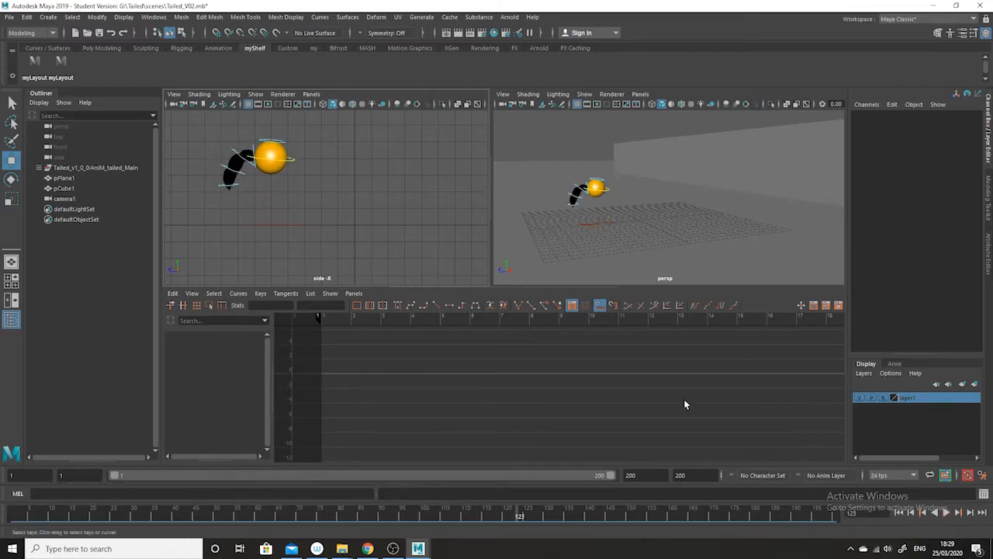
mouse_move(41, 513)
mouse_down()
mouse_move(14, 513)
mouse_move(56, 513)
mouse_move(14, 513)
mouse_move(41, 513)
mouse_up()
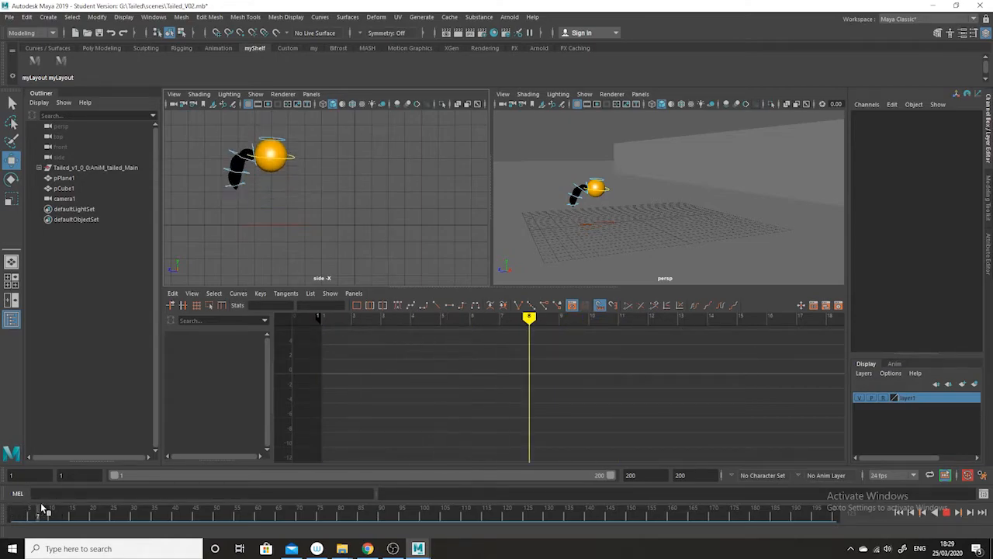
Key the first tail control at frame 7 and raise its Rotate X key to about 28
click(252, 144)
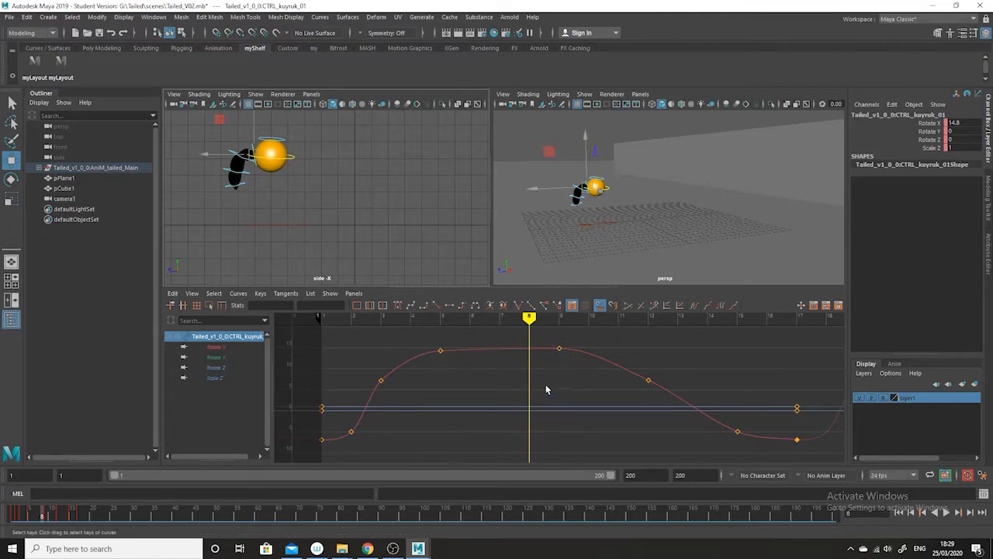
drag(529, 317, 500, 318)
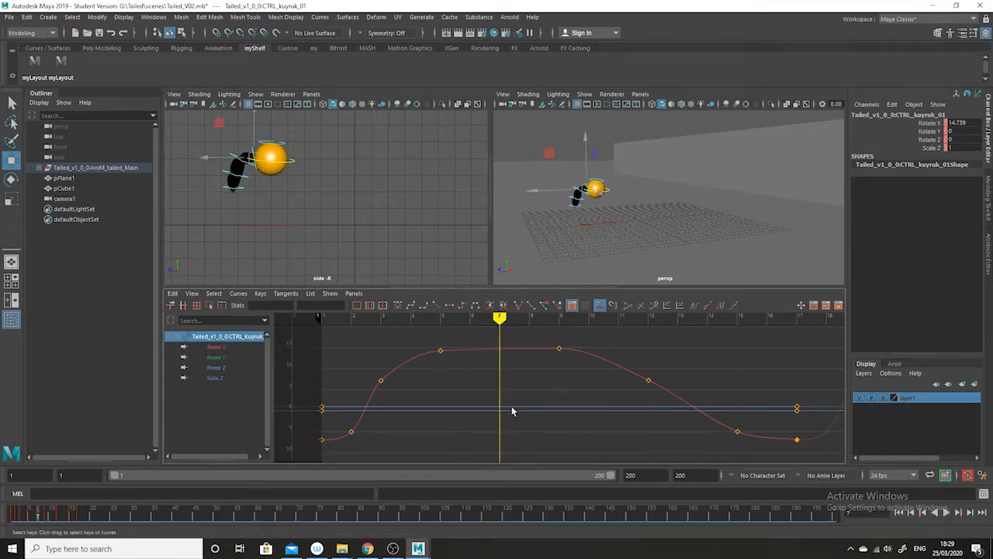
key(s)
drag(490, 340, 504, 365)
shift+middle_drag(498, 364, 480, 303)
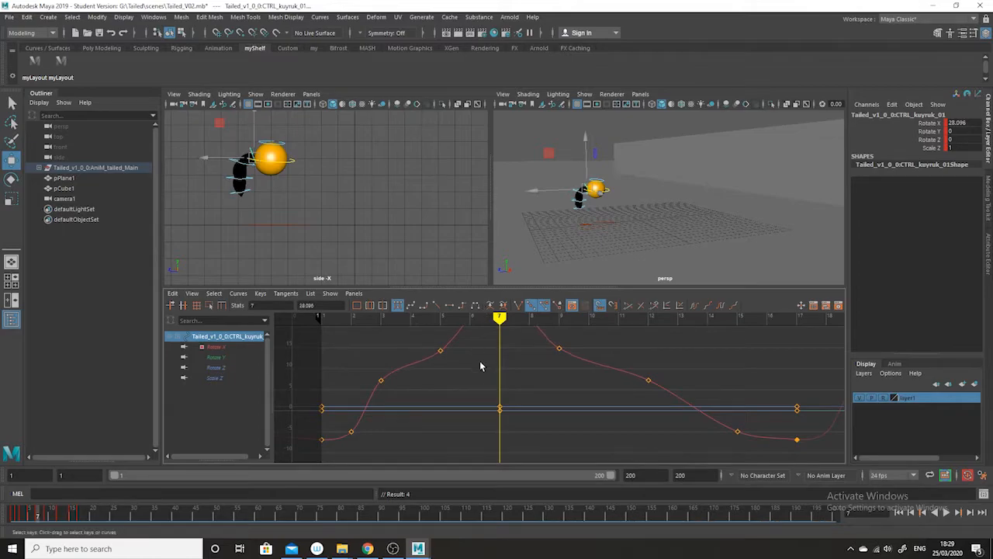
Delete the first tail control's Rotate X keys at frames 5 and 9 to smooth the curve around its peak
alt+right_drag(566, 380, 550, 383)
drag(575, 362, 456, 379)
click(455, 382)
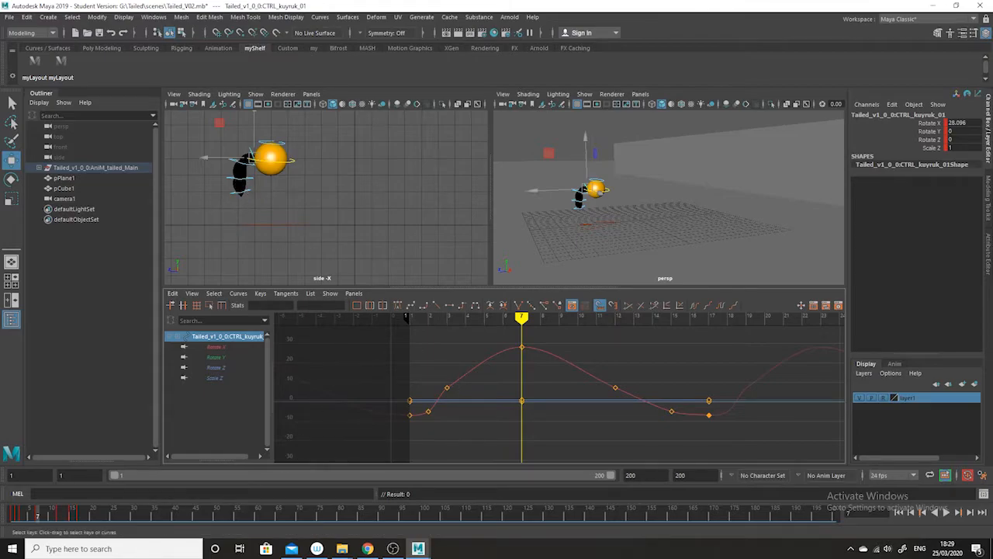
Replay the in-place bounce from frame 1 to check the revised tail swing, and clear the selection
key(alt+v)
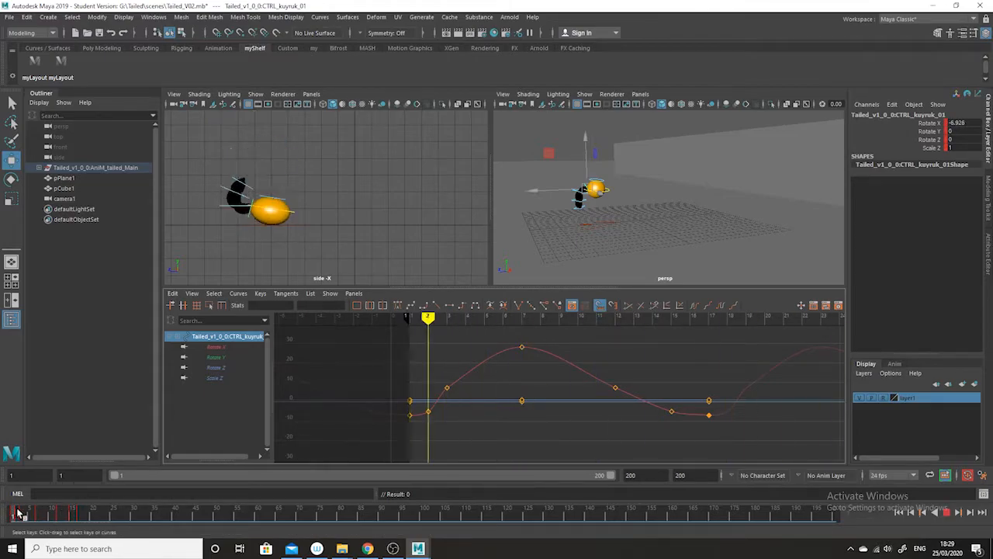
key(alt+v)
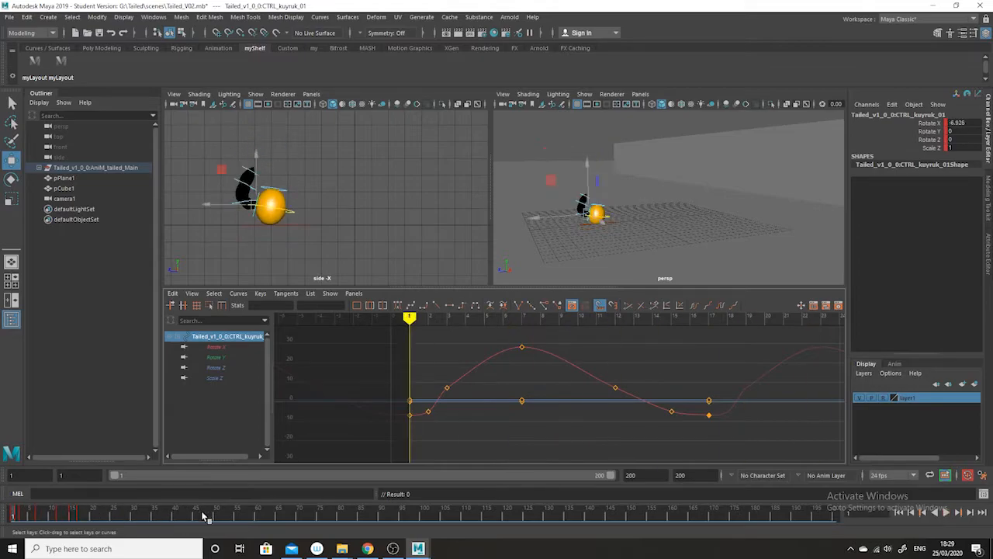
click(947, 513)
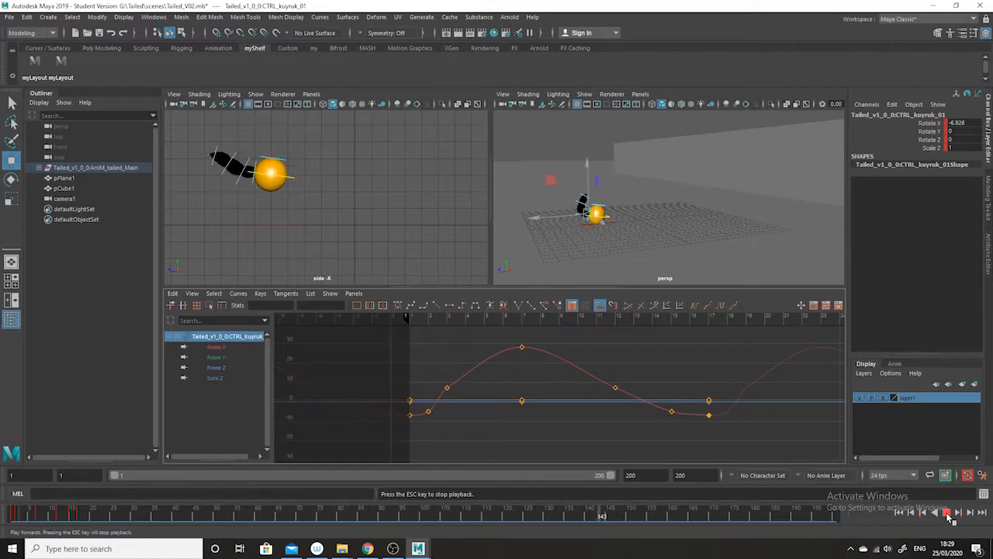
click(639, 235)
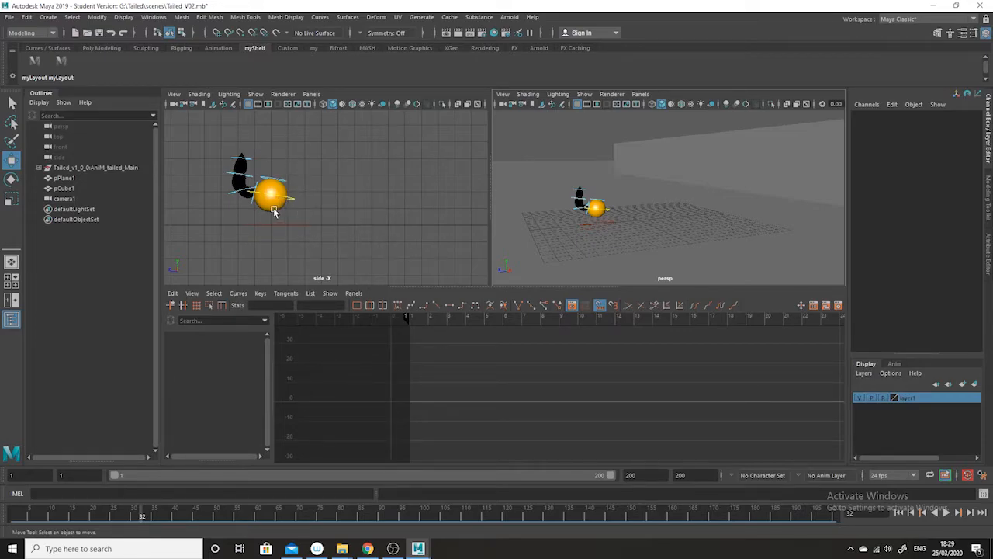
Select the ball's main control and unmute its Translate Z channel
click(586, 229)
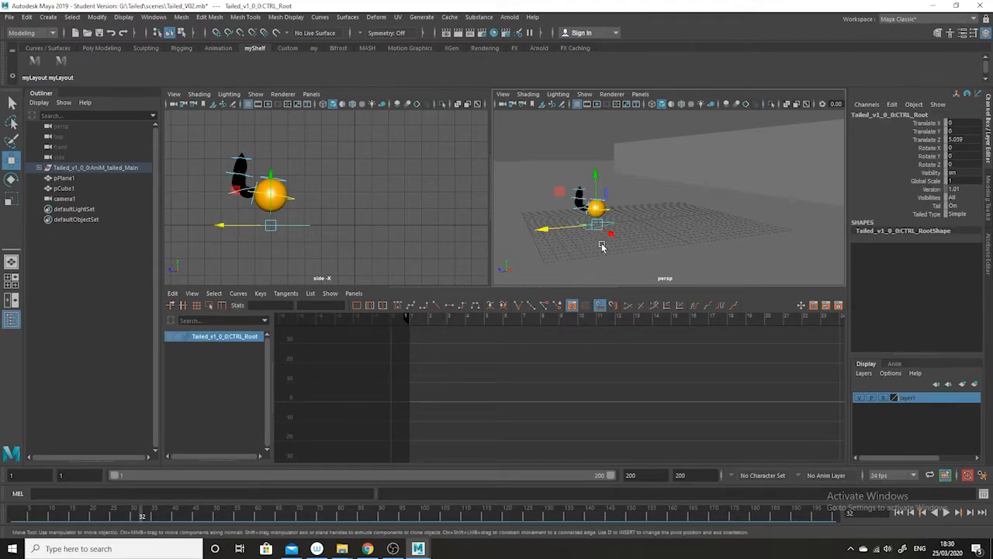
click(610, 213)
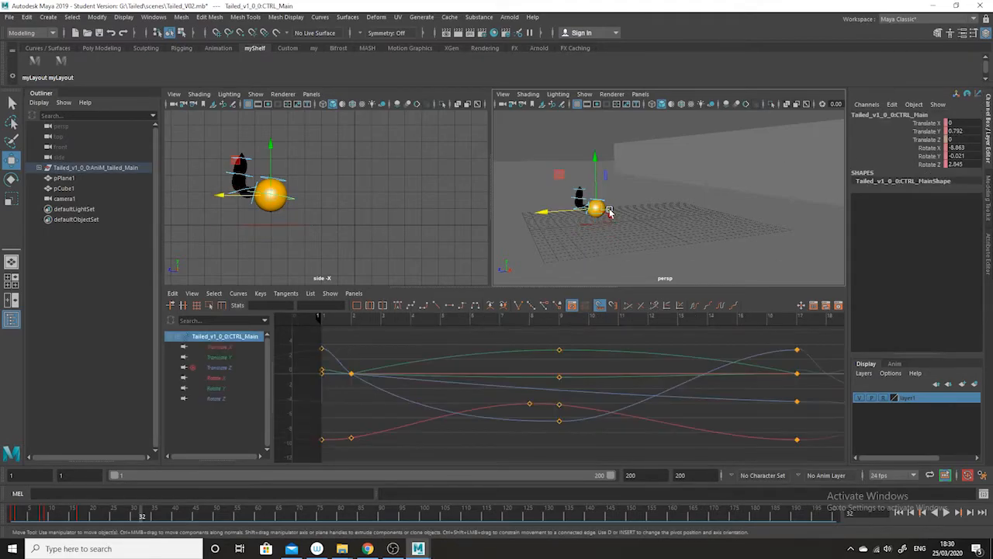
click(927, 139)
right_click(926, 139)
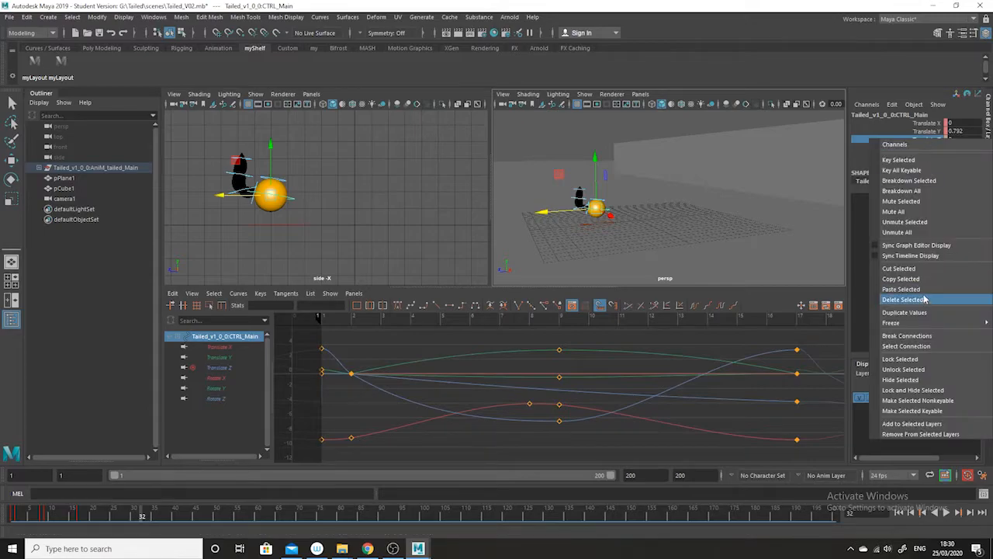
click(923, 225)
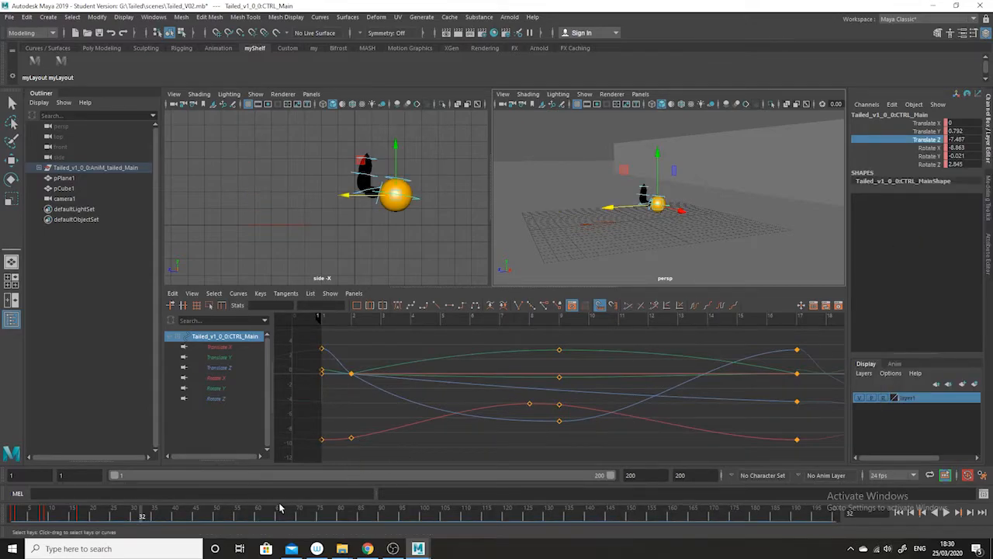
Go to frame 130 and examine the main control's cycling curves across the full playback range
click(547, 516)
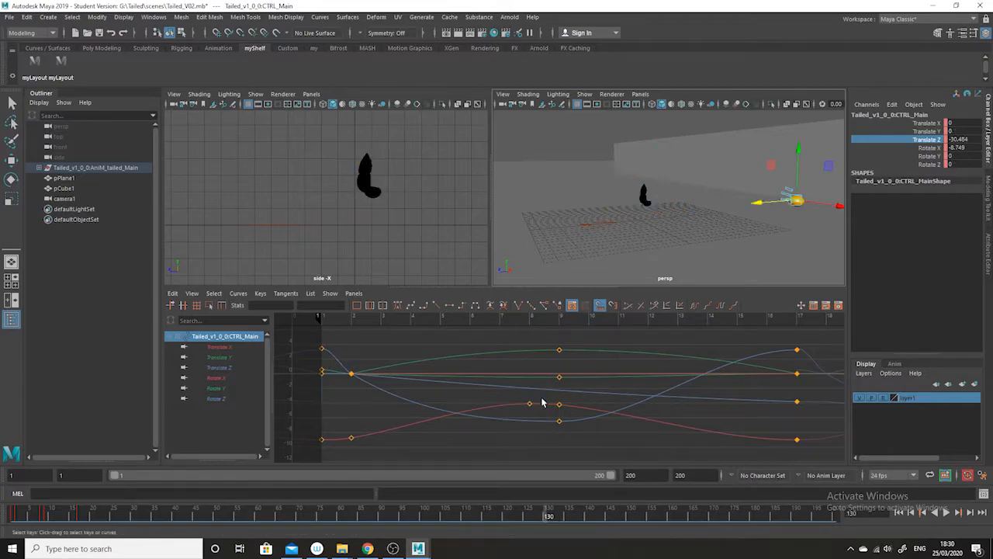
click(543, 517)
drag(542, 517, 549, 517)
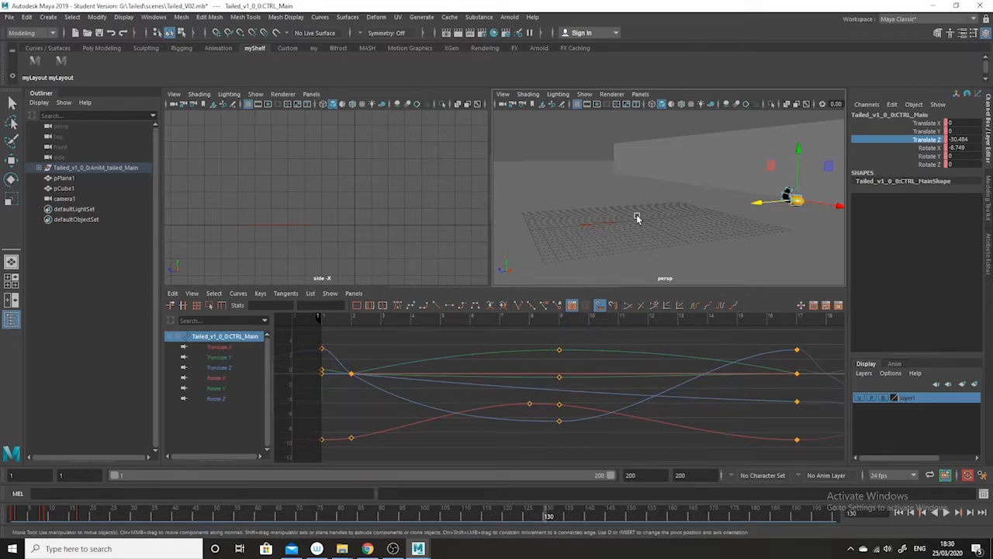
alt+right_drag(730, 389, 642, 398)
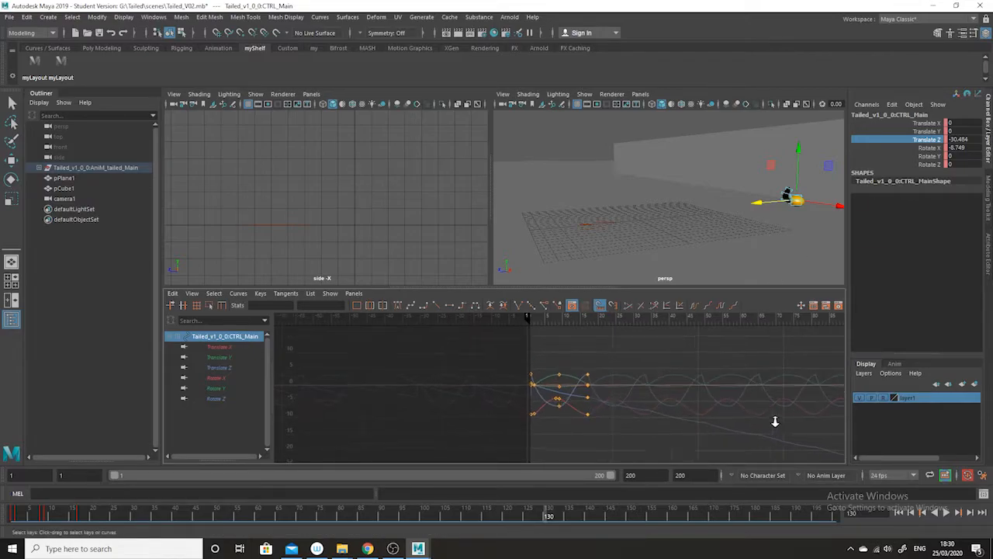
alt+right_drag(778, 423, 621, 415)
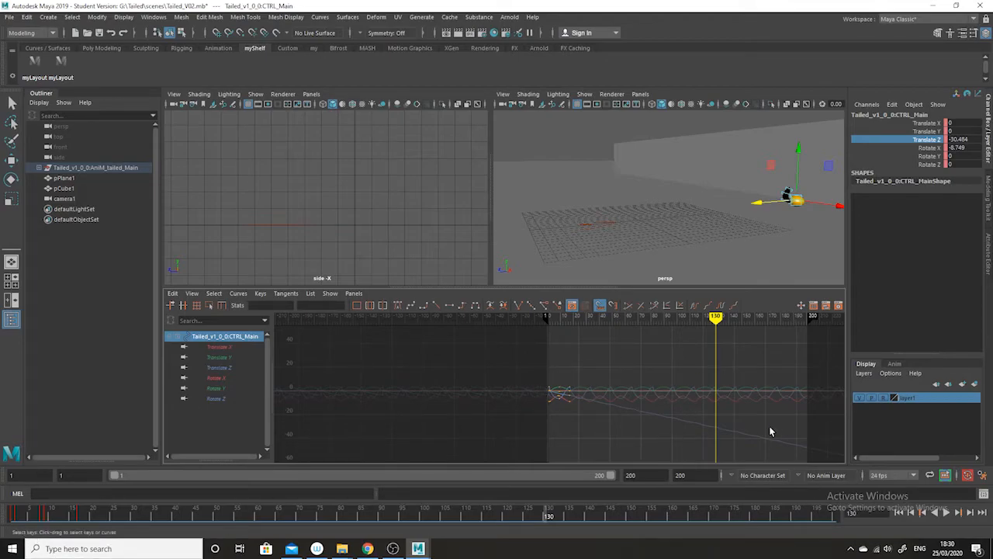
Try keying the main control at frame 77 within the cycled range, and undo the key
mouse_move(328, 515)
mouse_down()
mouse_move(344, 514)
mouse_move(93, 518)
mouse_move(348, 521)
mouse_move(273, 525)
mouse_move(328, 521)
mouse_up()
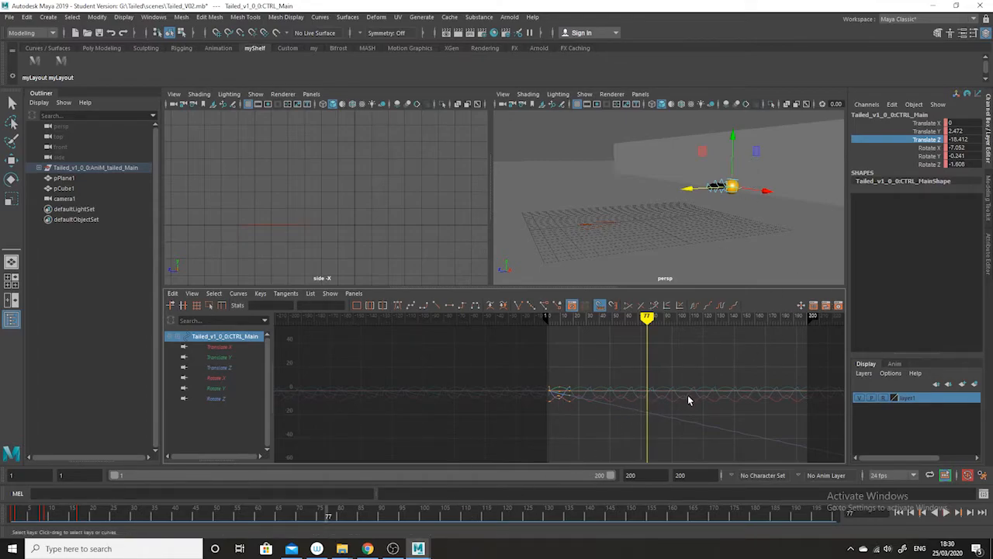
key(s)
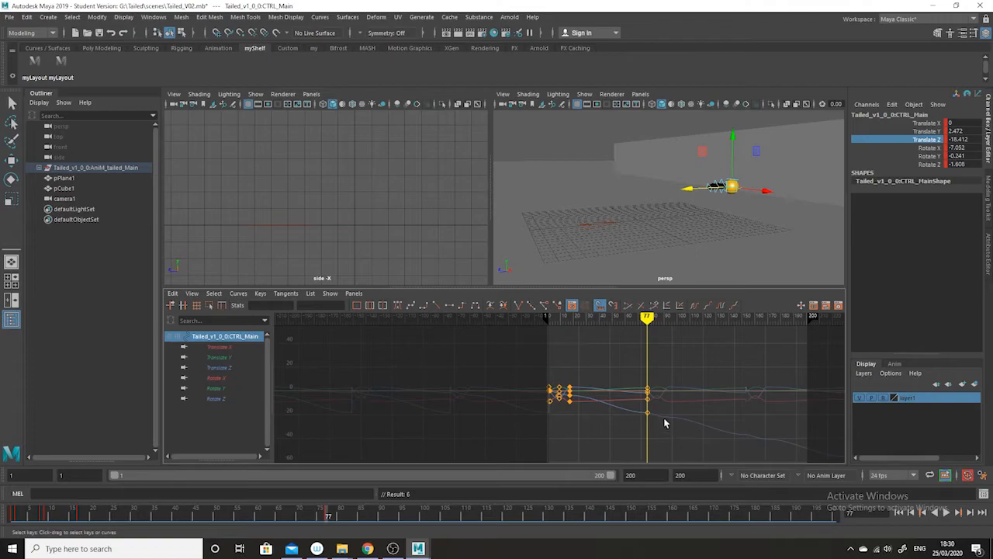
key(ctrl+z)
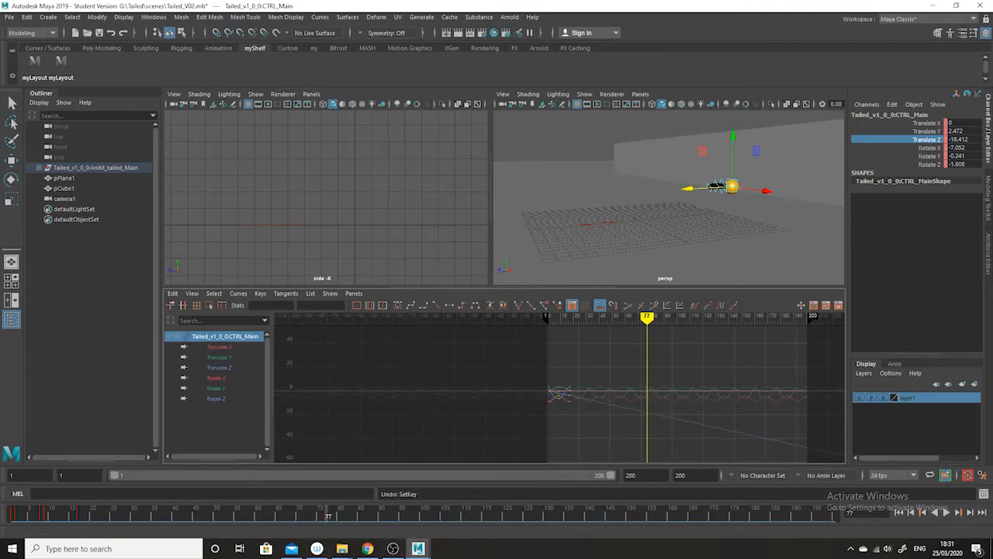
Play and scrub the forward bounce, stopping at frame 130
click(89, 516)
key(alt+v)
drag(89, 516, 435, 518)
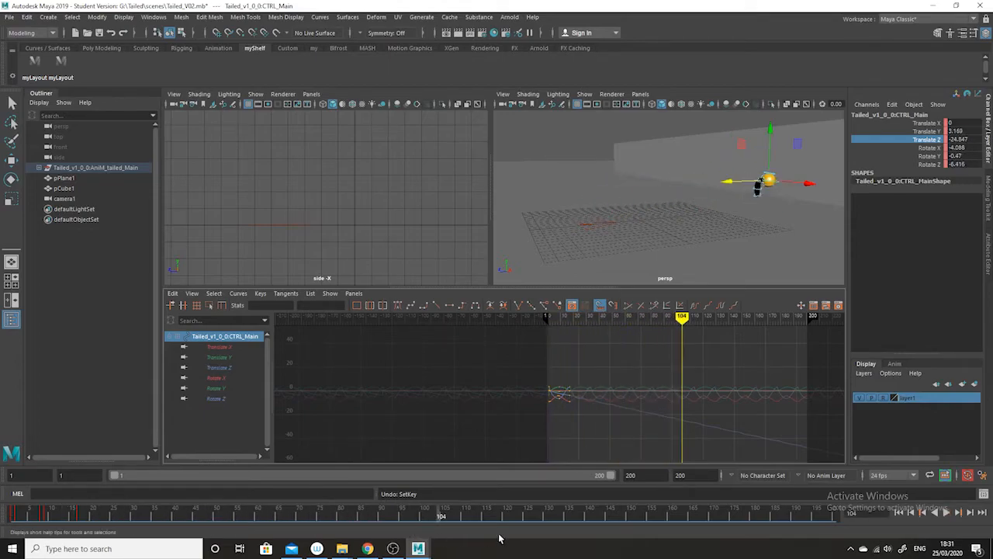
click(546, 525)
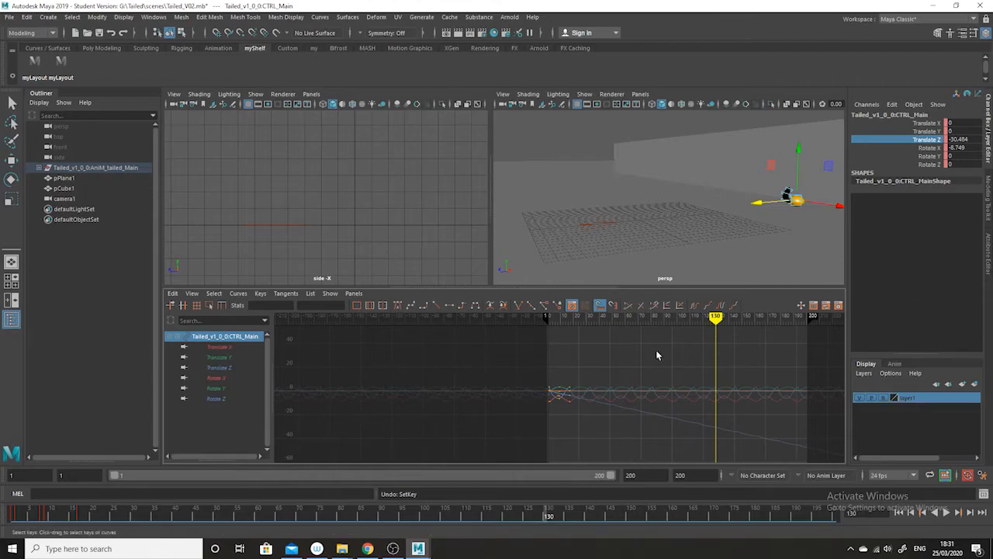
Add the ball's top control and all four tail controls to the selection alongside the main control
alt+middle_drag(627, 233, 550, 225)
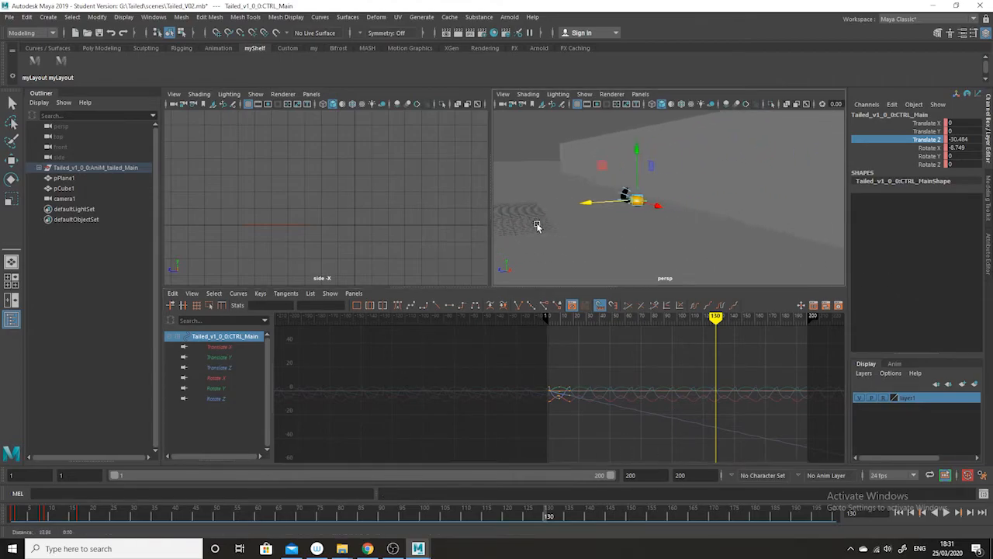
alt+right_drag(549, 226, 700, 340)
alt+middle_drag(672, 223, 761, 235)
key(q)
click(603, 206)
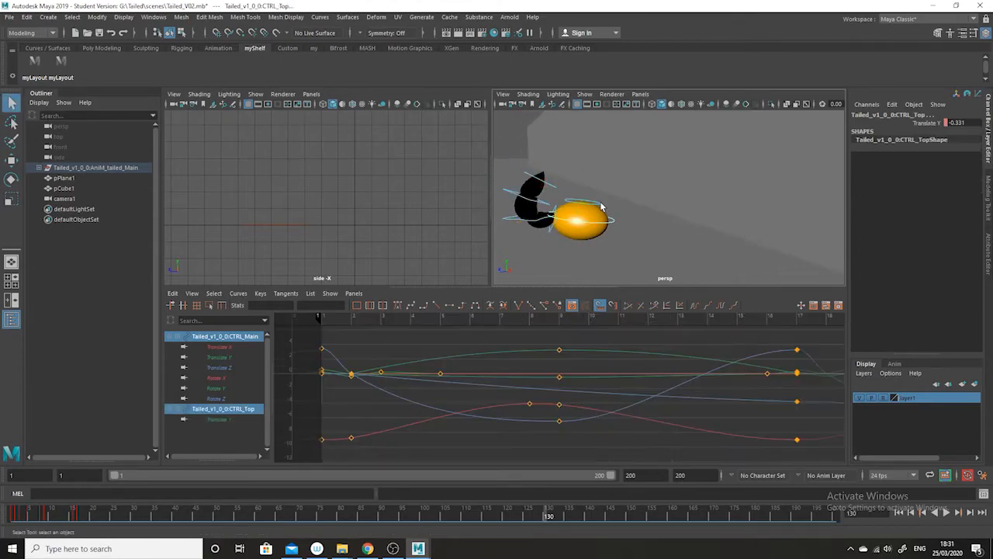
shift+click(549, 232)
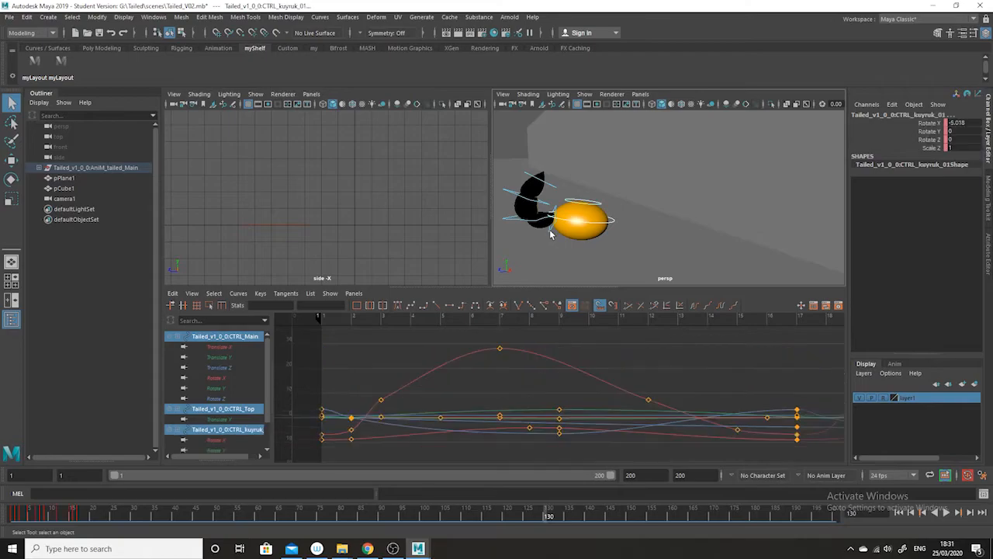
shift+click(506, 198)
shift+click(521, 190)
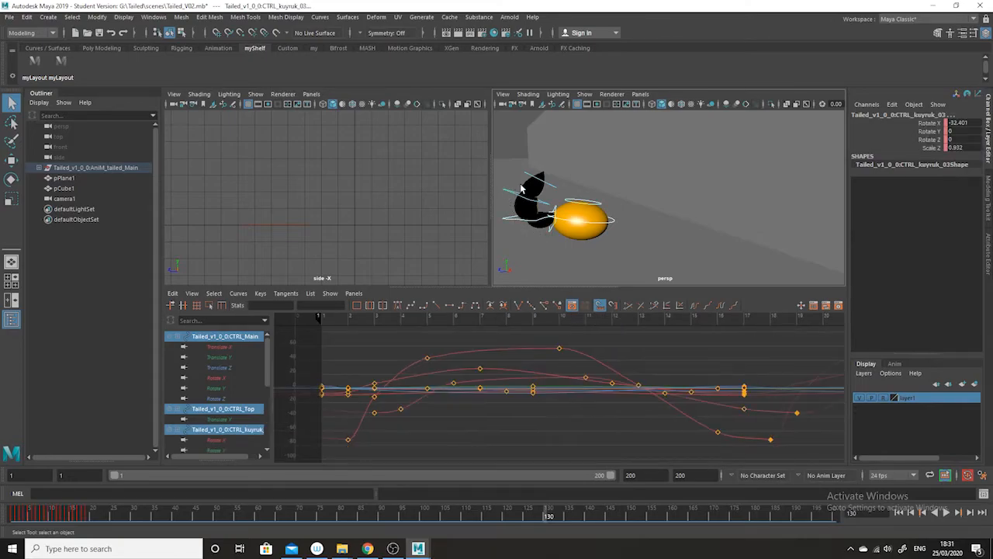
shift+click(527, 174)
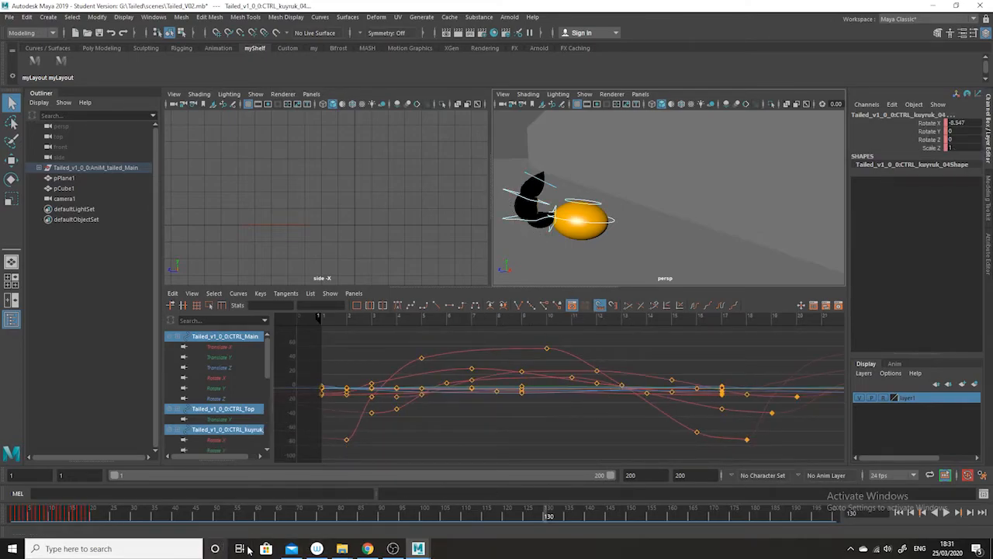
Open the Bake Simulation options for the selected controls and review the available settings
click(25, 19)
mouse_move(67, 114)
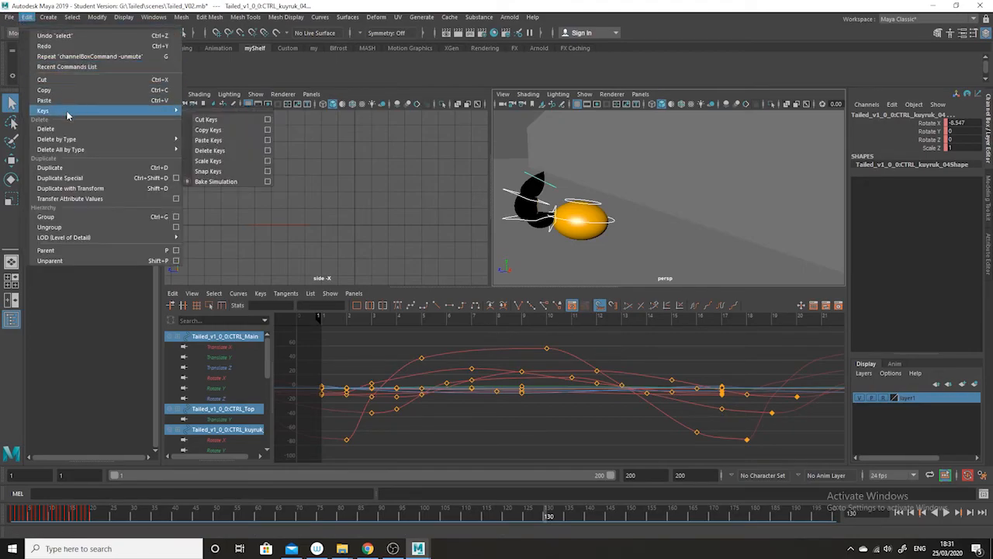
click(268, 181)
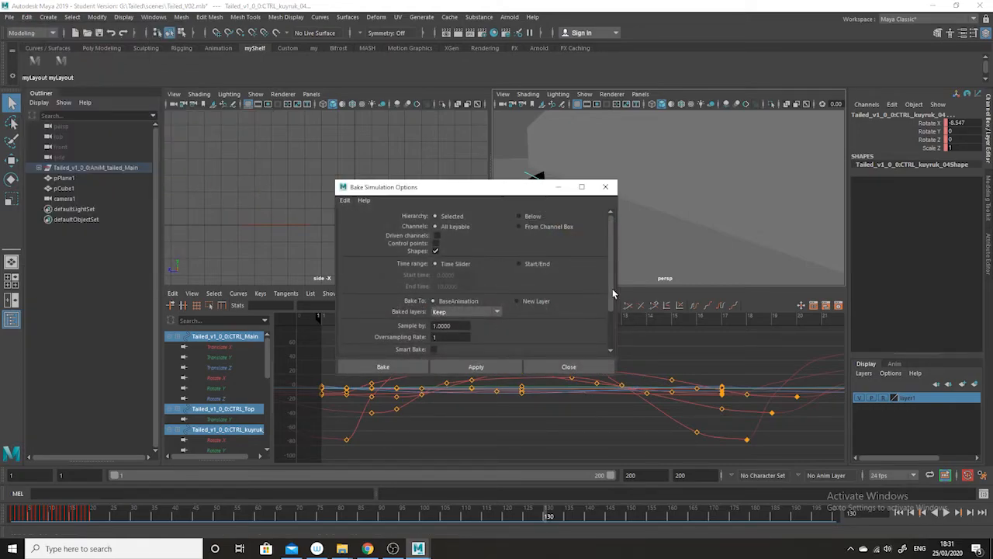
scroll(613, 311, down, 3)
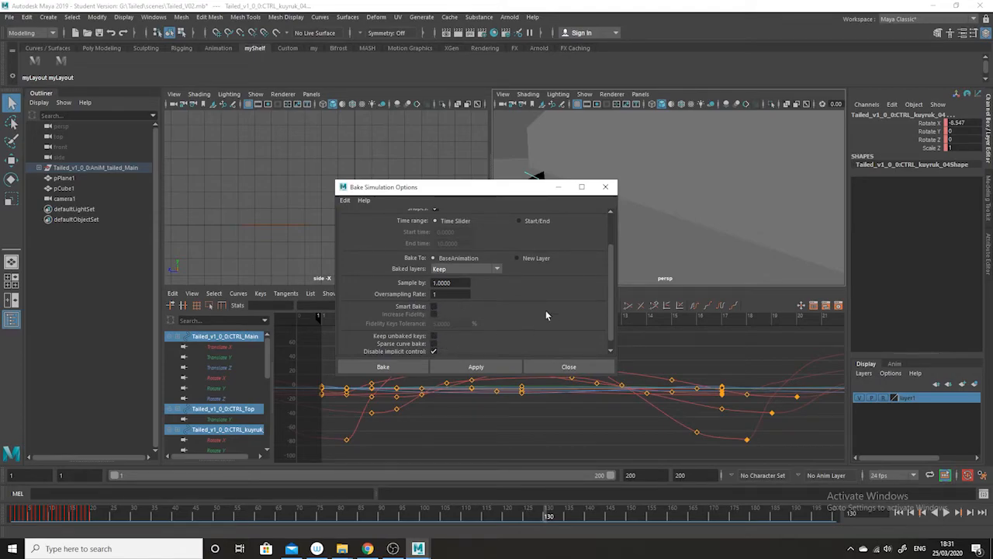
scroll(613, 318, down, 1)
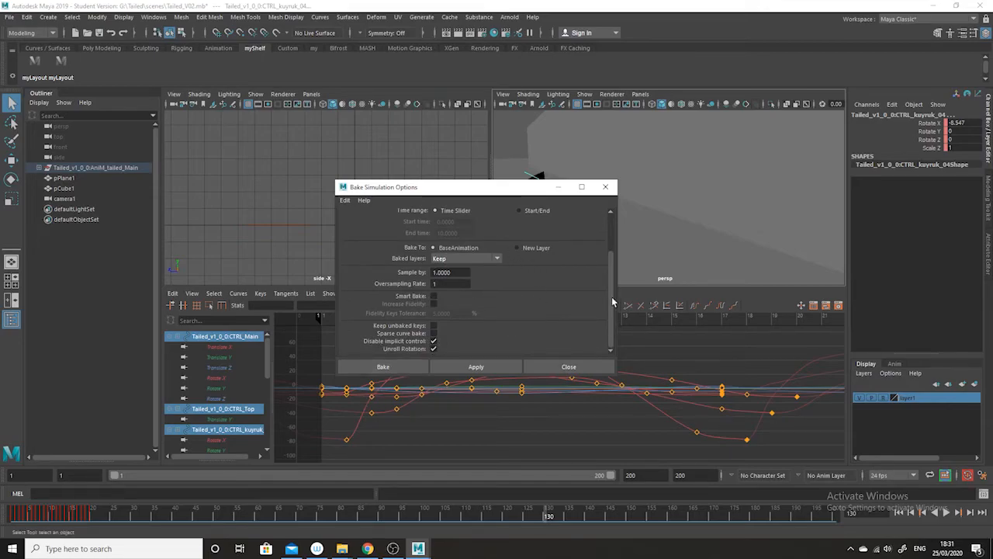
drag(610, 296, 610, 263)
Set the bake time range to Start/End from 1 to 130 and bake the selected controls
click(520, 261)
click(435, 262)
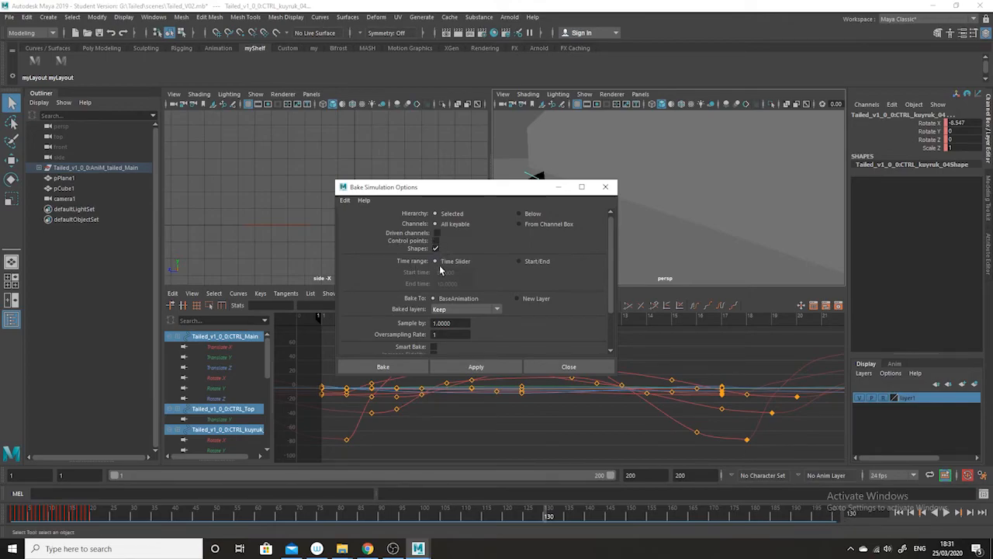
click(518, 262)
click(437, 273)
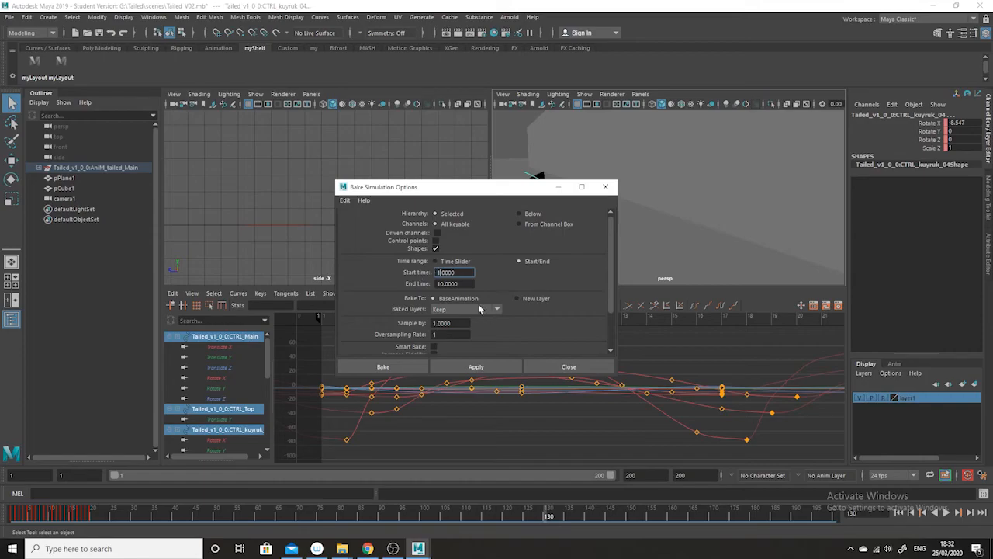
key(Tab)
text(130)
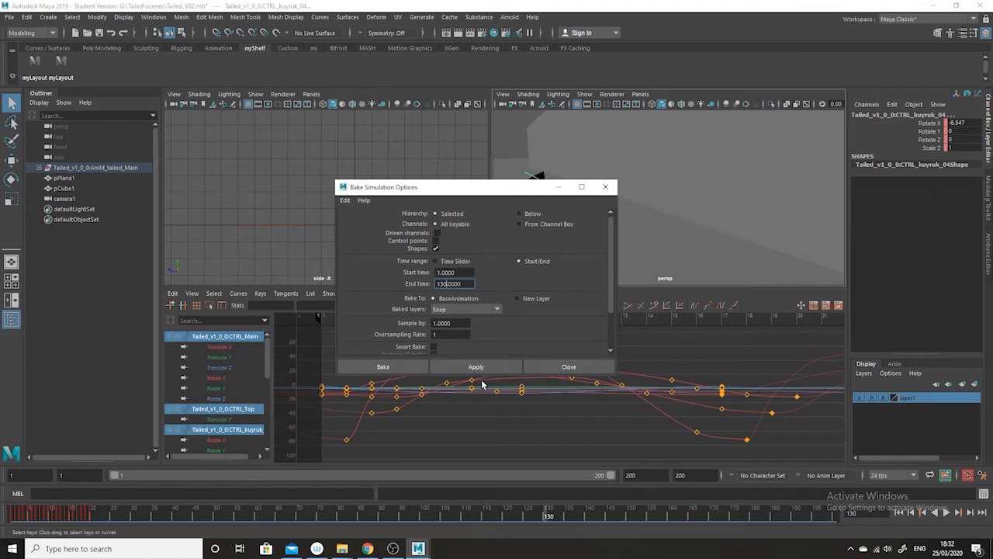
click(410, 367)
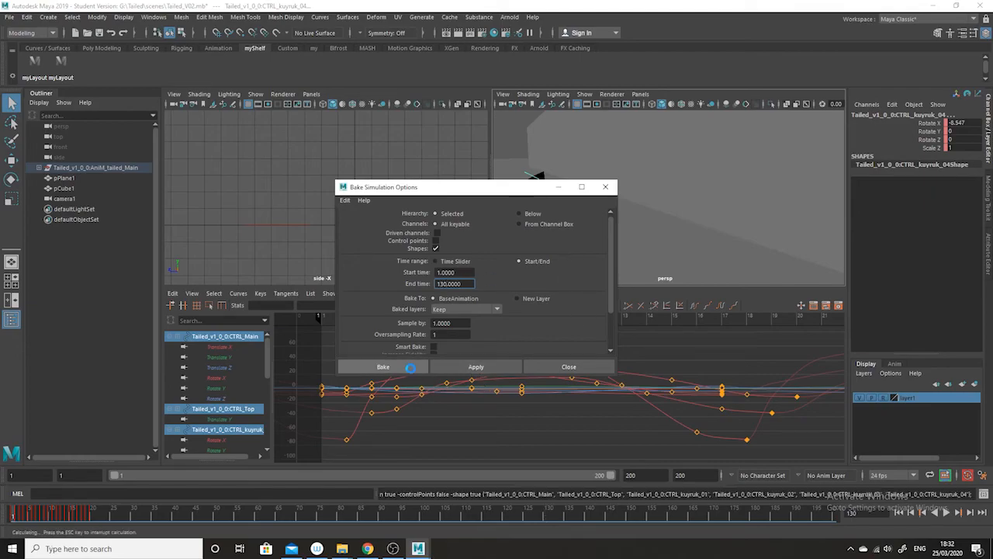